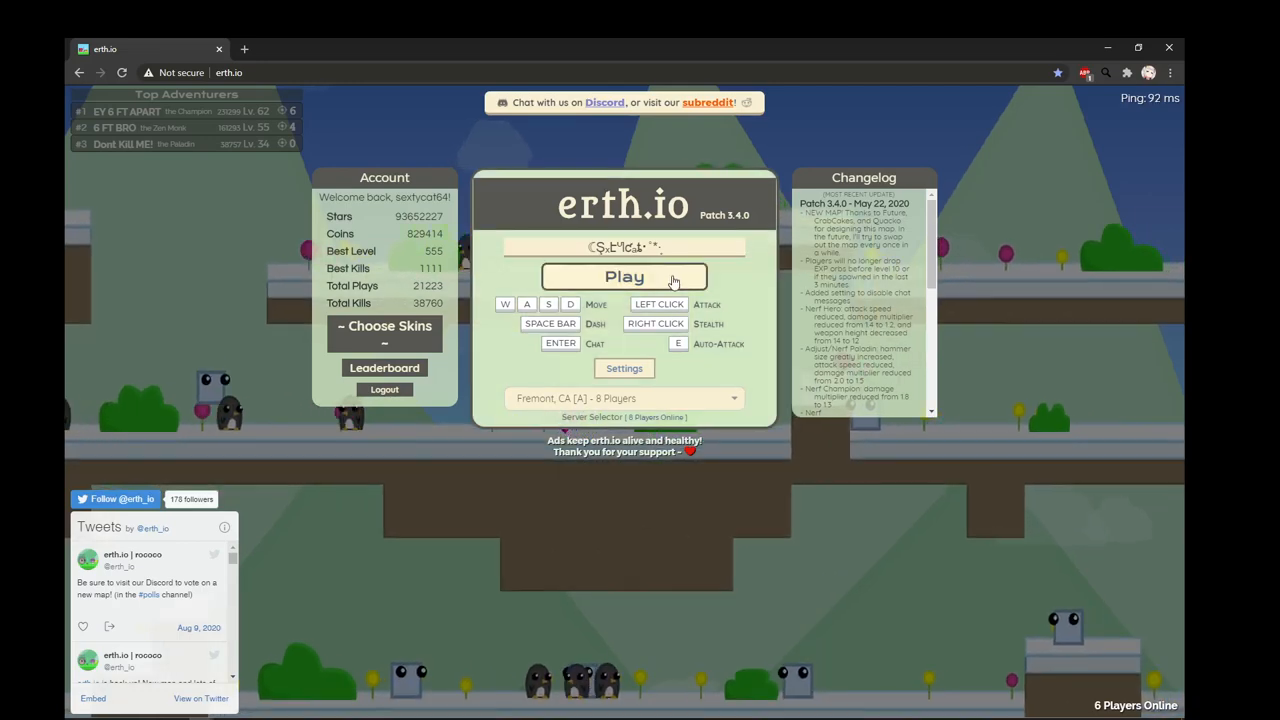
Step: Start the game from the main menu and spawn as a level 1 bunny
click(674, 280)
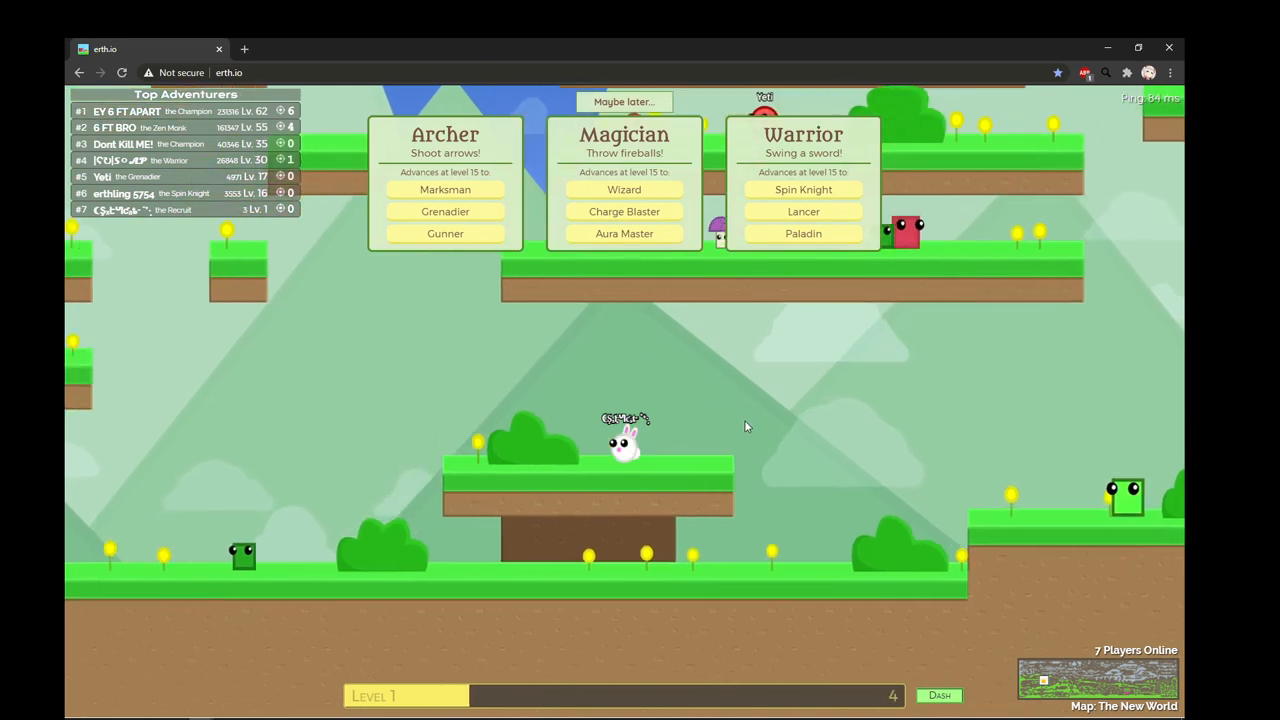
Step: Run along the ground and jump up the higher platforms collecting coins
key(Right)
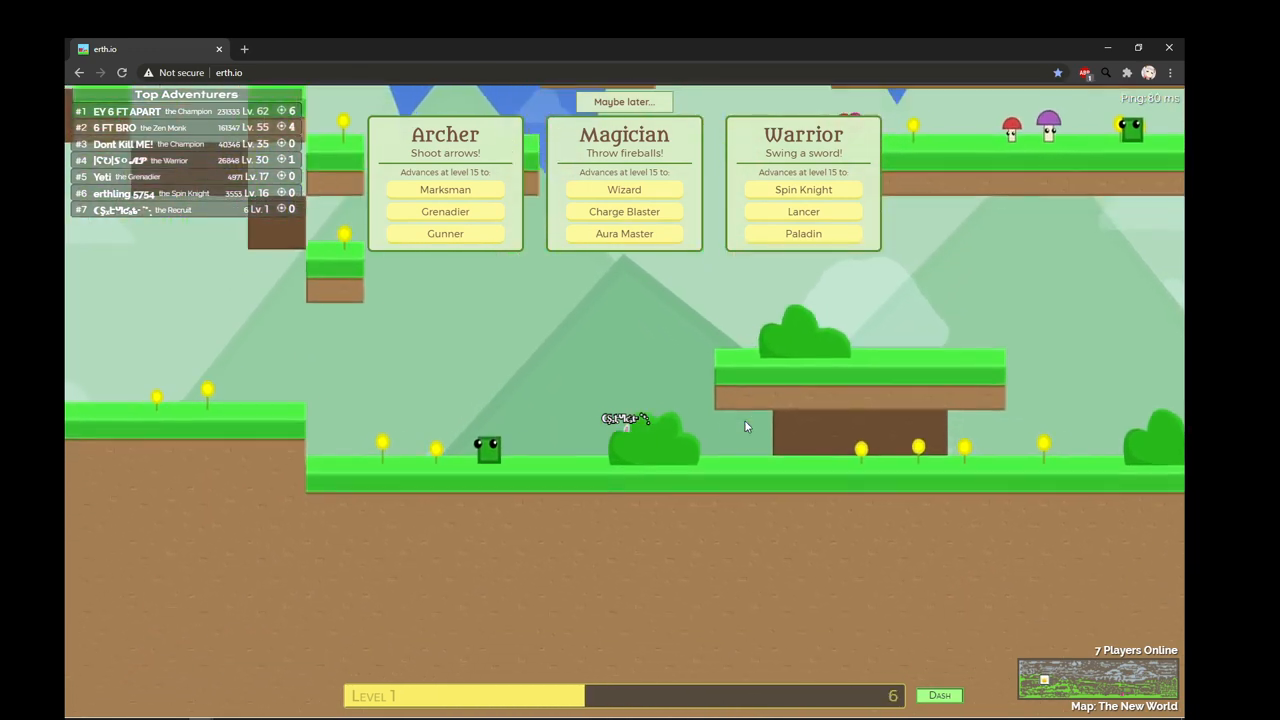
key(Up)
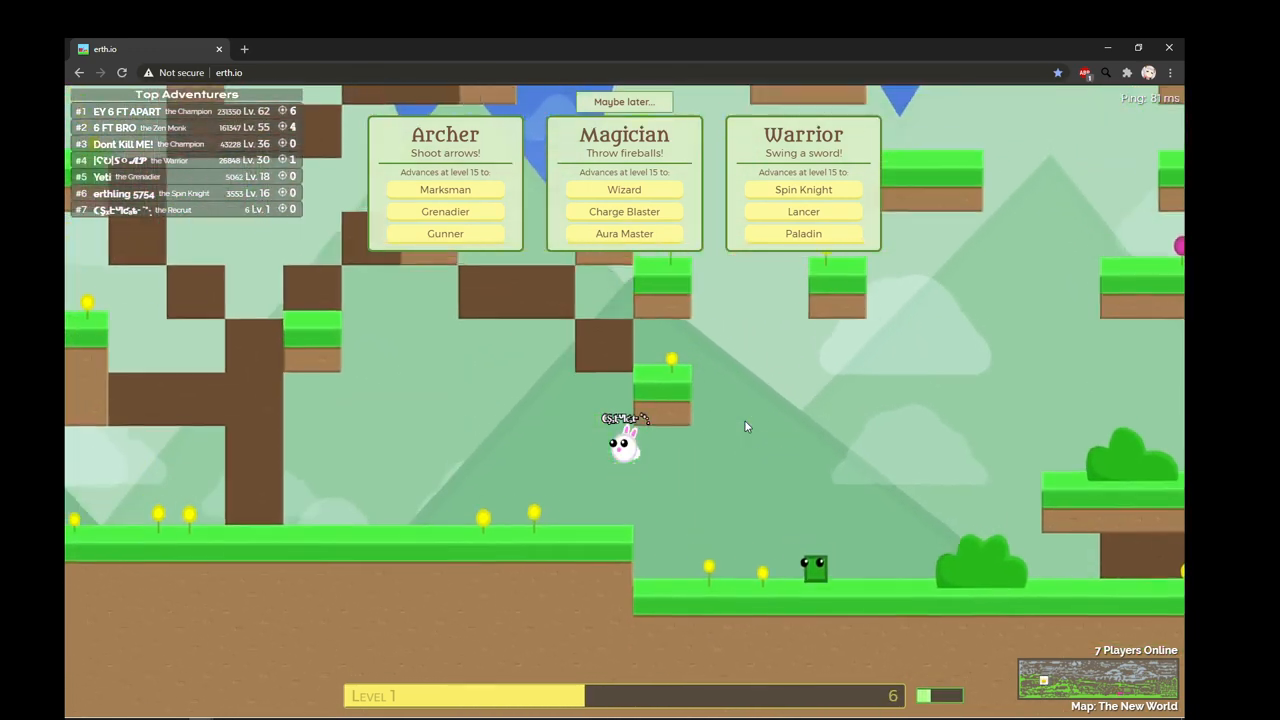
key(Up)
key(Up)
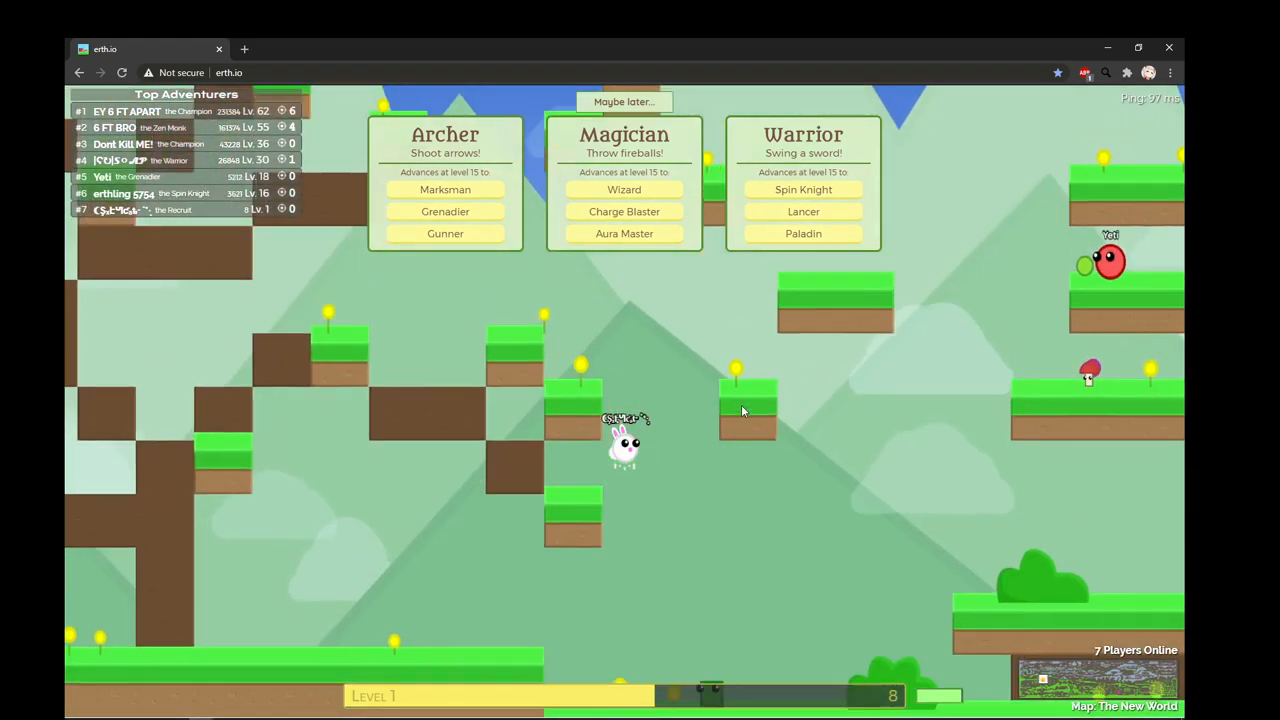
key(Up)
key(Right)
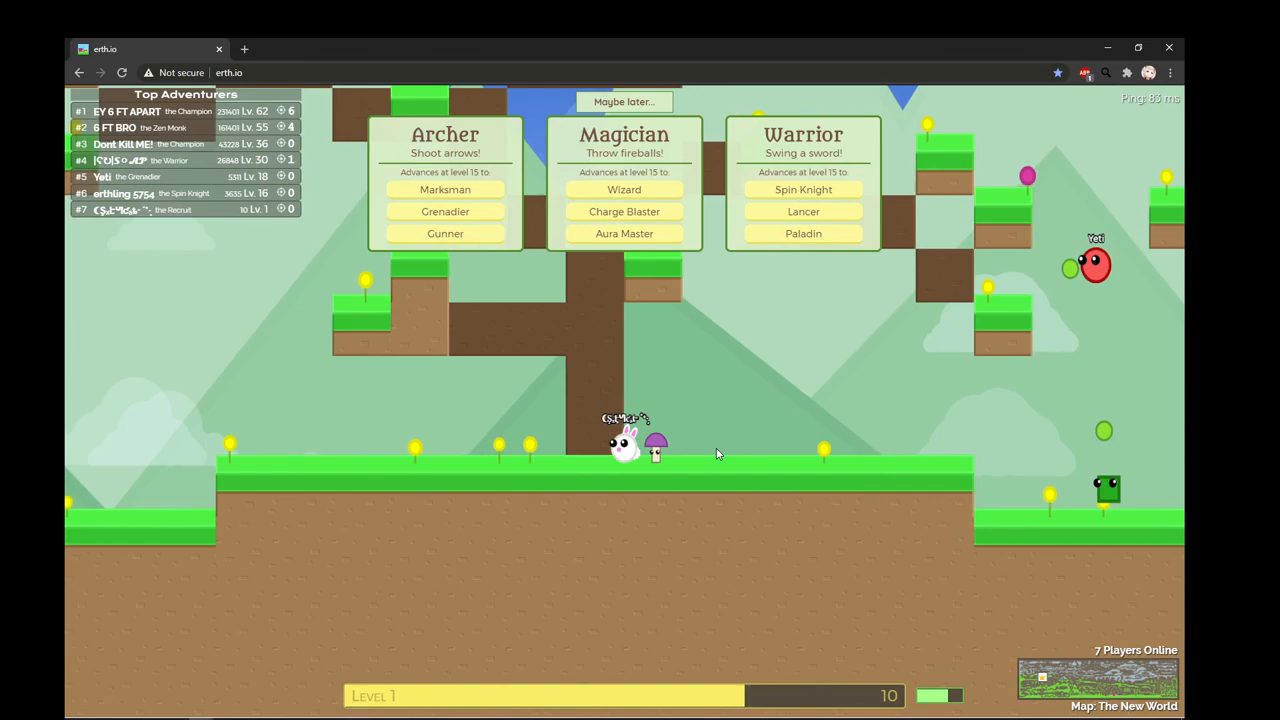
key(Left)
key(Left)
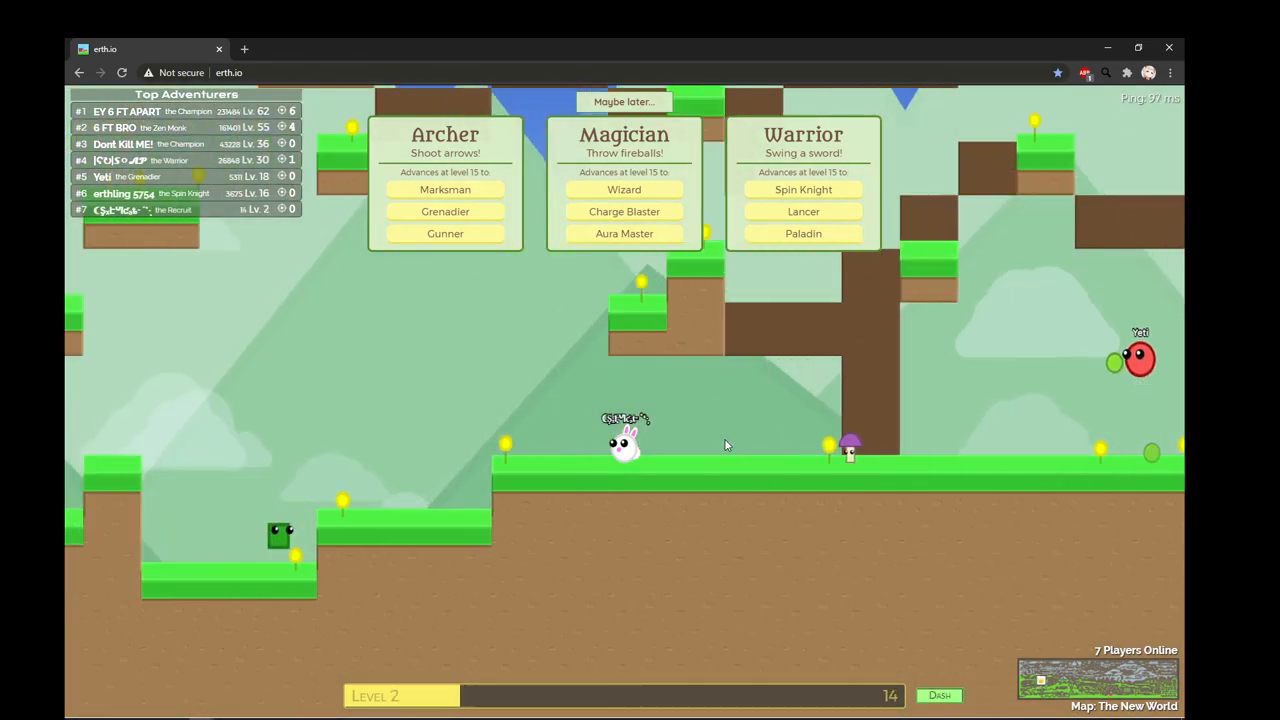
Step: Climb the platforms again picking up coins until the bunny reaches level 2
key(Up)
key(Up)
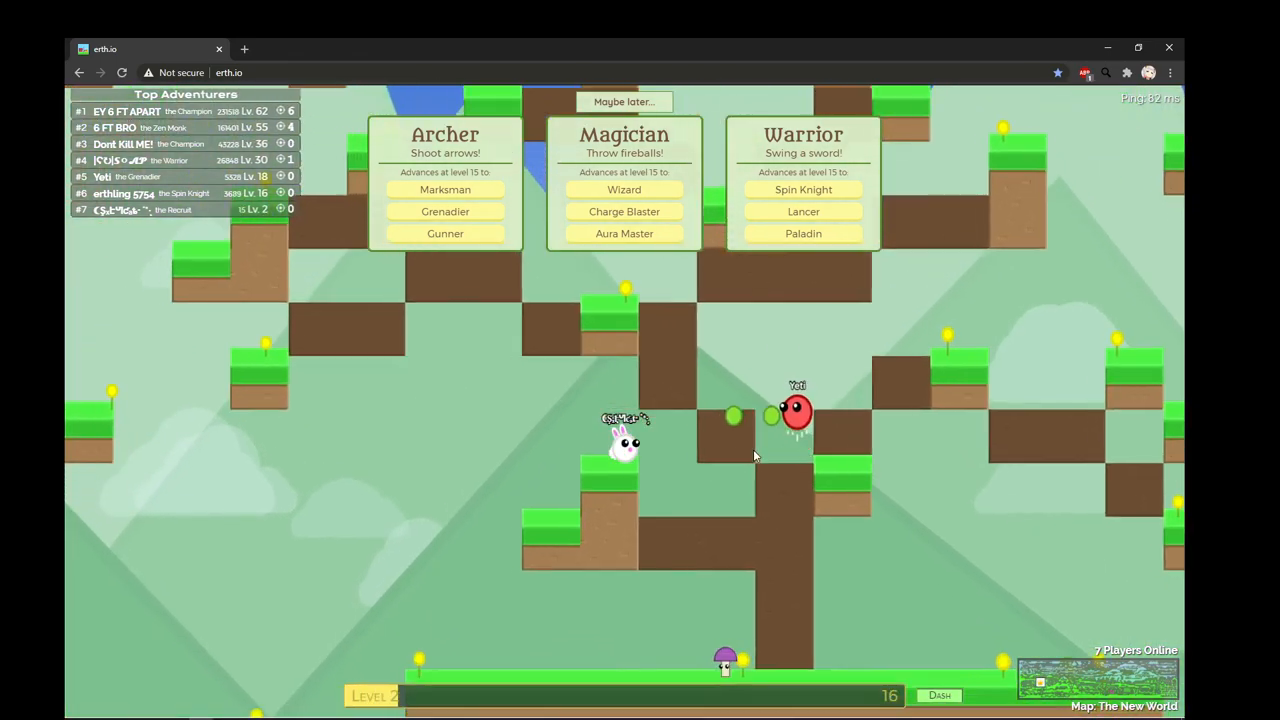
key(Up)
key(Left)
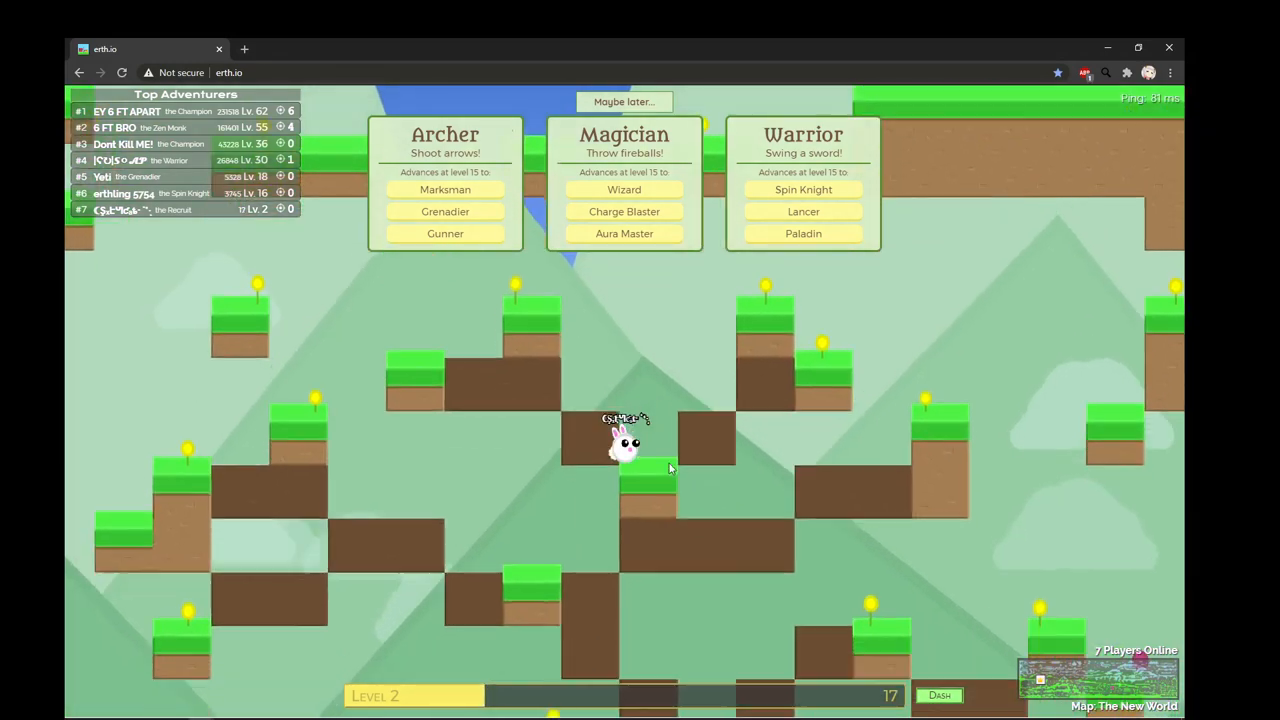
key(Up)
key(Right)
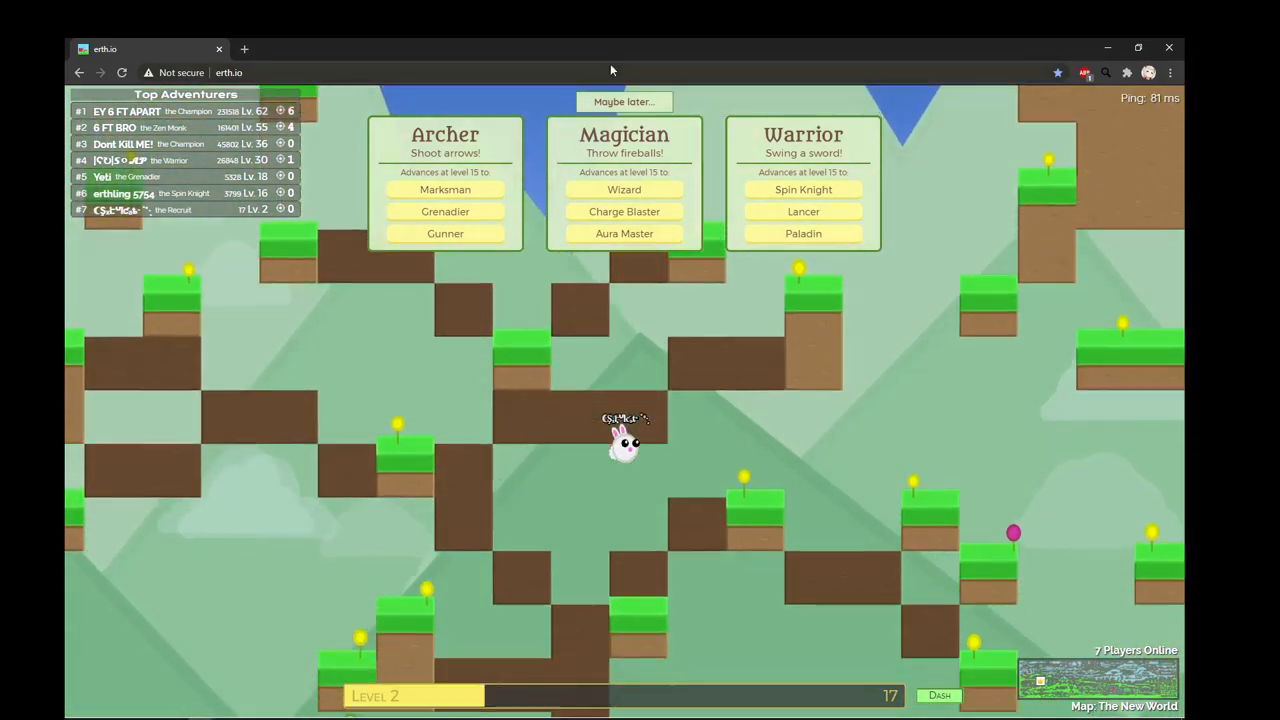
key(Down)
key(Down)
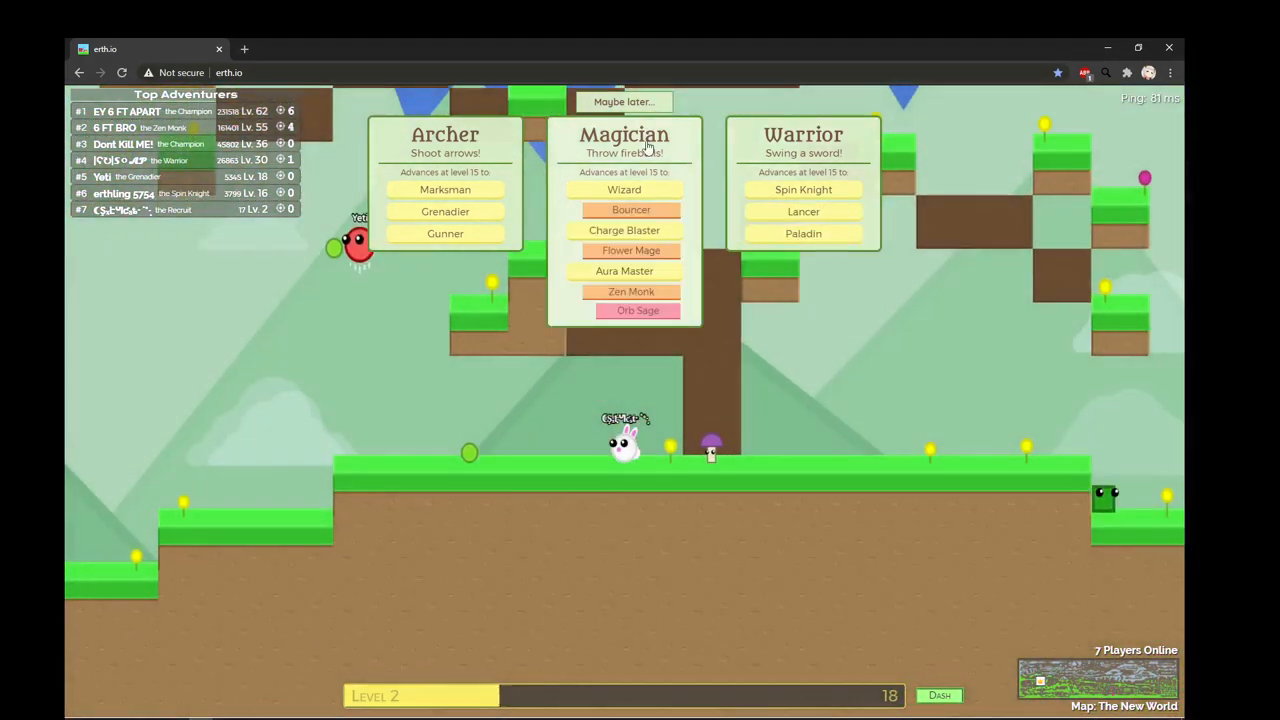
key(Right)
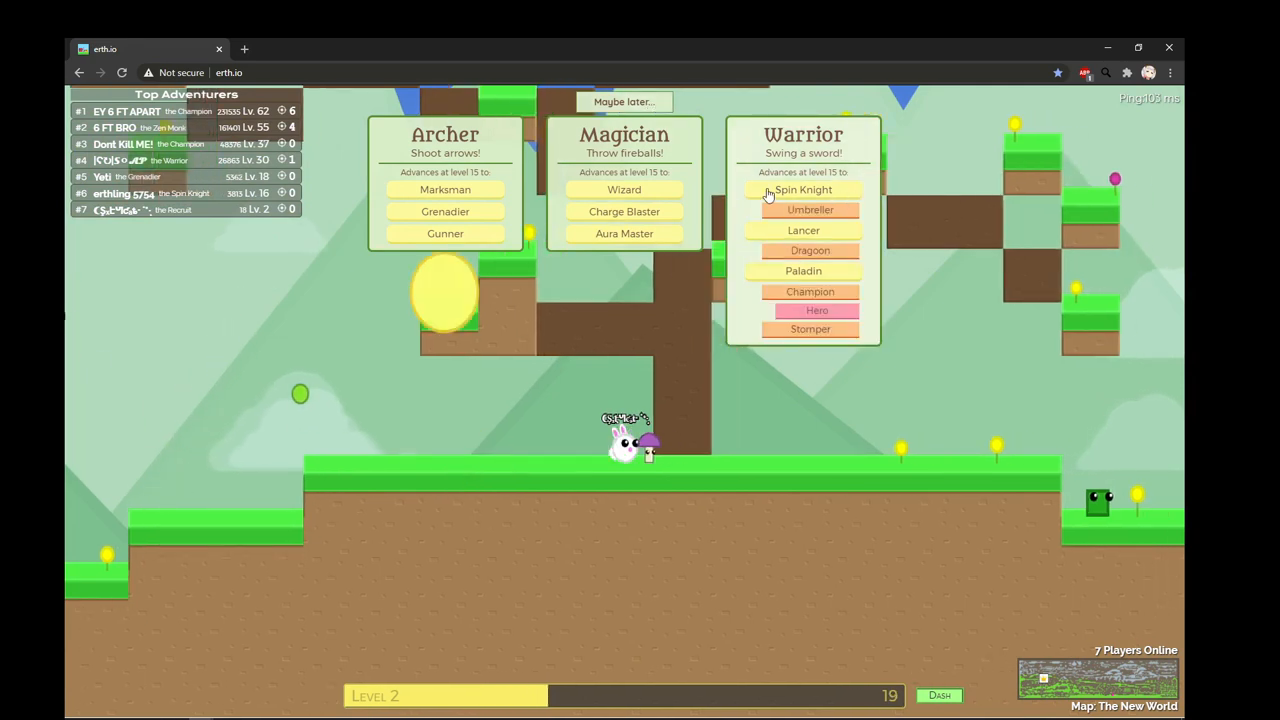
Step: Pick the Warrior class, gather coins to level 3 and take the Basic Speed I upgrade
click(769, 193)
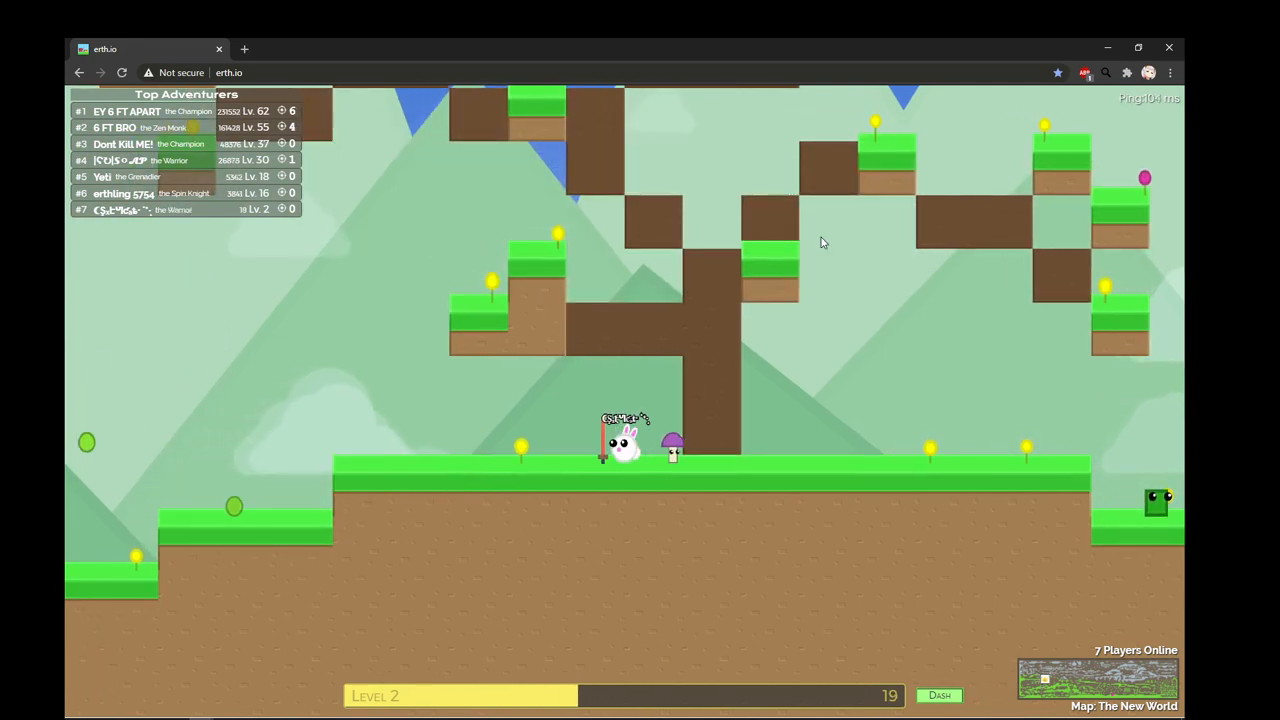
key(Right)
key(Right)
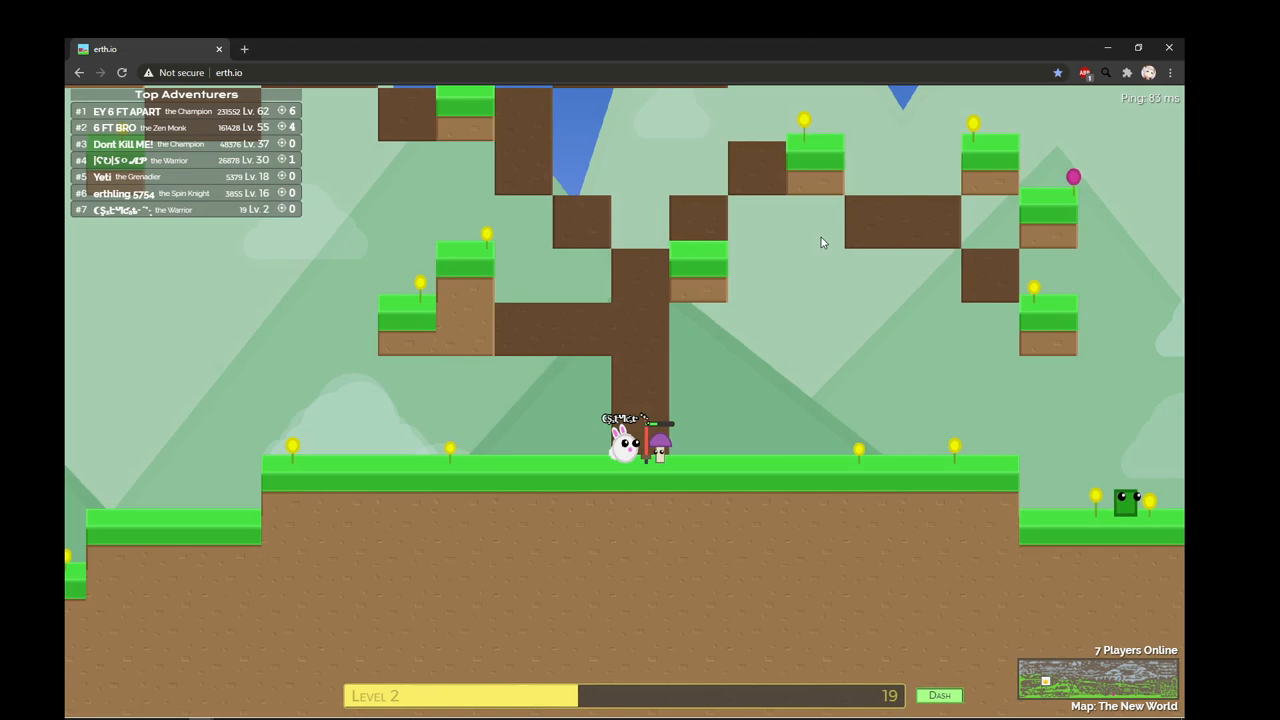
key(Left)
key(Left)
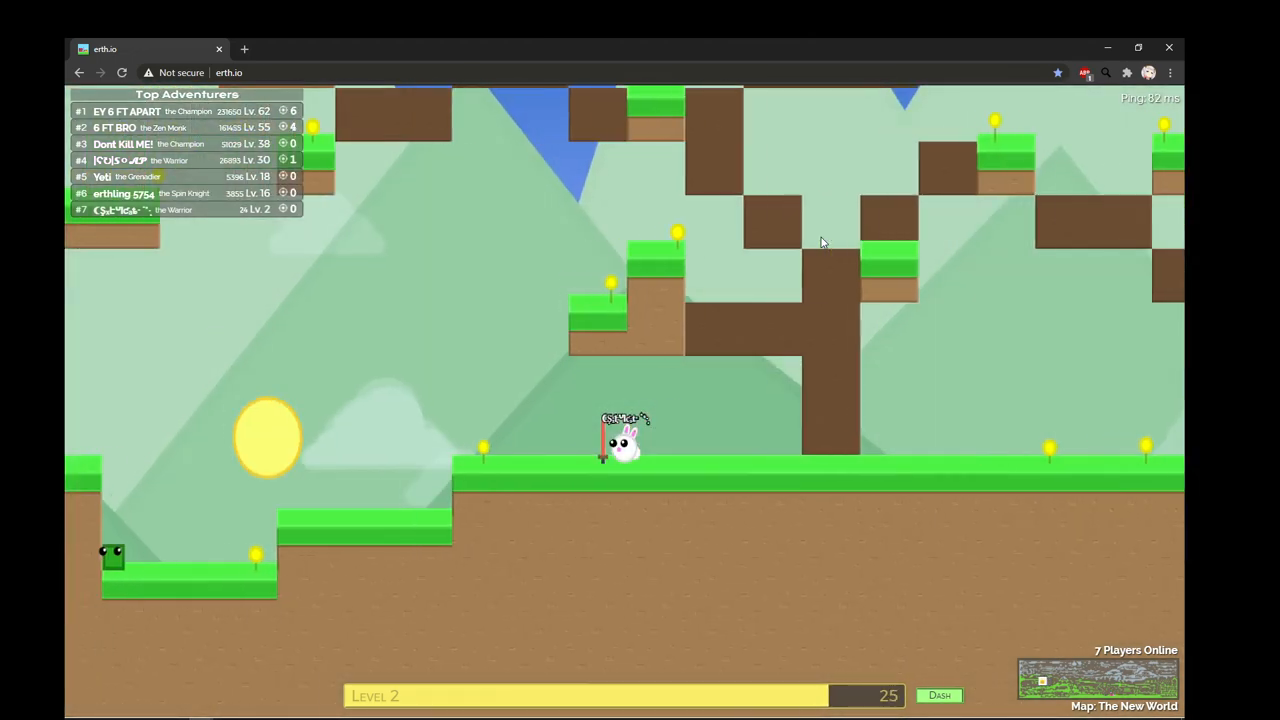
key(Left)
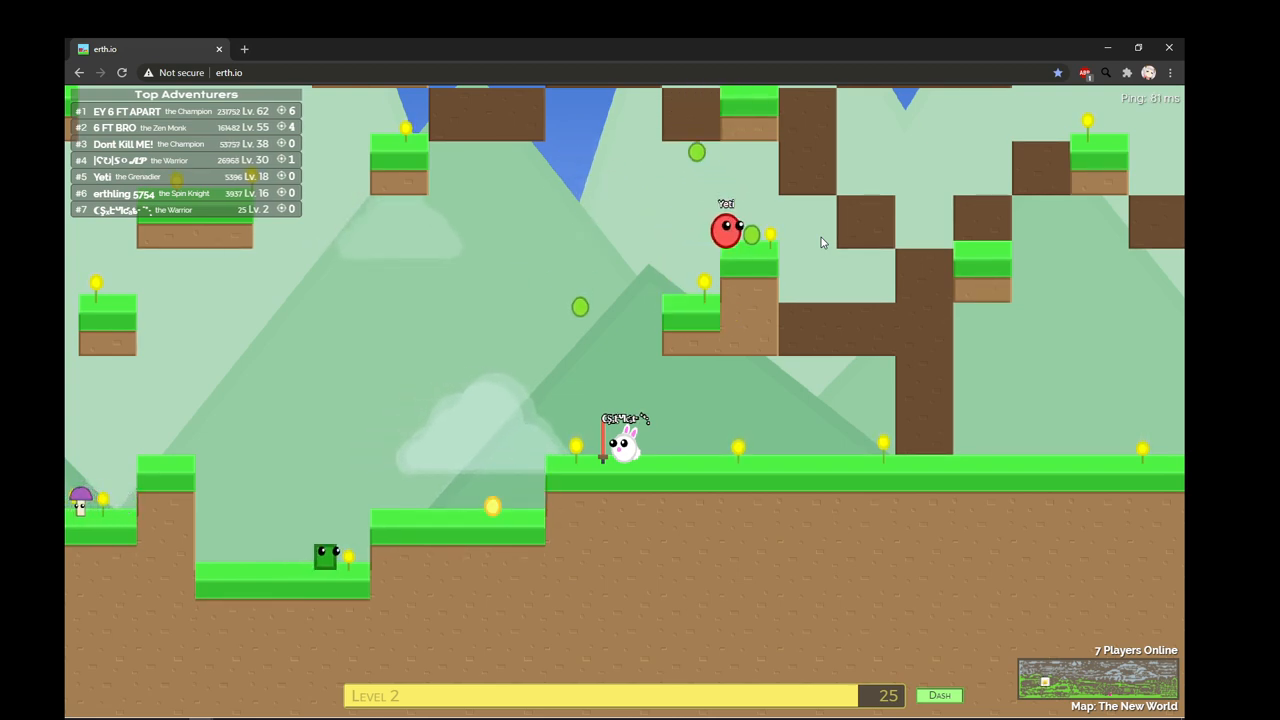
key(Right)
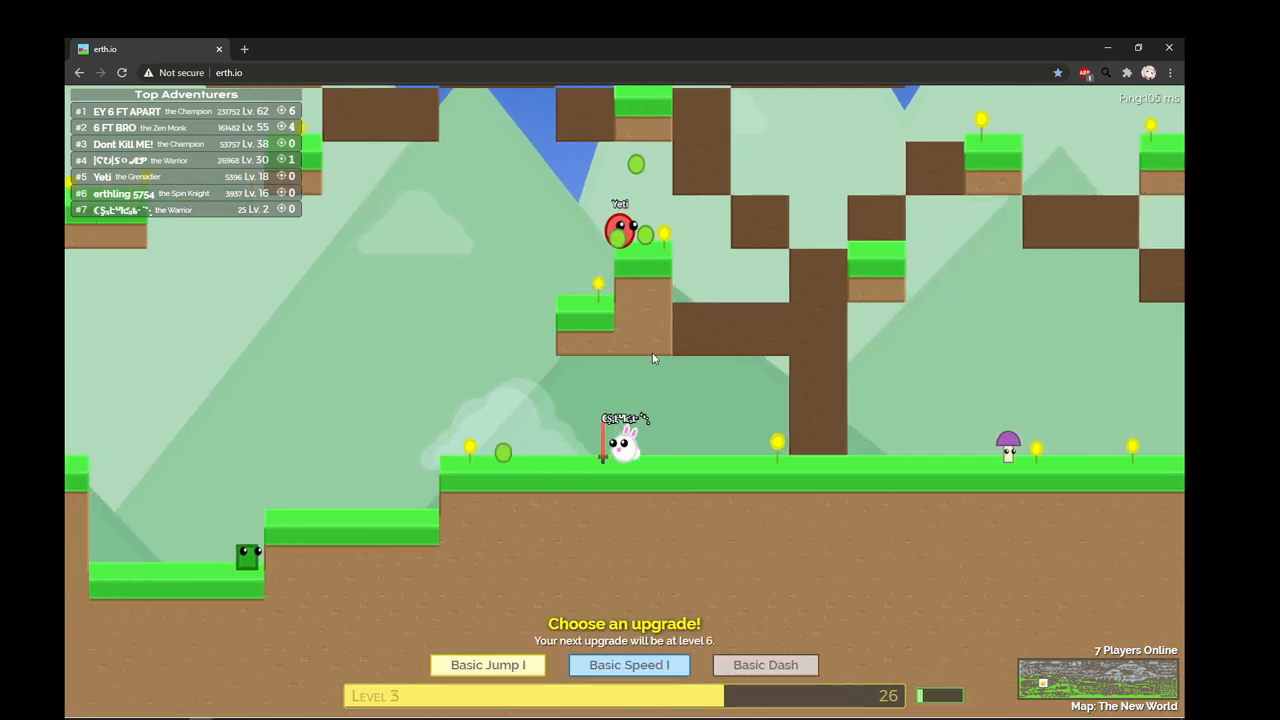
key(2)
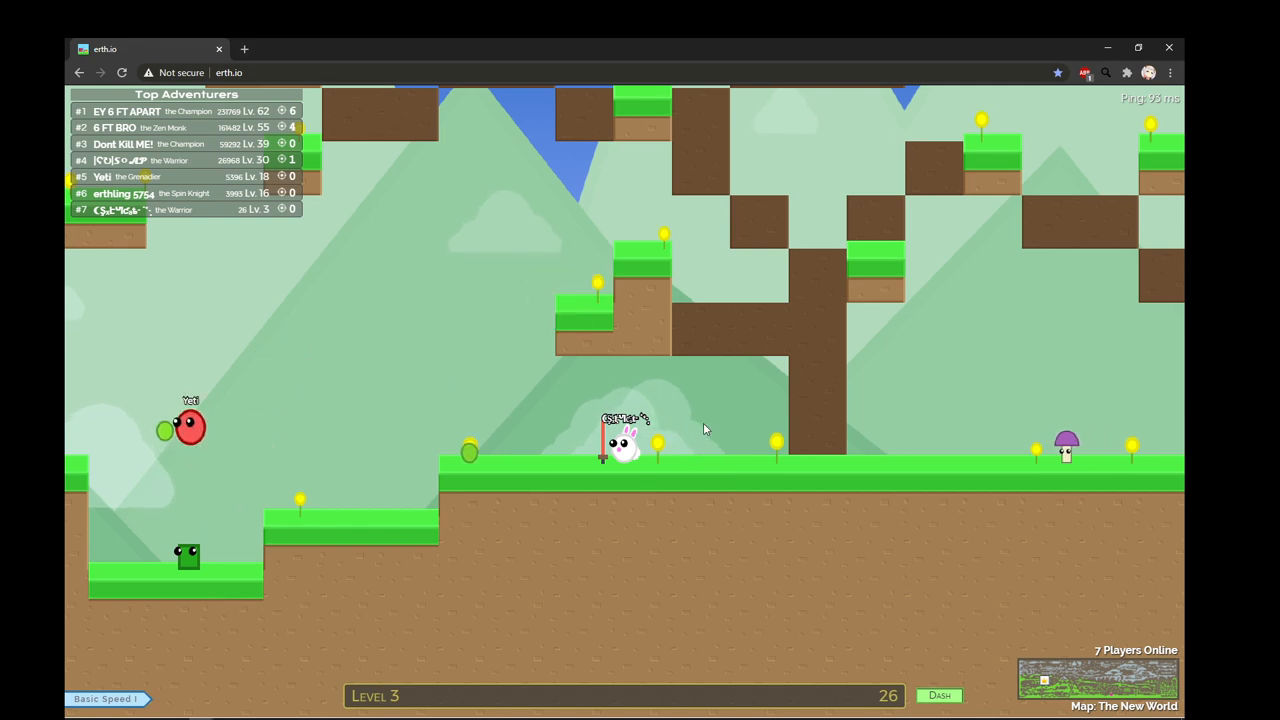
Step: Drop left and down through the level collecting coins, then climb back up near Yeti
key(Left)
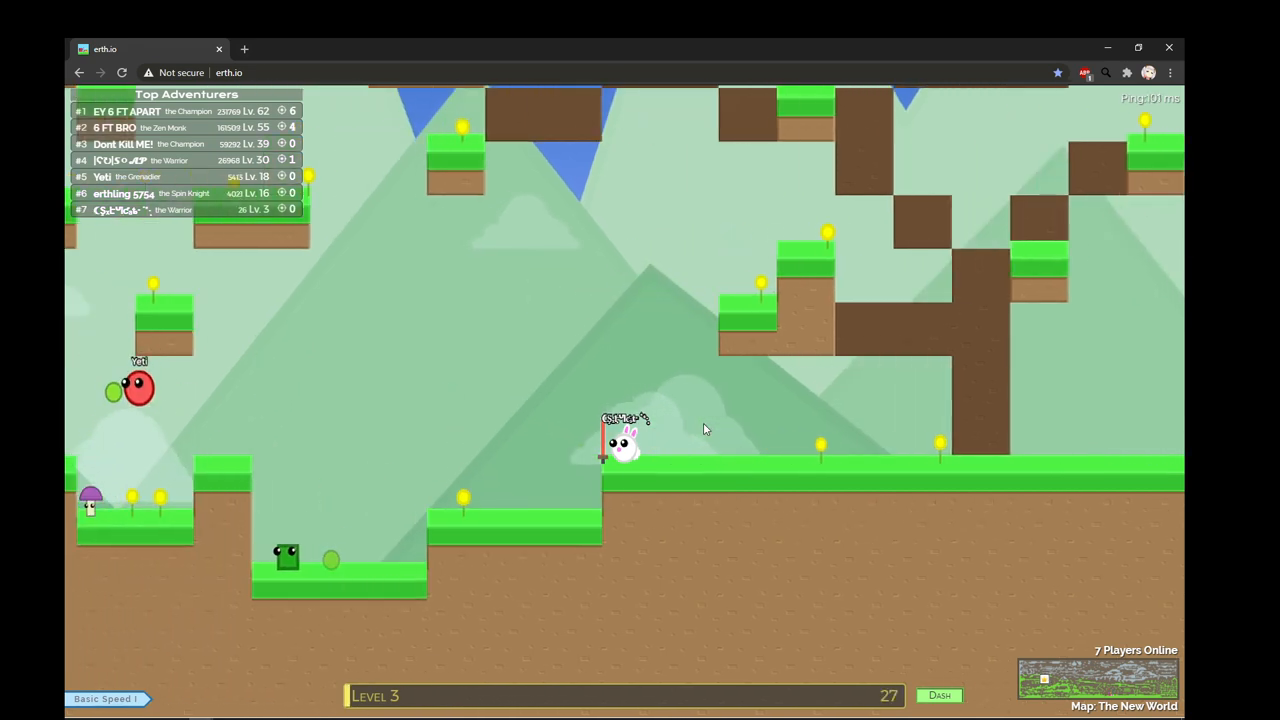
key(Left)
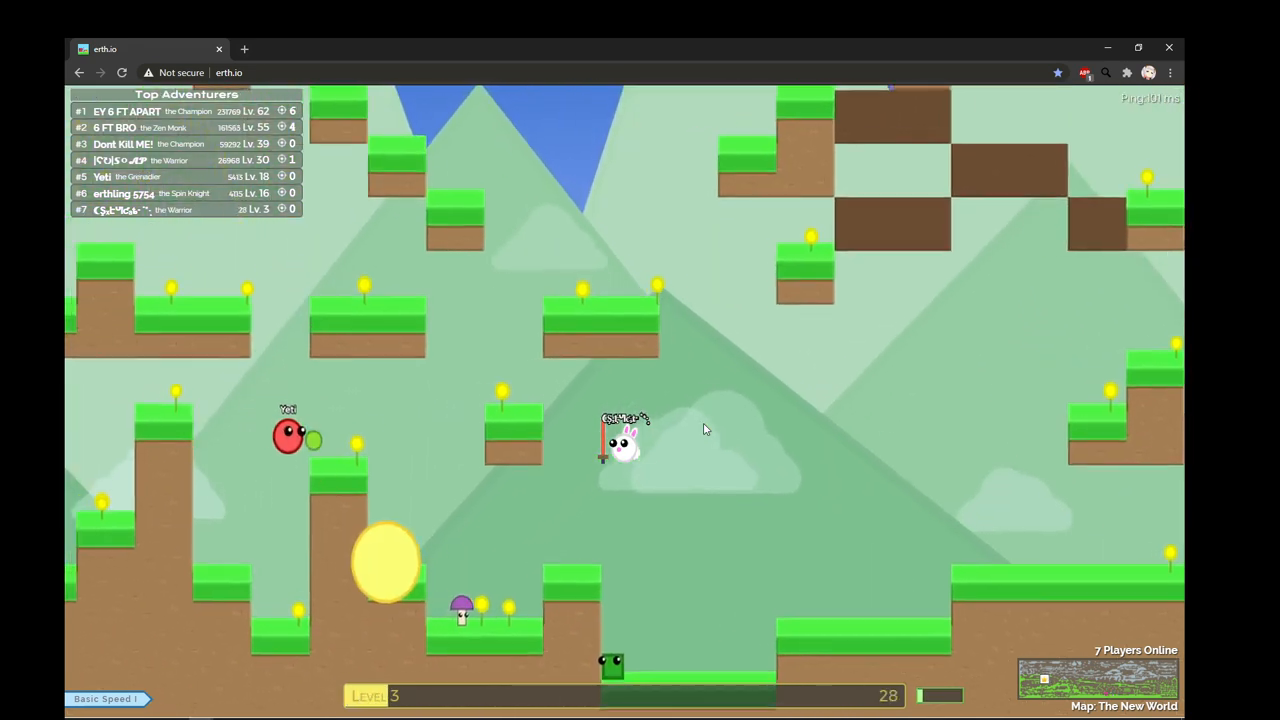
key(Left)
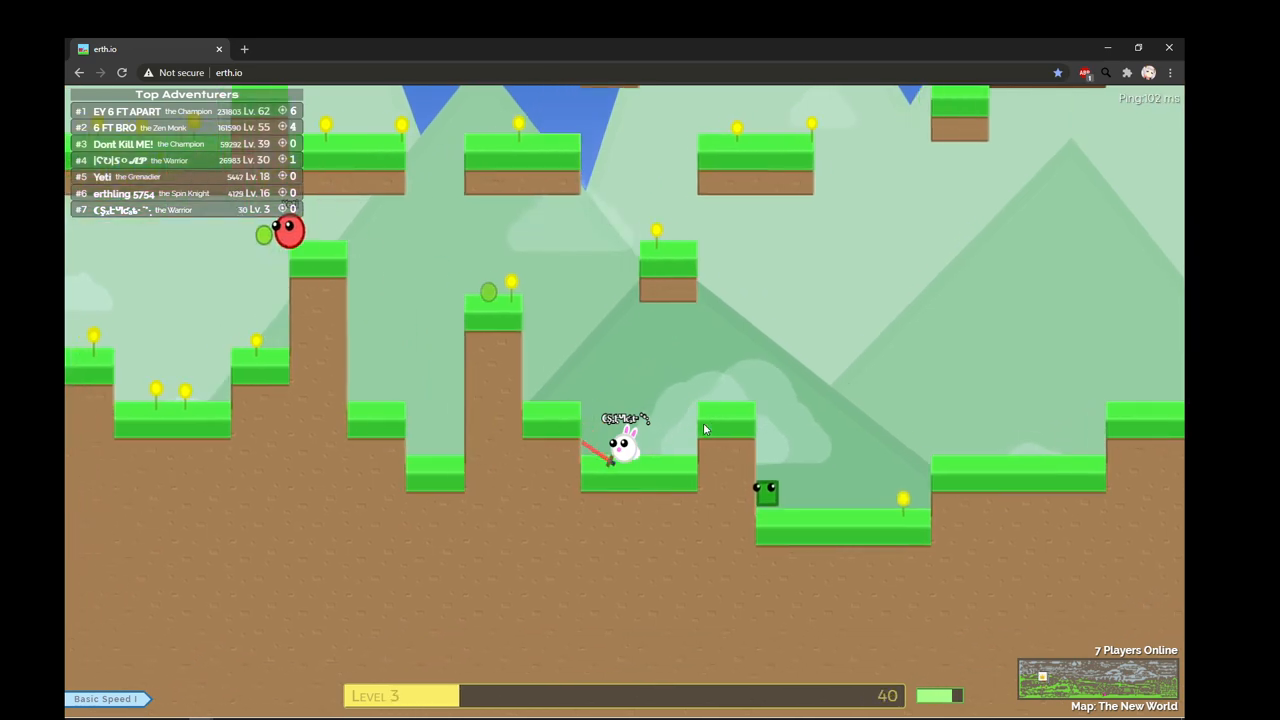
key(Up)
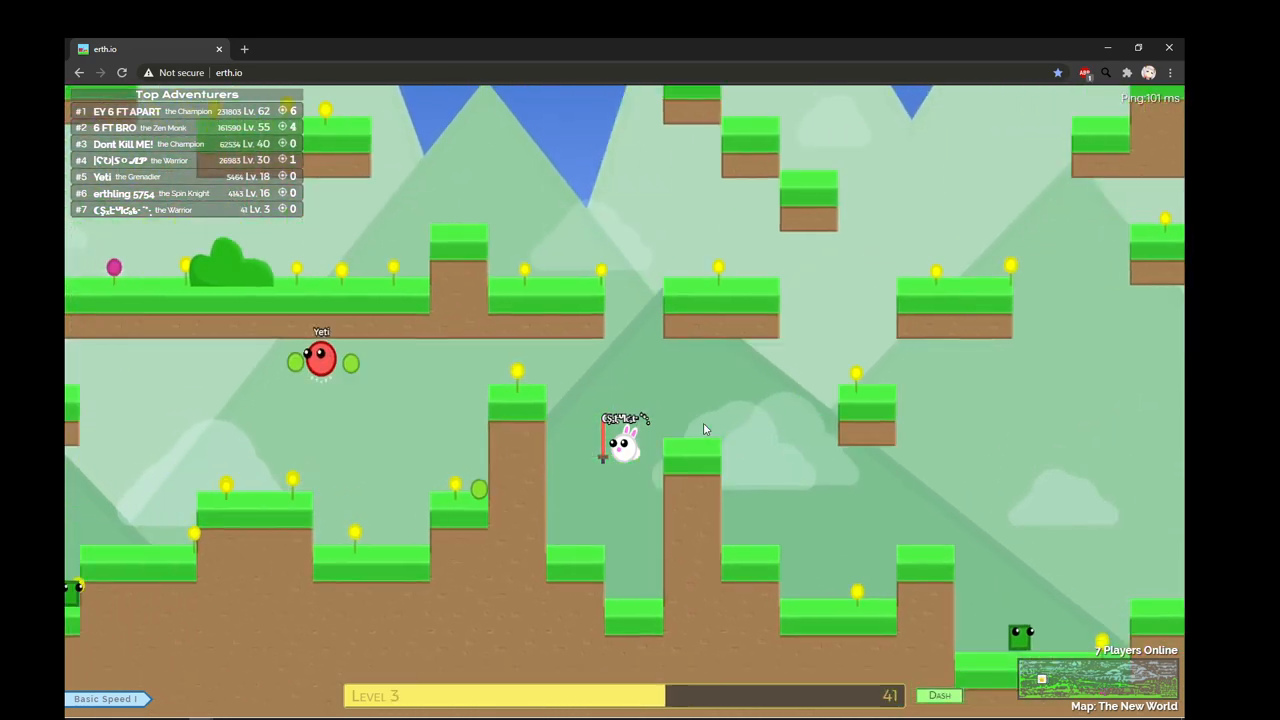
key(Right)
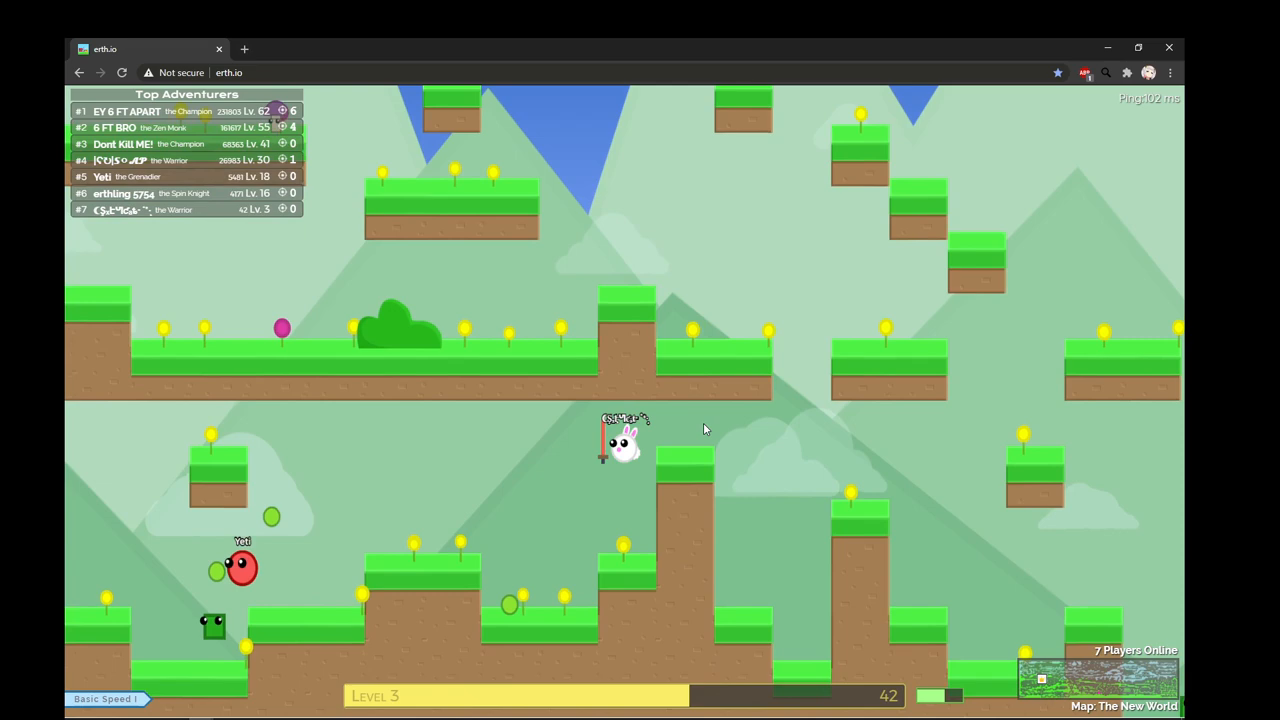
key(Left)
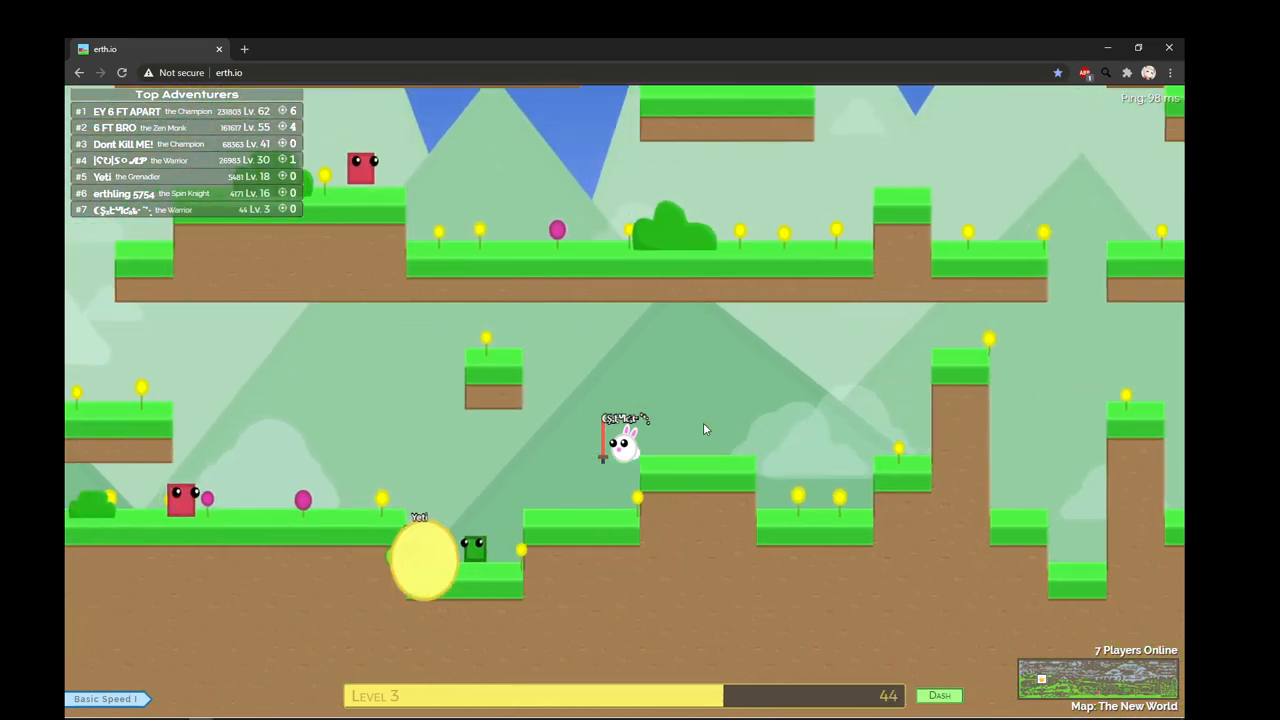
key(Up)
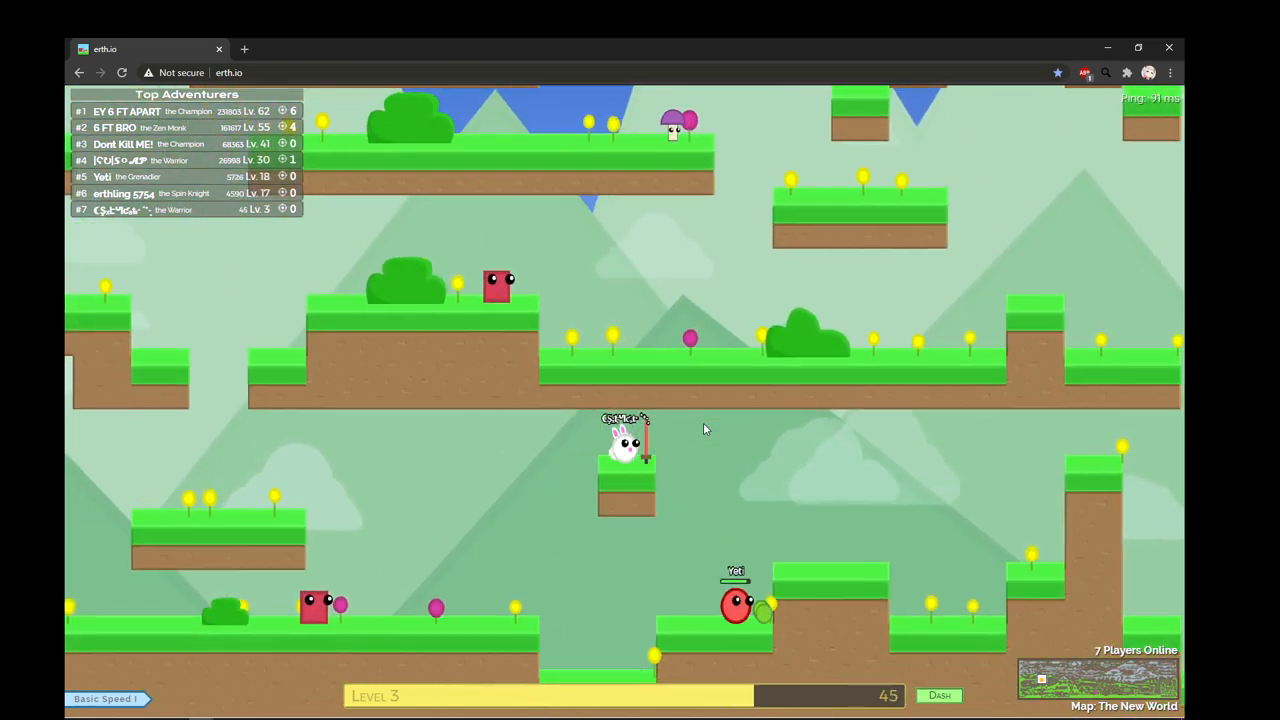
key(Right)
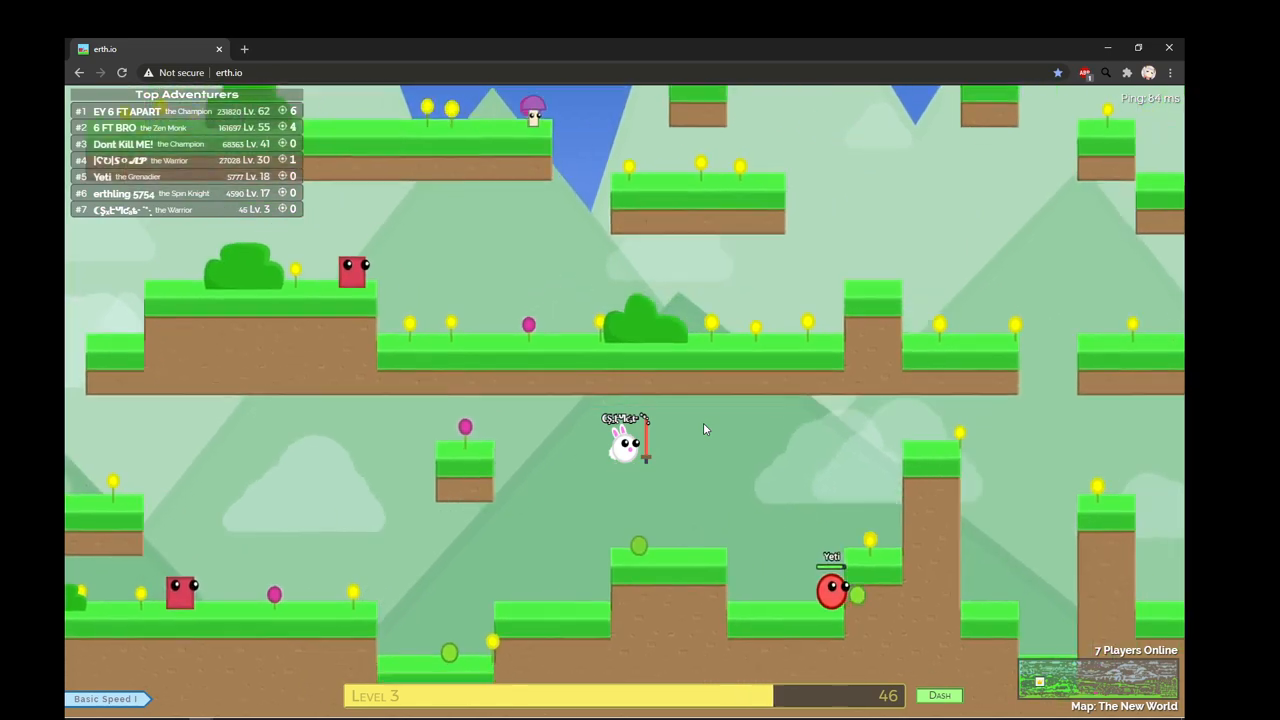
Step: Jump between platforms with the sword, grabbing coins and running toward Yeti
key(Up)
key(Left)
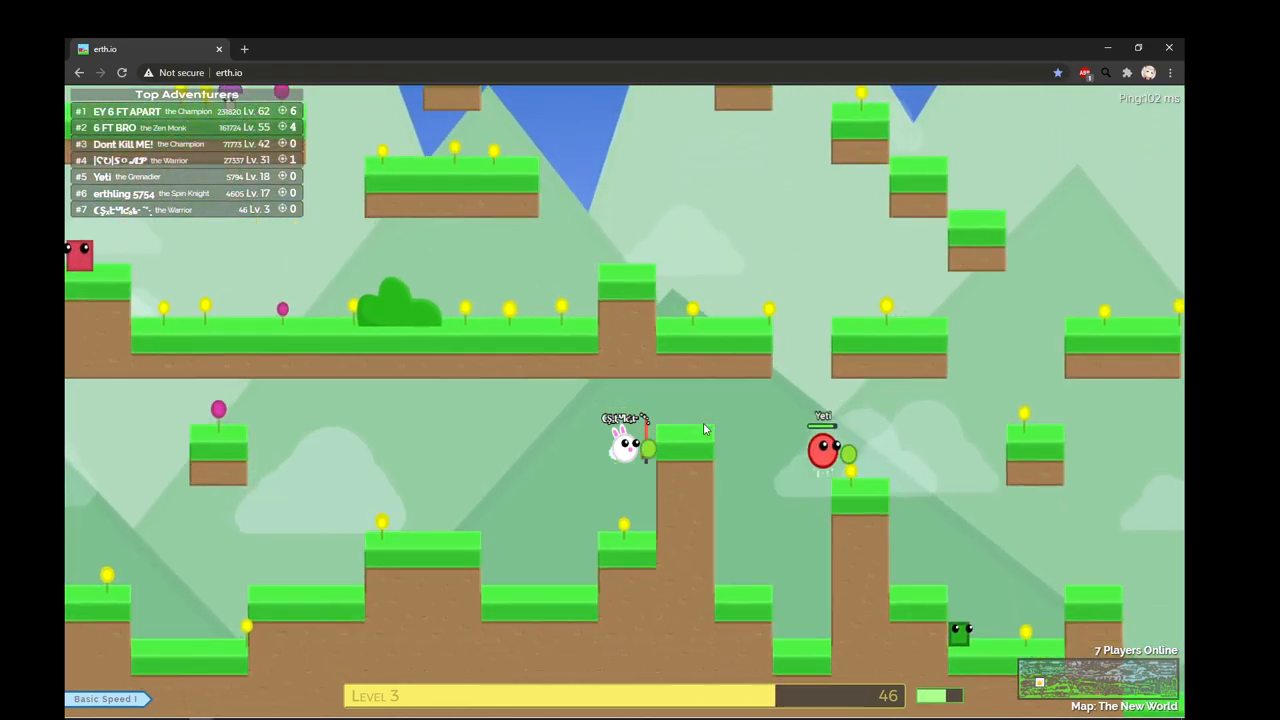
key(Right)
key(Up)
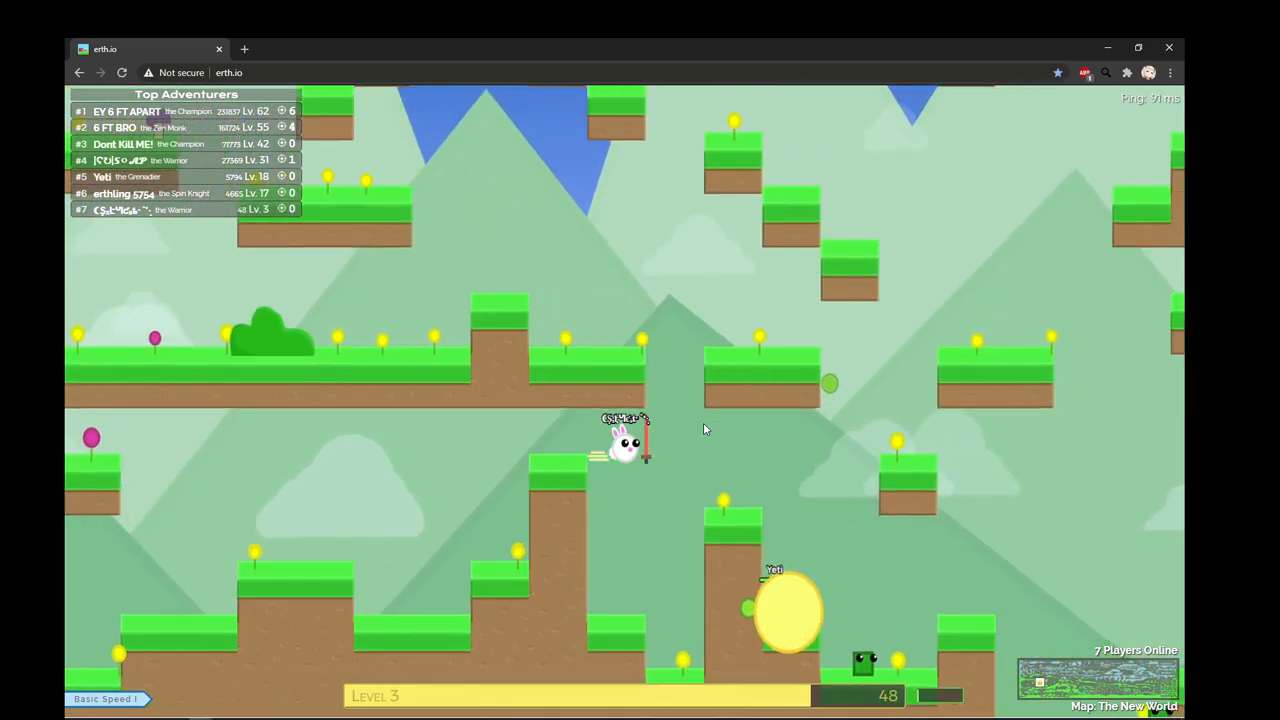
key(Up)
key(Right)
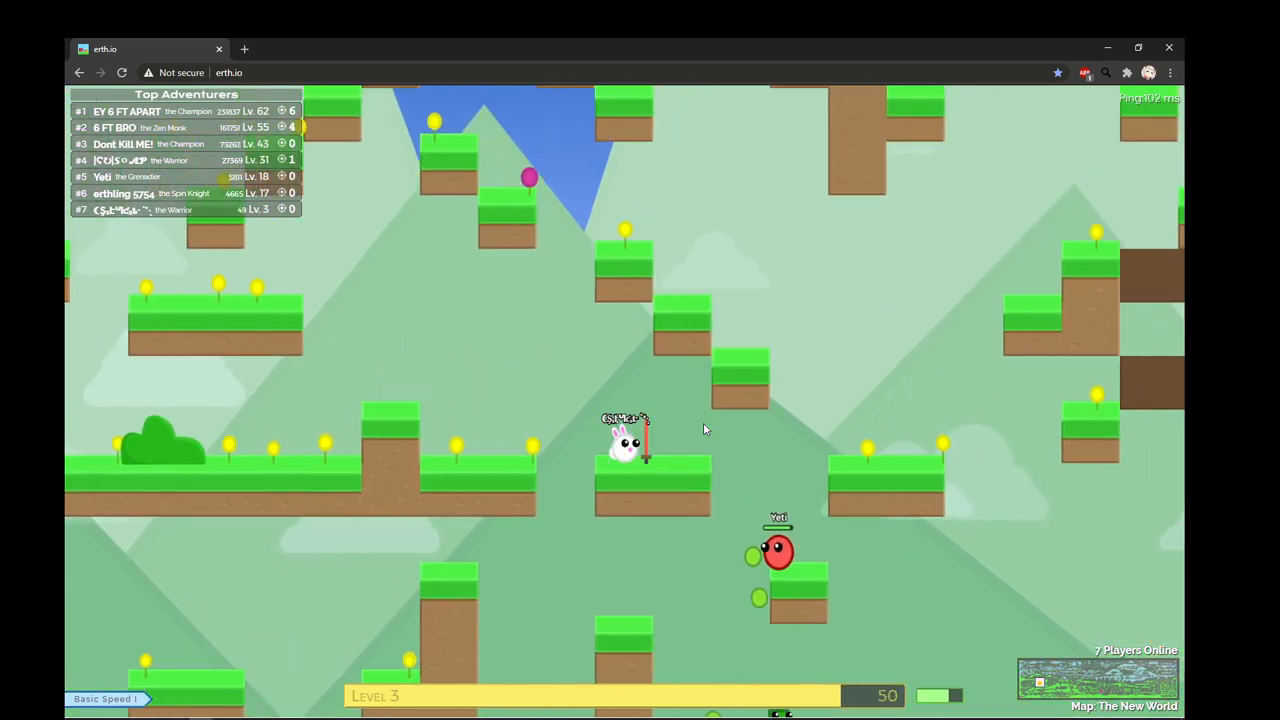
key(Right)
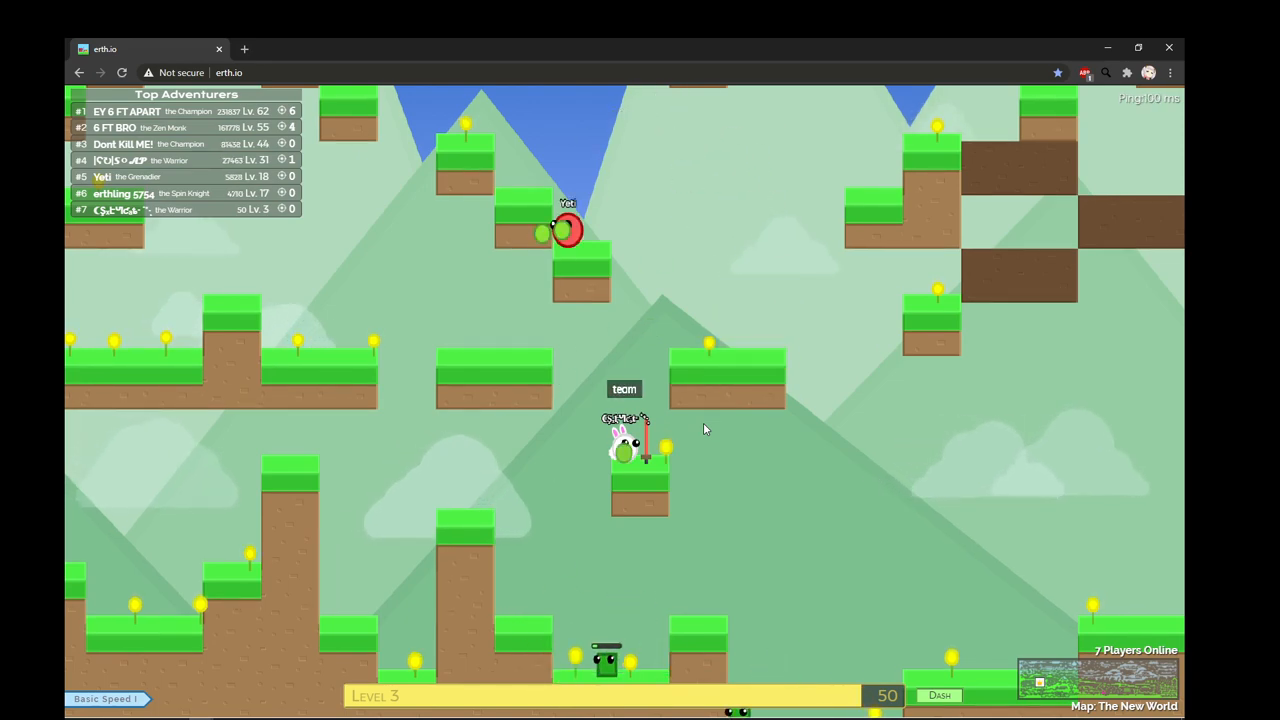
Step: Climb onto the wide platform and walk left gathering points toward level 4
key(Up)
key(Left)
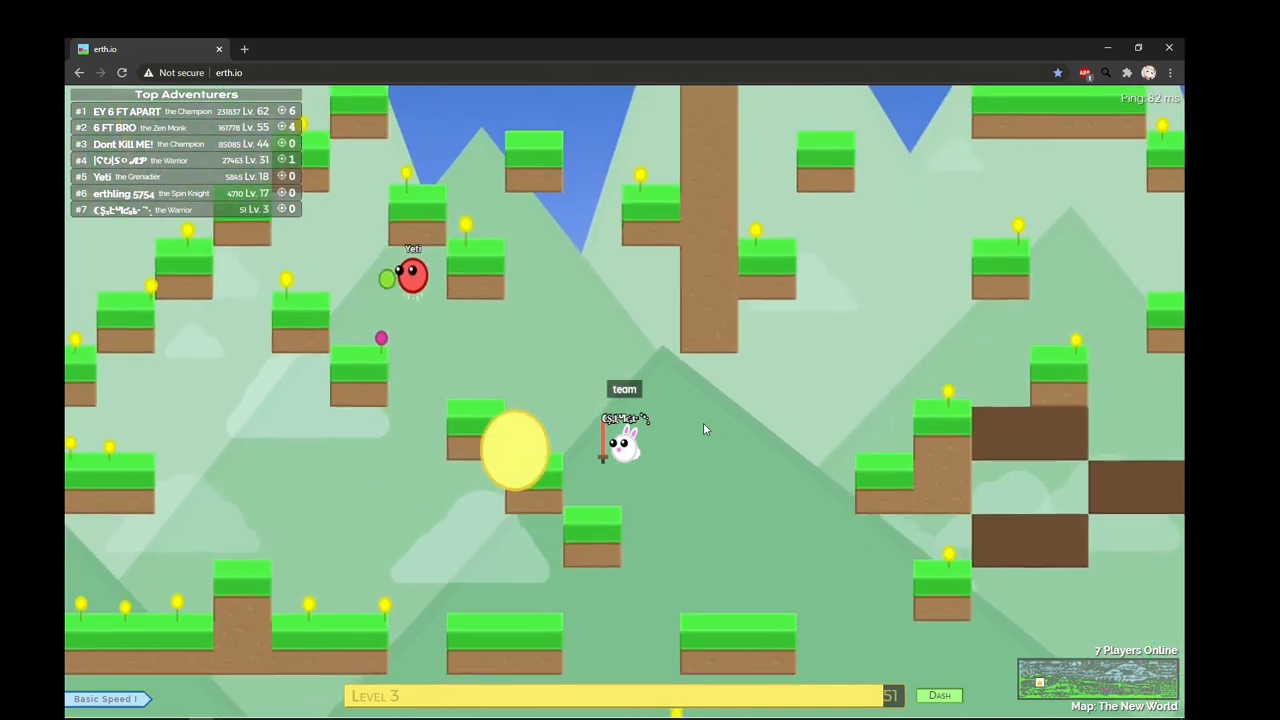
key(Up)
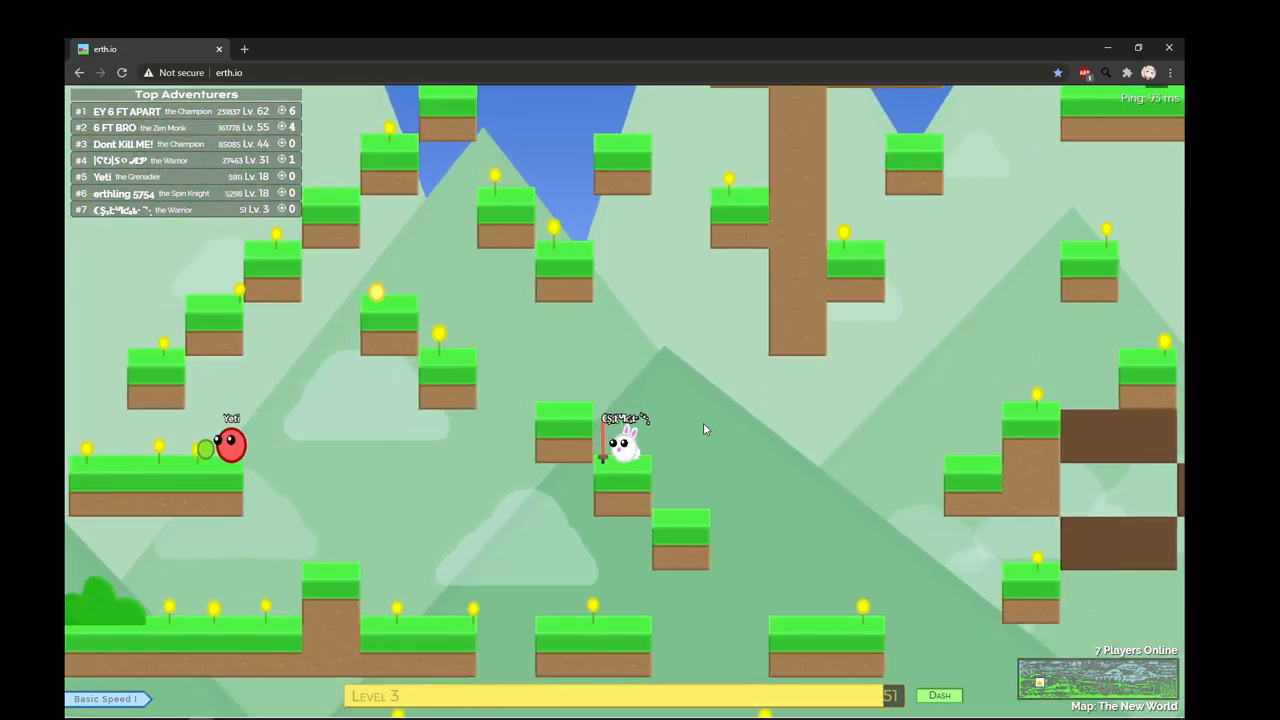
key(Up)
key(Left)
key(Left)
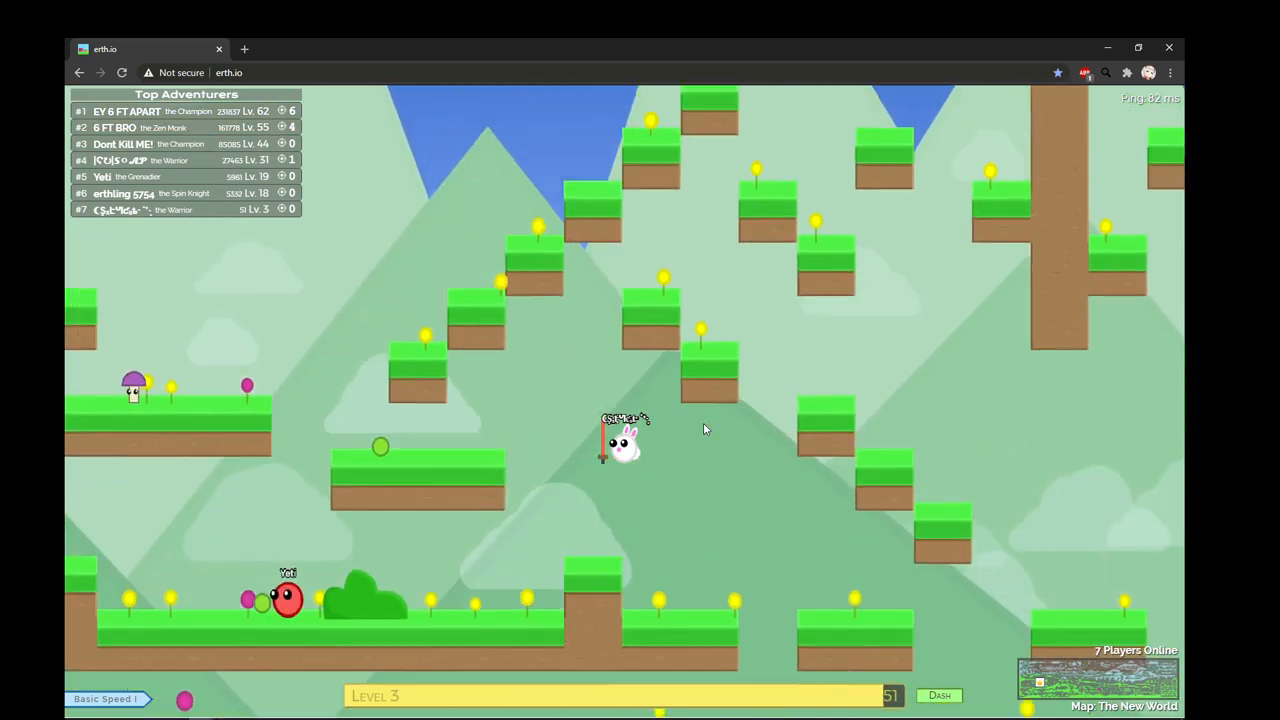
key(Up)
key(Left)
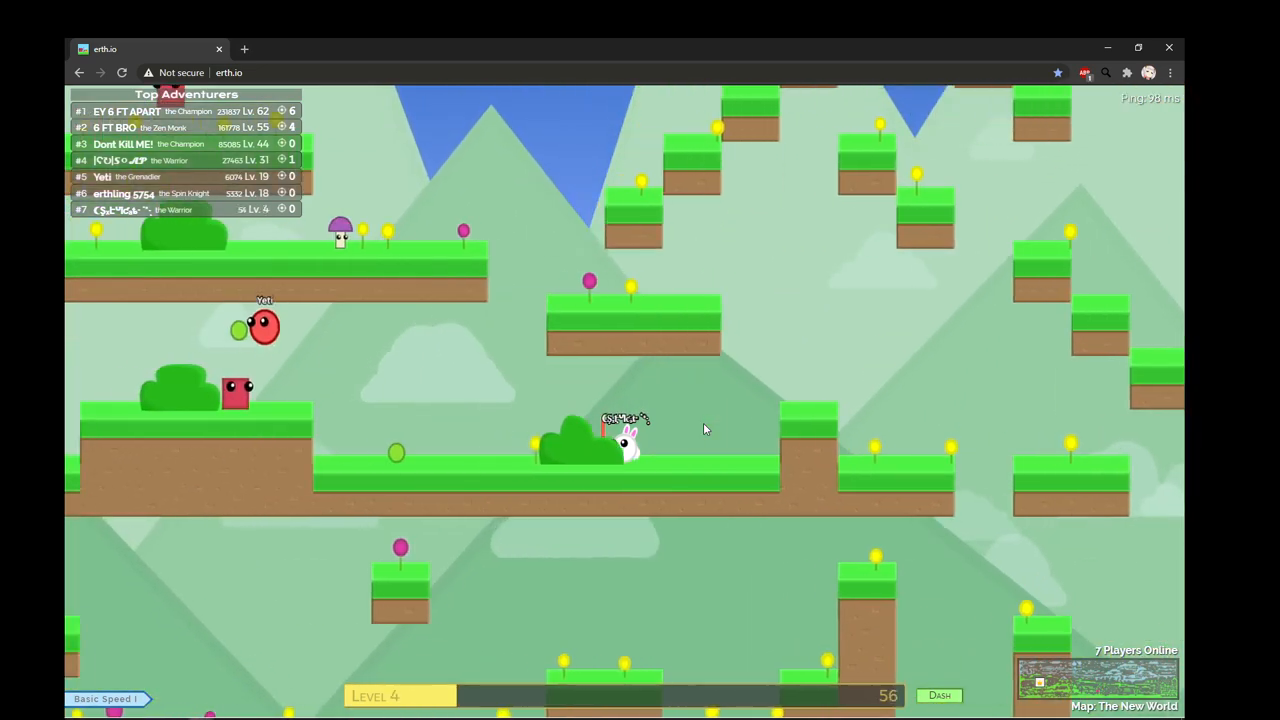
key(Left)
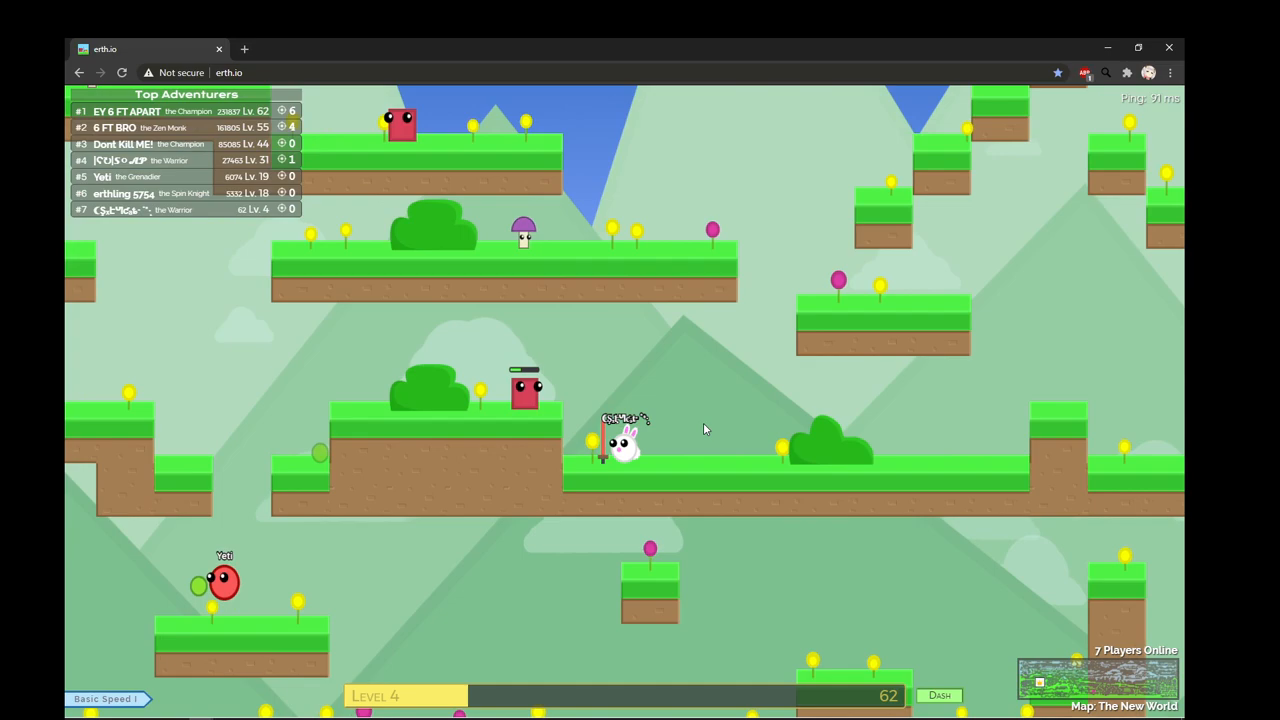
key(Up)
Step: Travel to a new area, drop to lower platforms and climb left and up collecting points
key(Left)
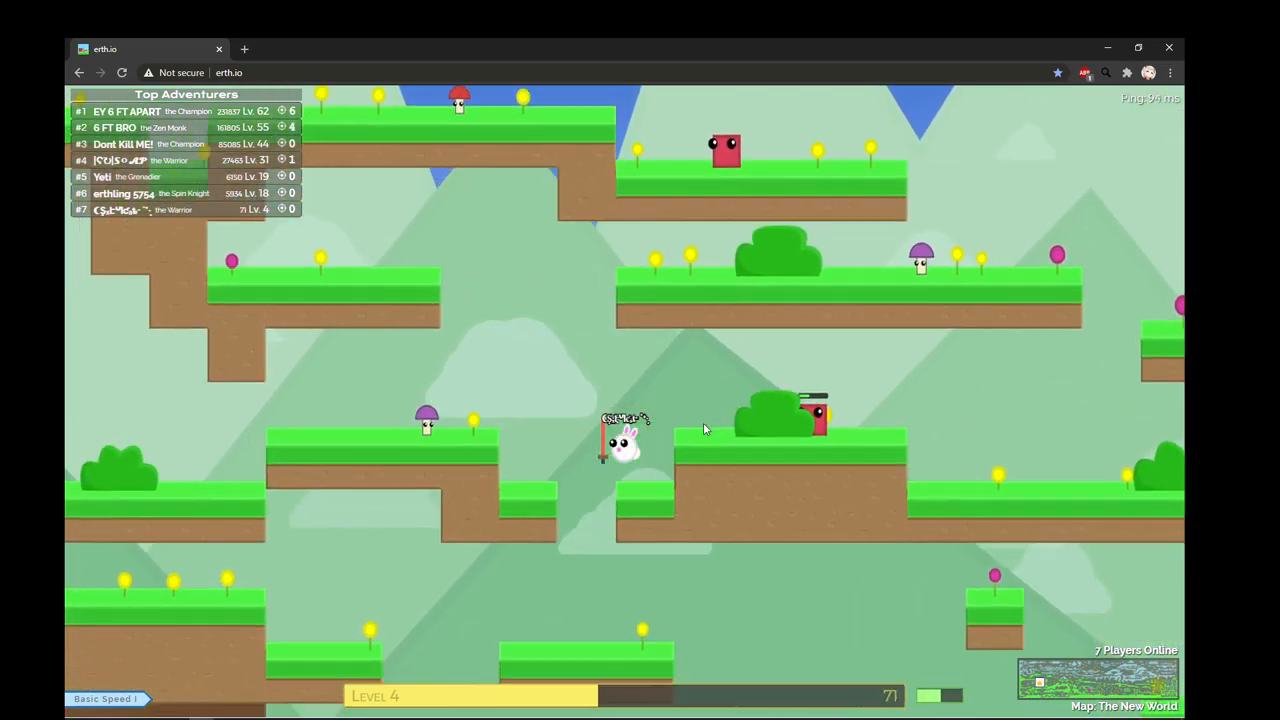
key(Up)
key(Left)
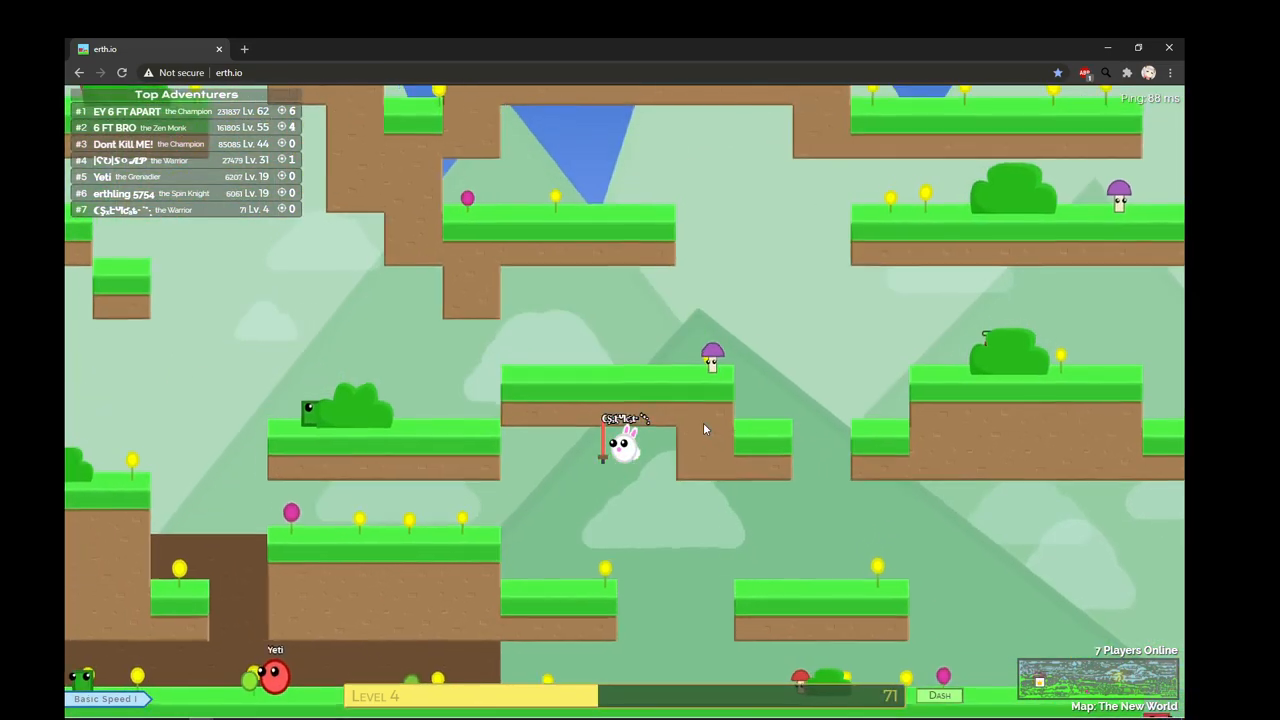
key(Up)
key(Left)
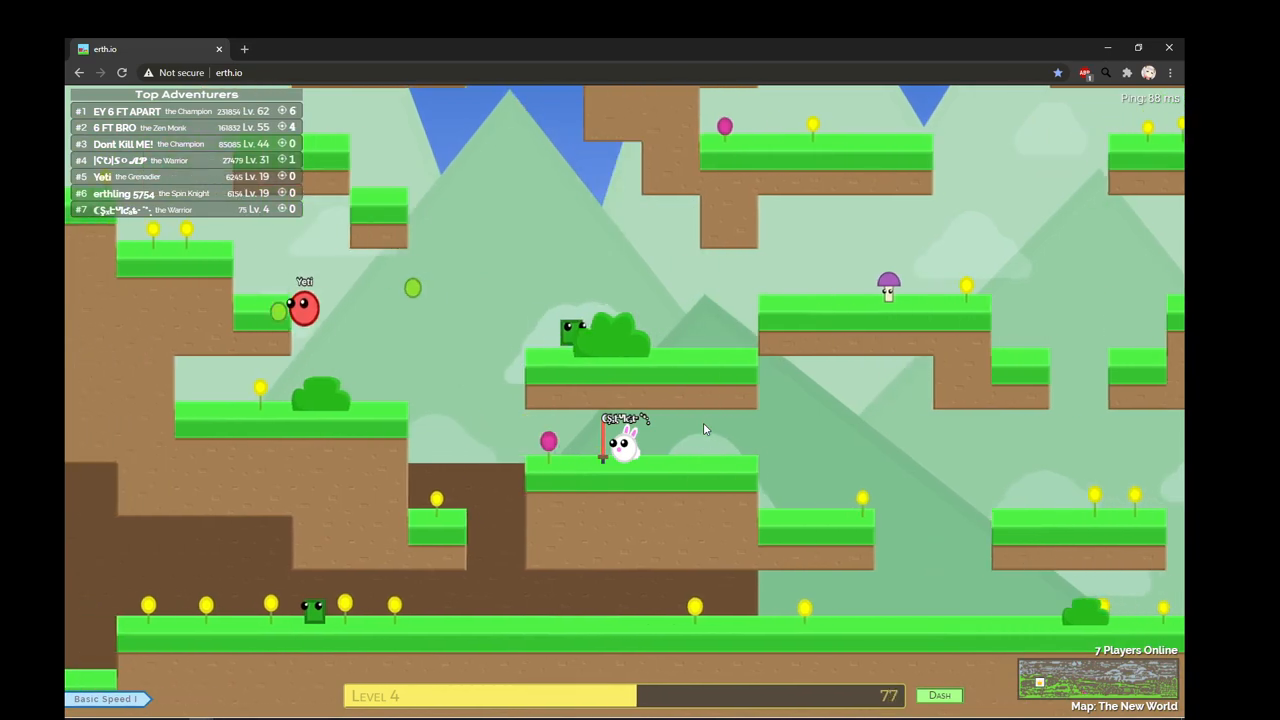
key(Up)
key(Down)
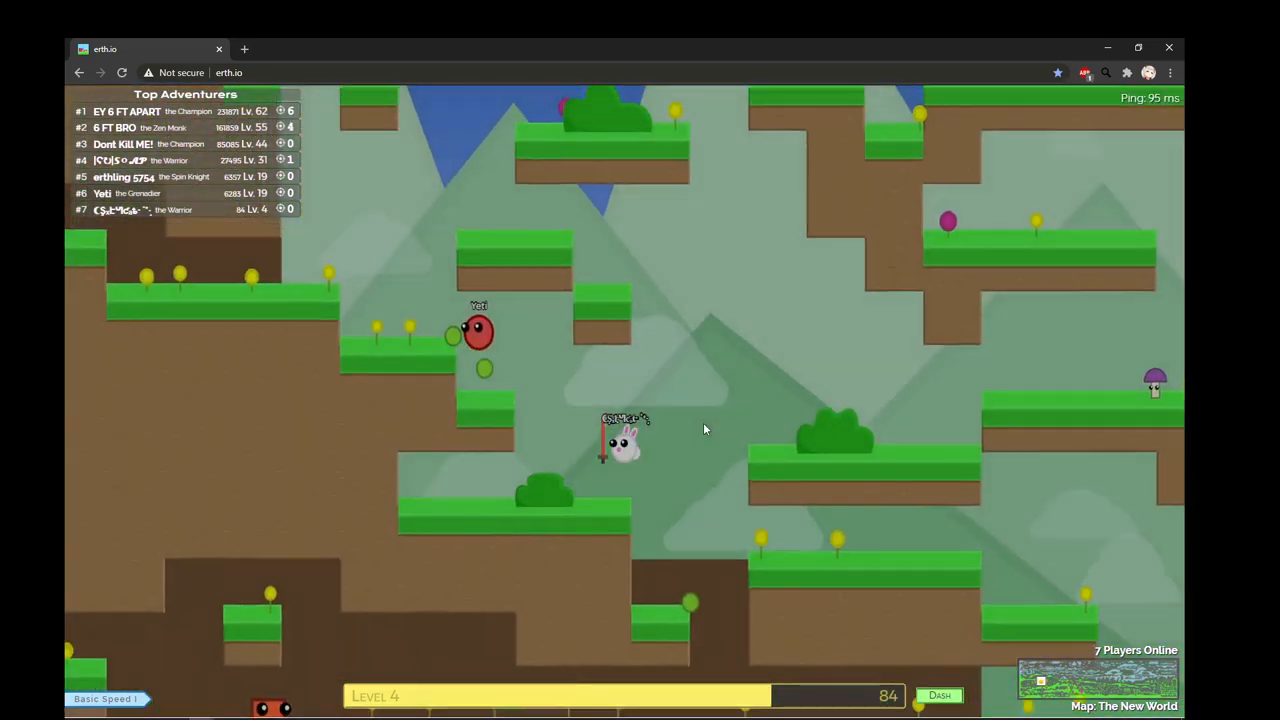
key(Up)
key(Up)
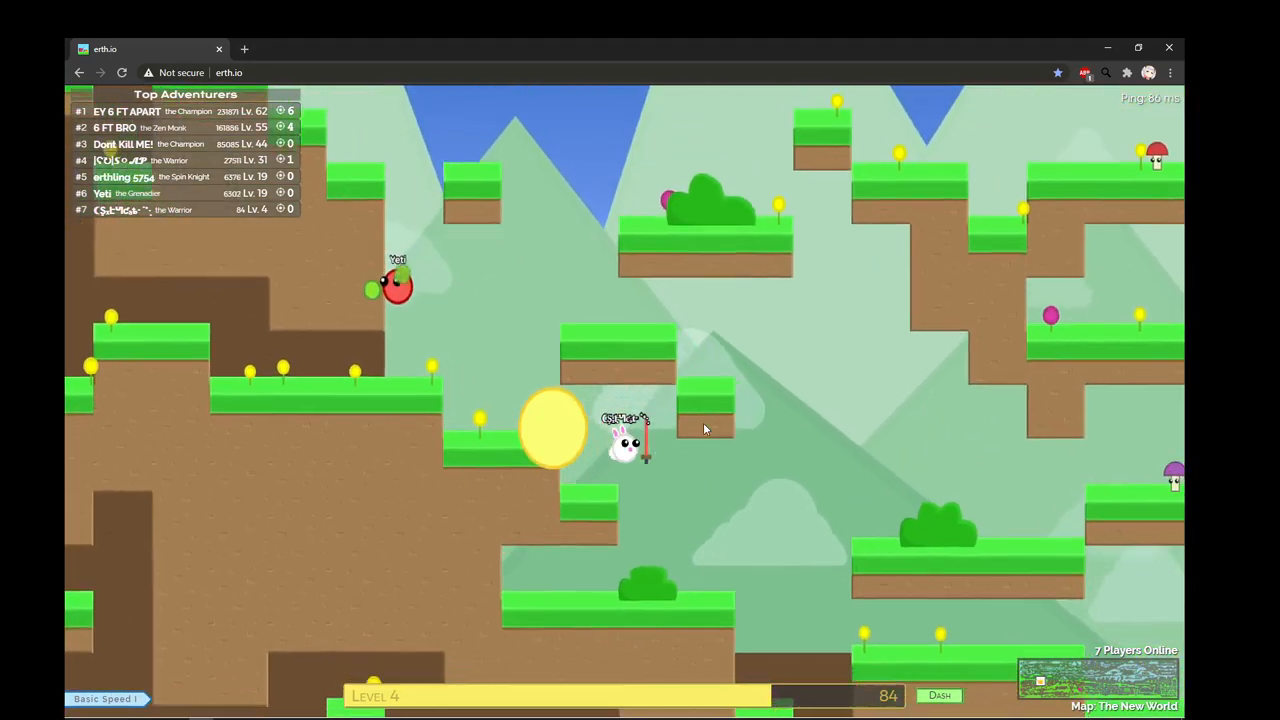
key(Left)
key(Up)
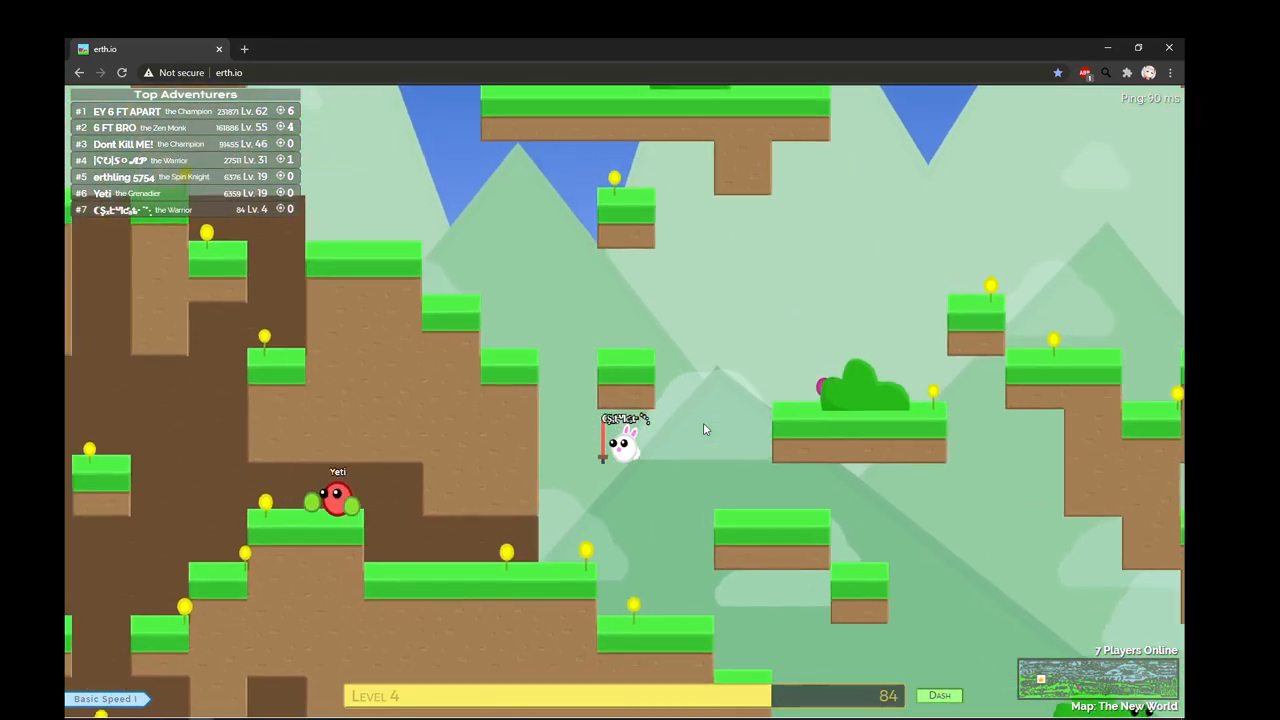
key(Left)
key(Up)
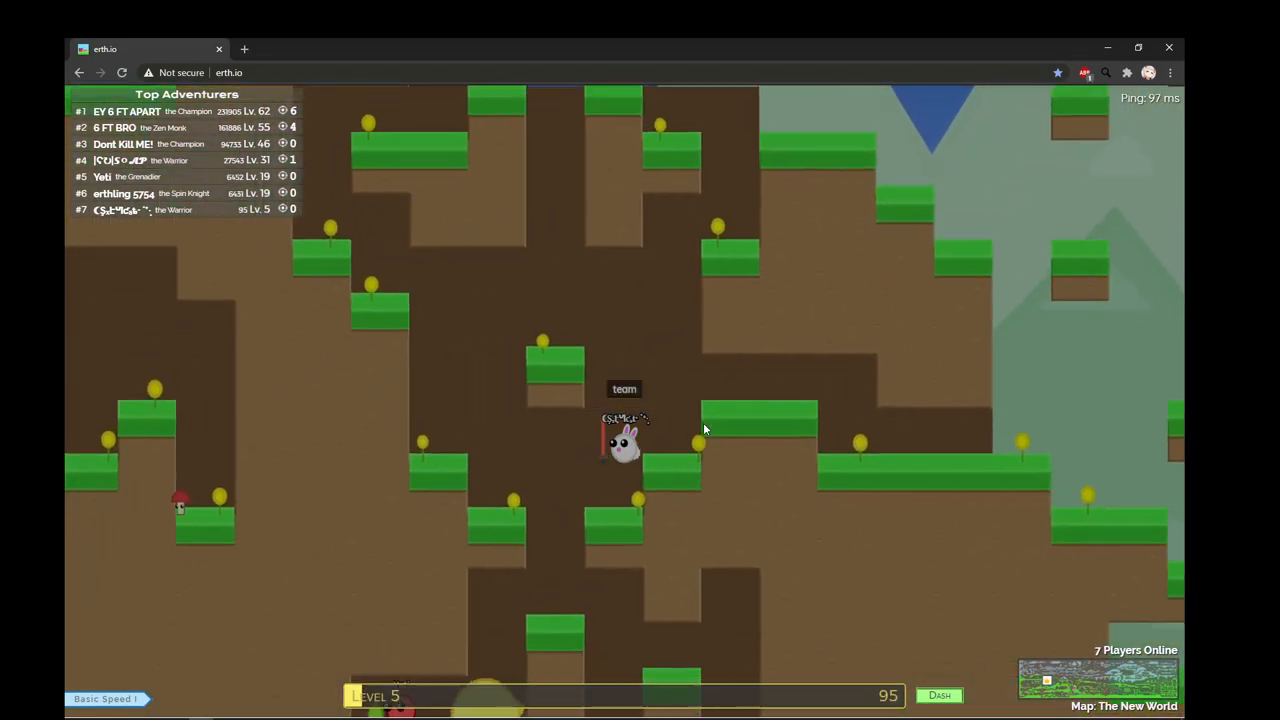
Step: Drop into the gap and climb rightward across the platforms as a ghost
key(Left)
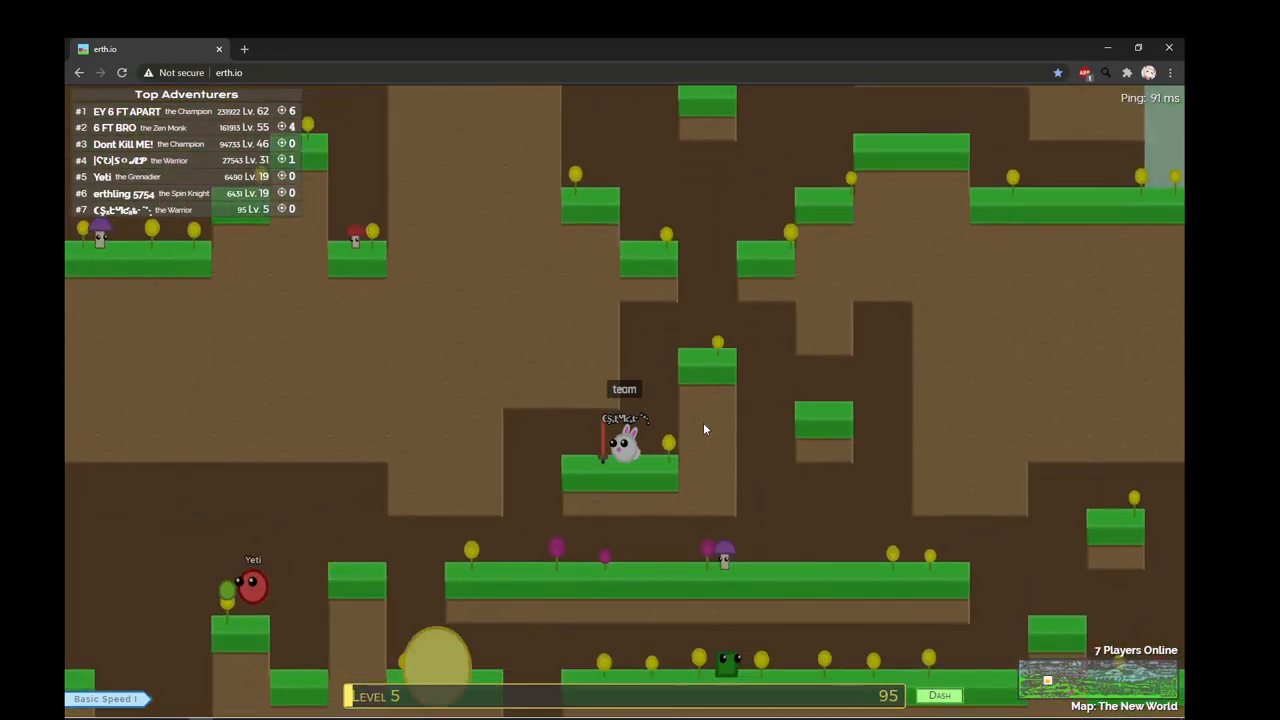
key(Up)
key(Right)
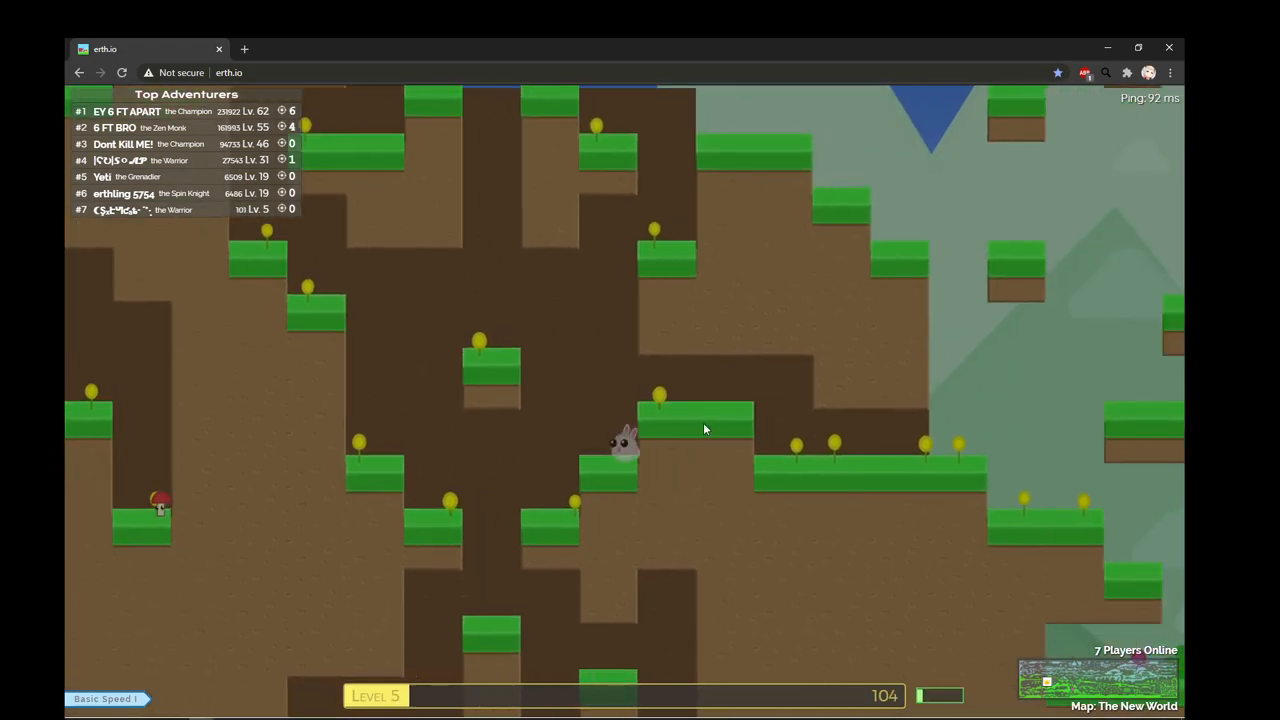
key(Left)
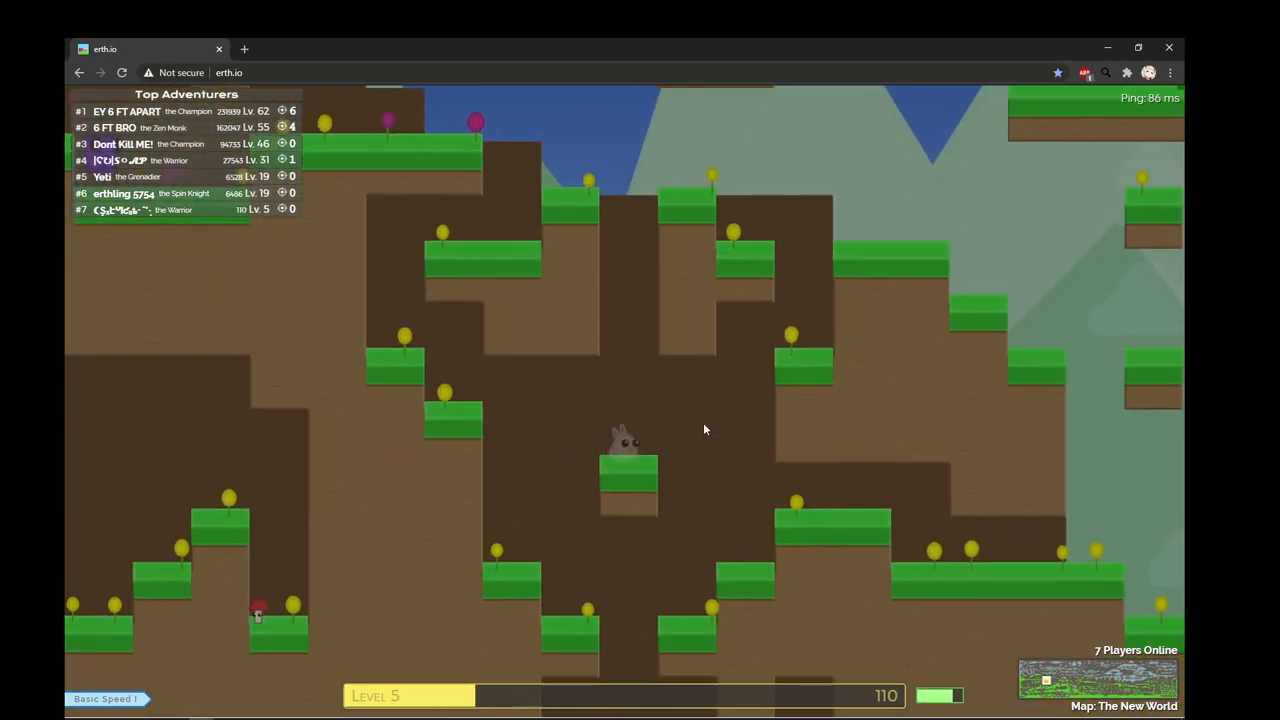
key(Right)
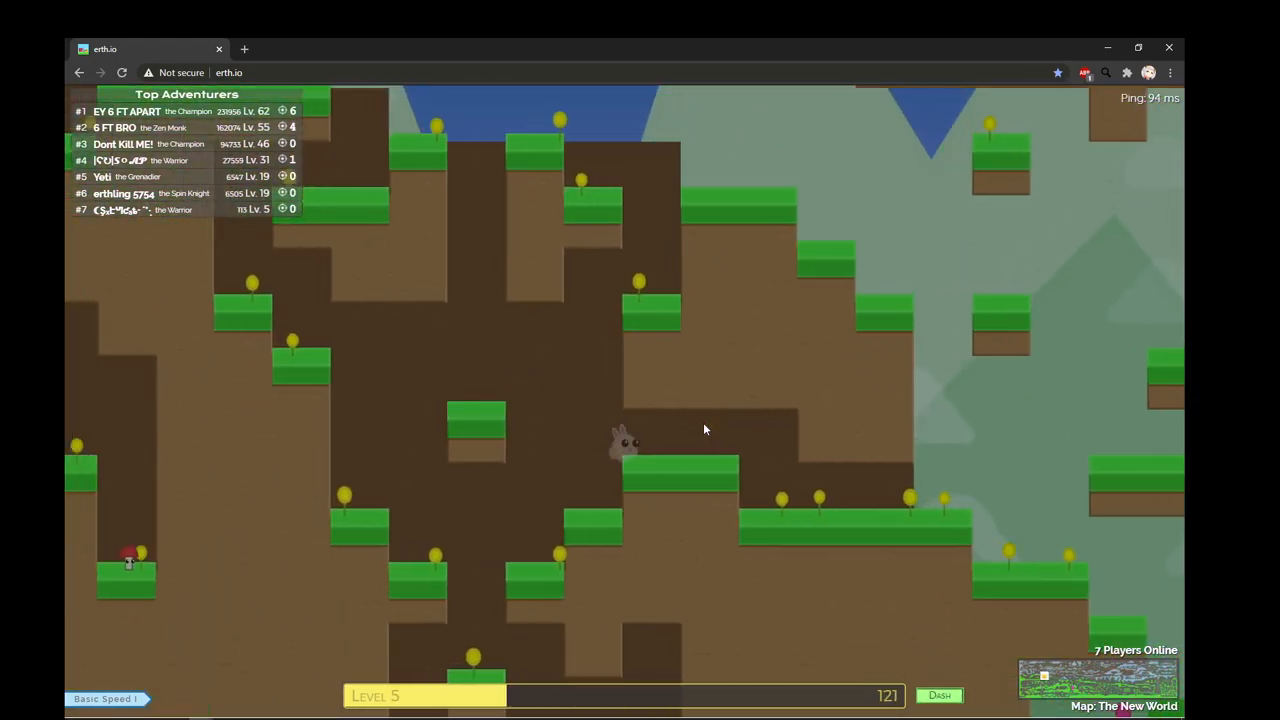
key(Right)
key(Up)
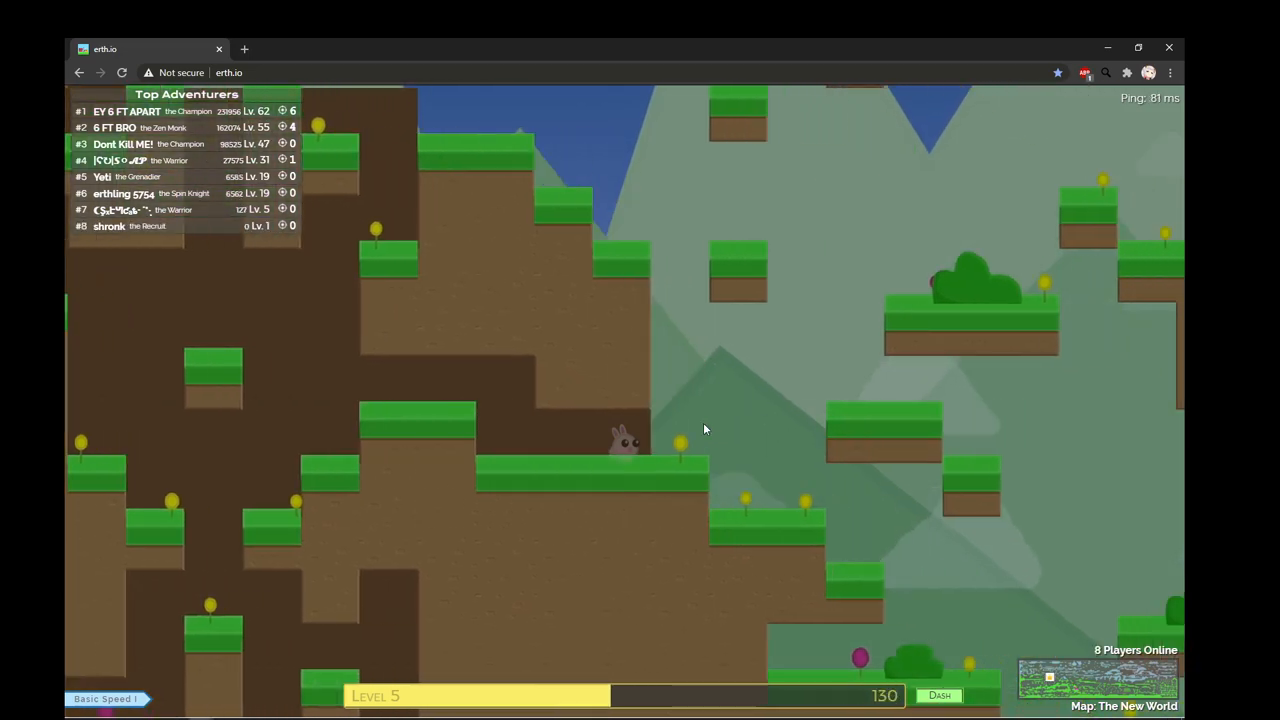
key(Right)
key(Up)
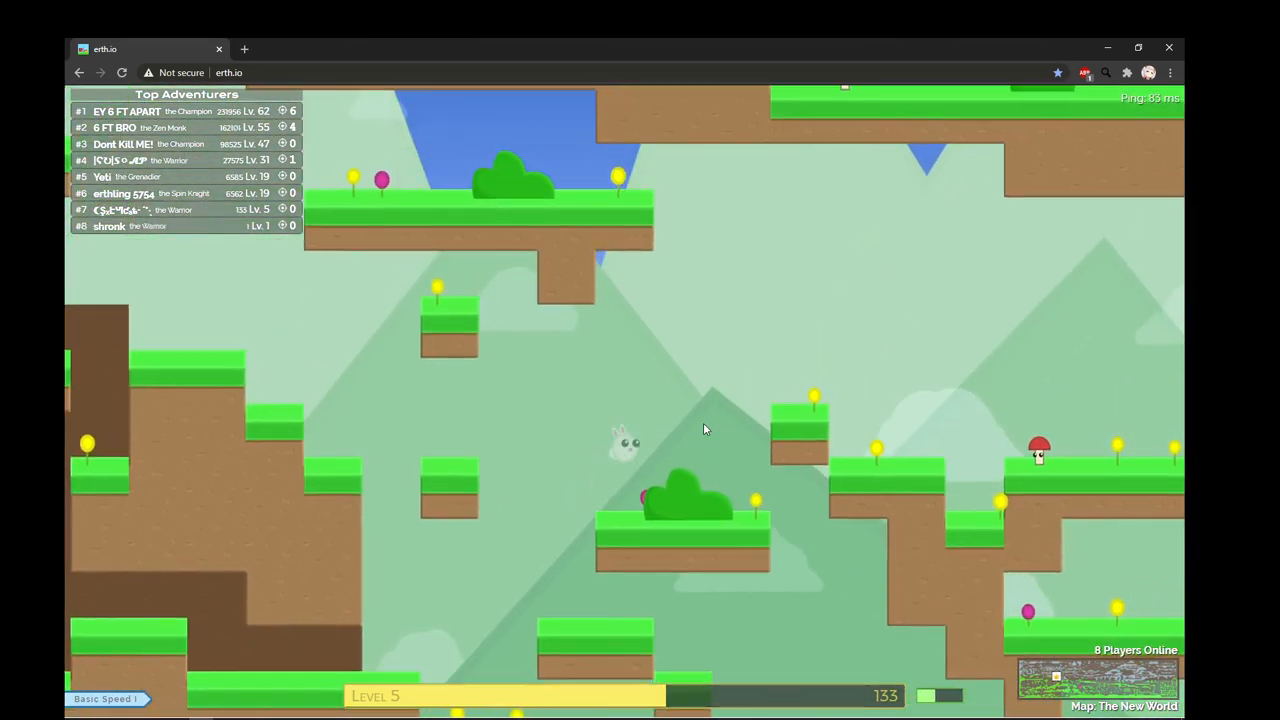
Step: Jump left and upward collecting points toward the other players
key(Left)
key(Up)
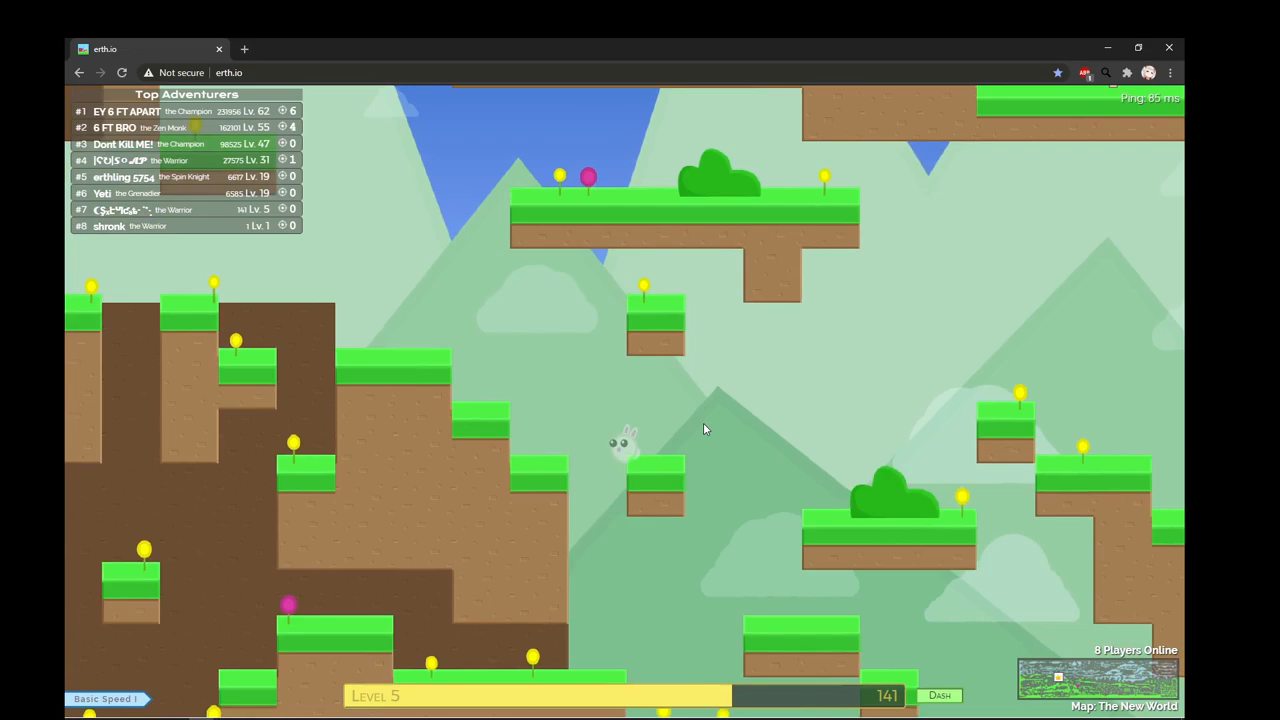
key(Left)
key(Up)
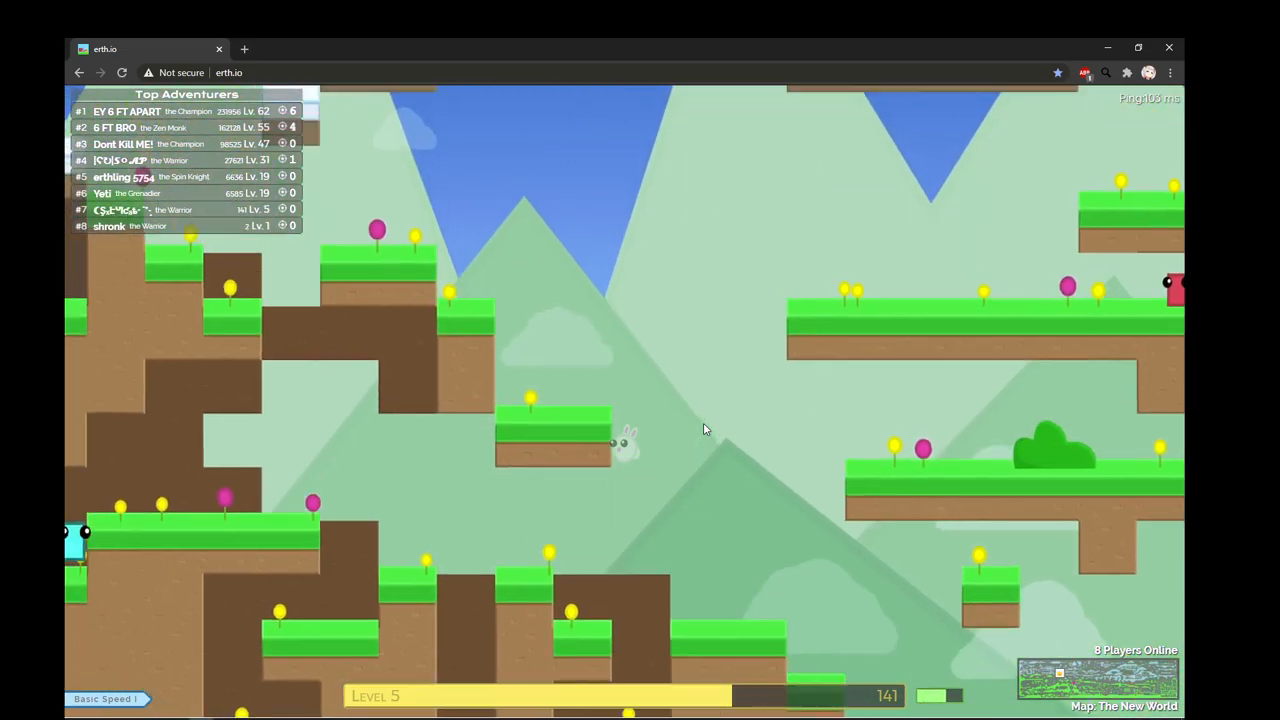
key(Up)
key(Left)
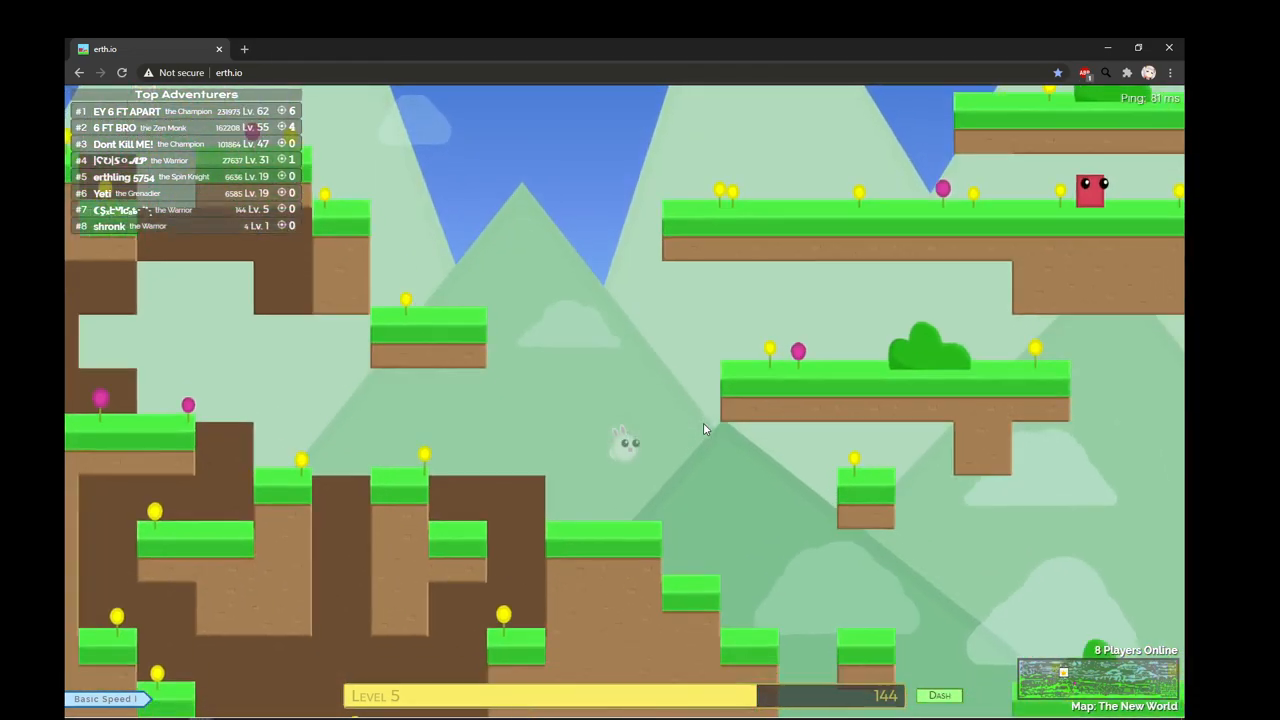
key(Up)
key(Left)
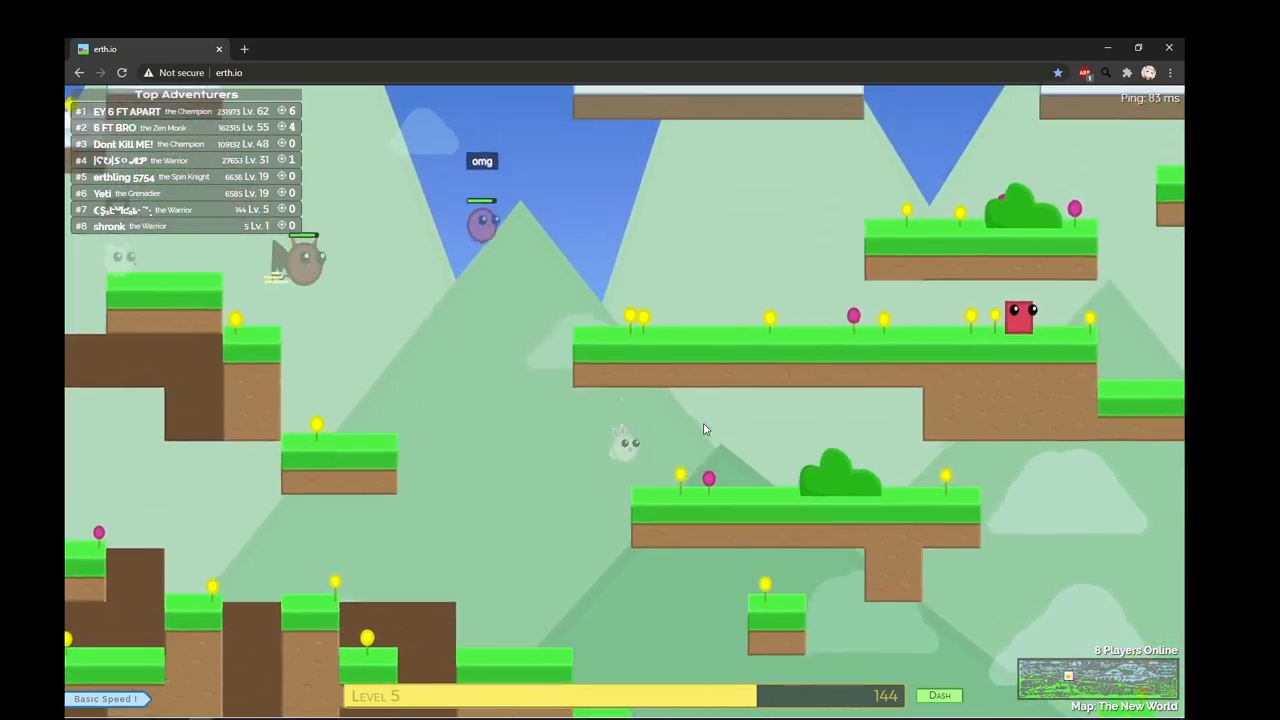
Step: Collect more points and jump up to the top-right platform, reaching 155 experience
key(Up)
key(Right)
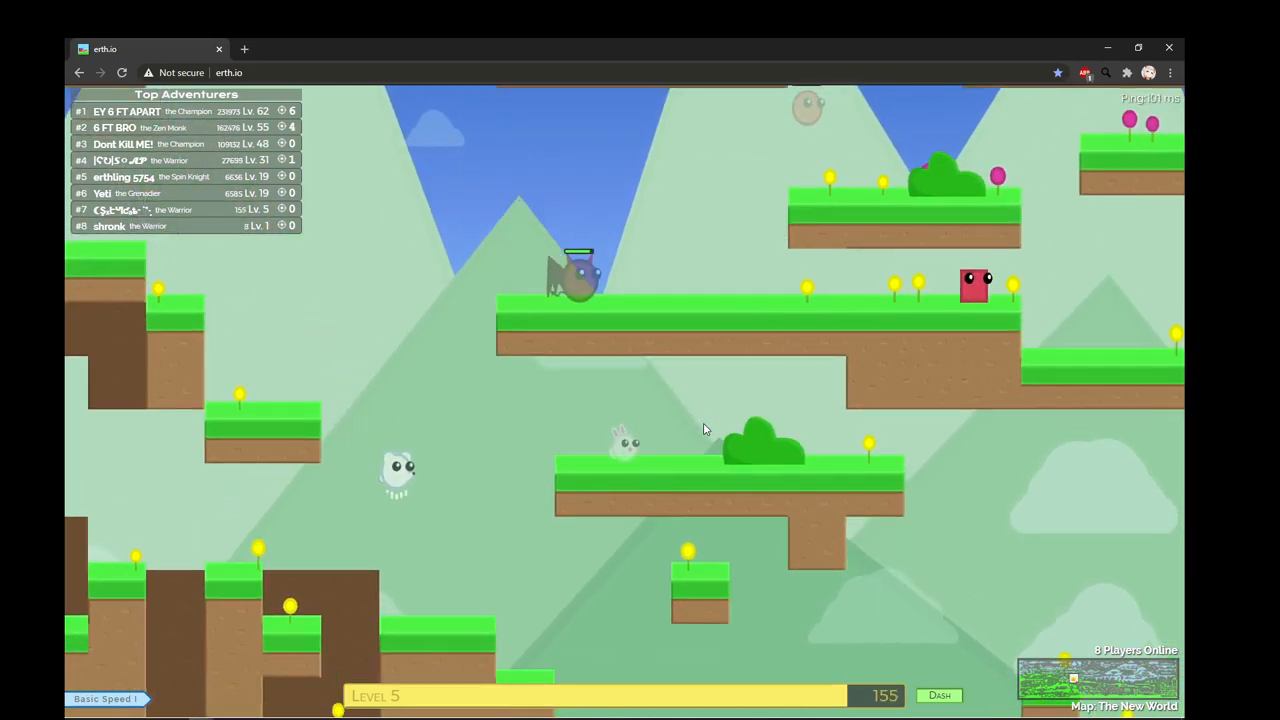
key(Up)
key(Right)
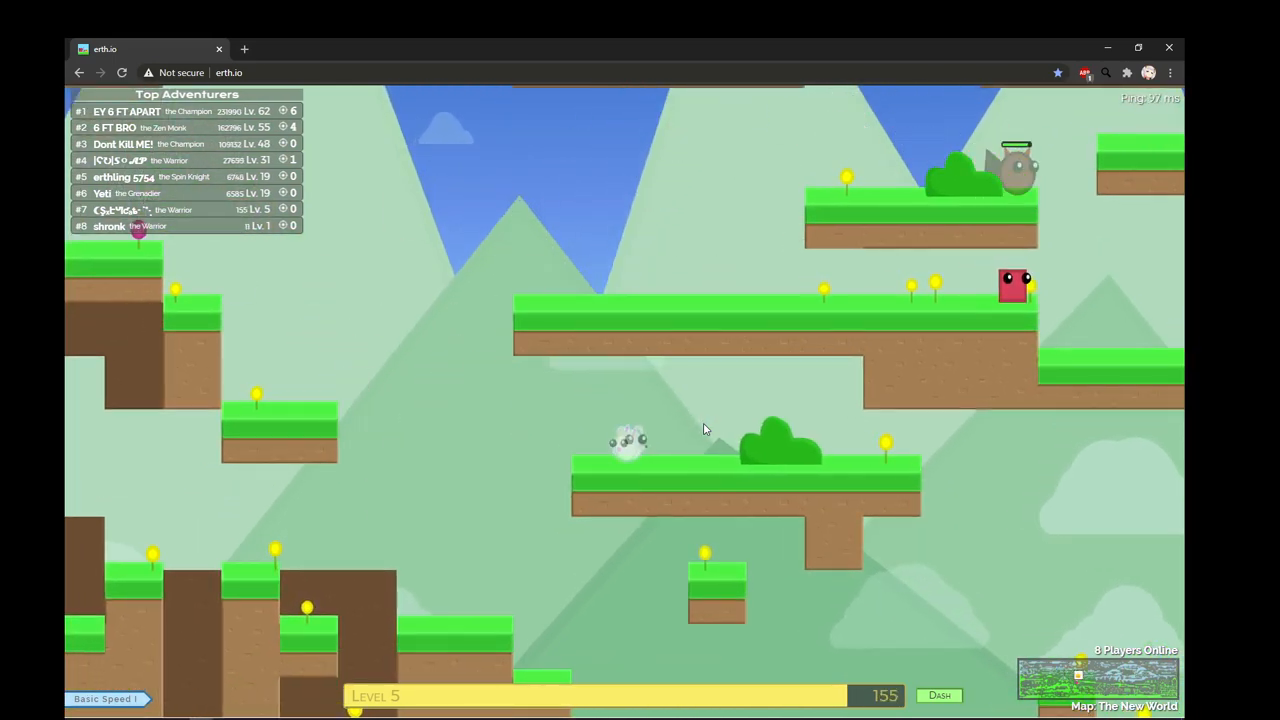
key(Up)
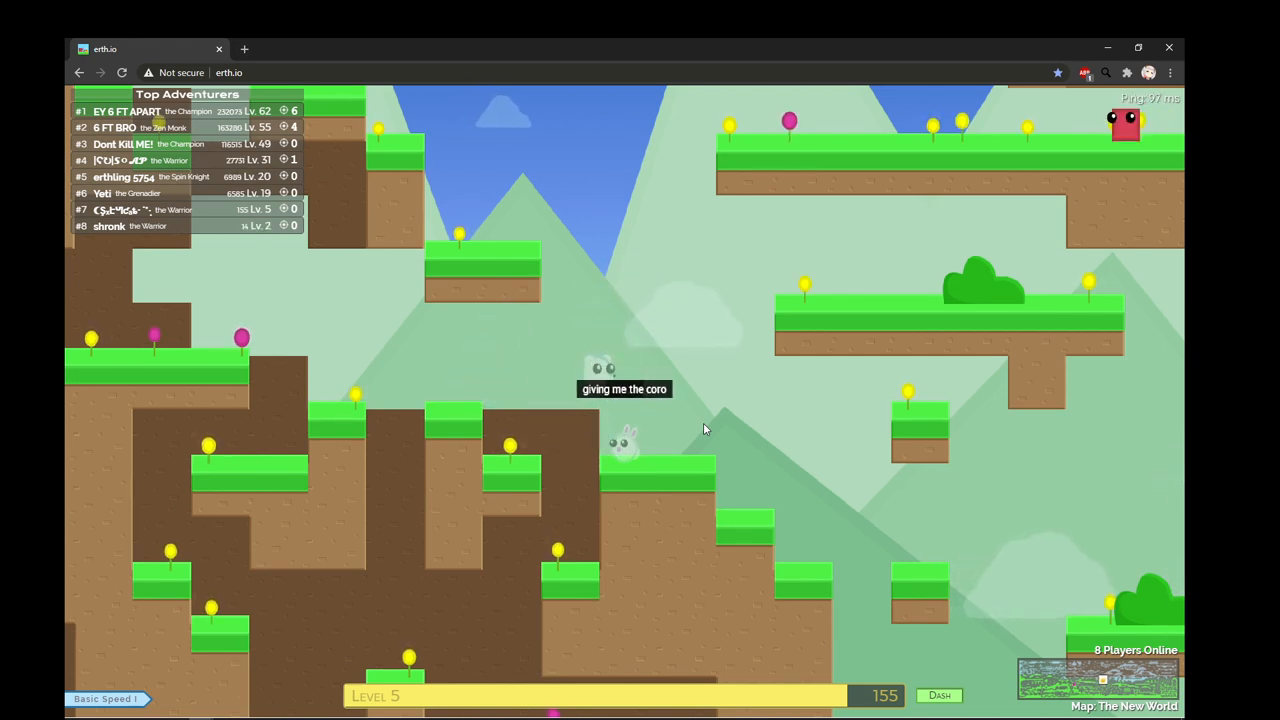
Step: Move up beside the other player and freeze the bunny in place with P
key(Right)
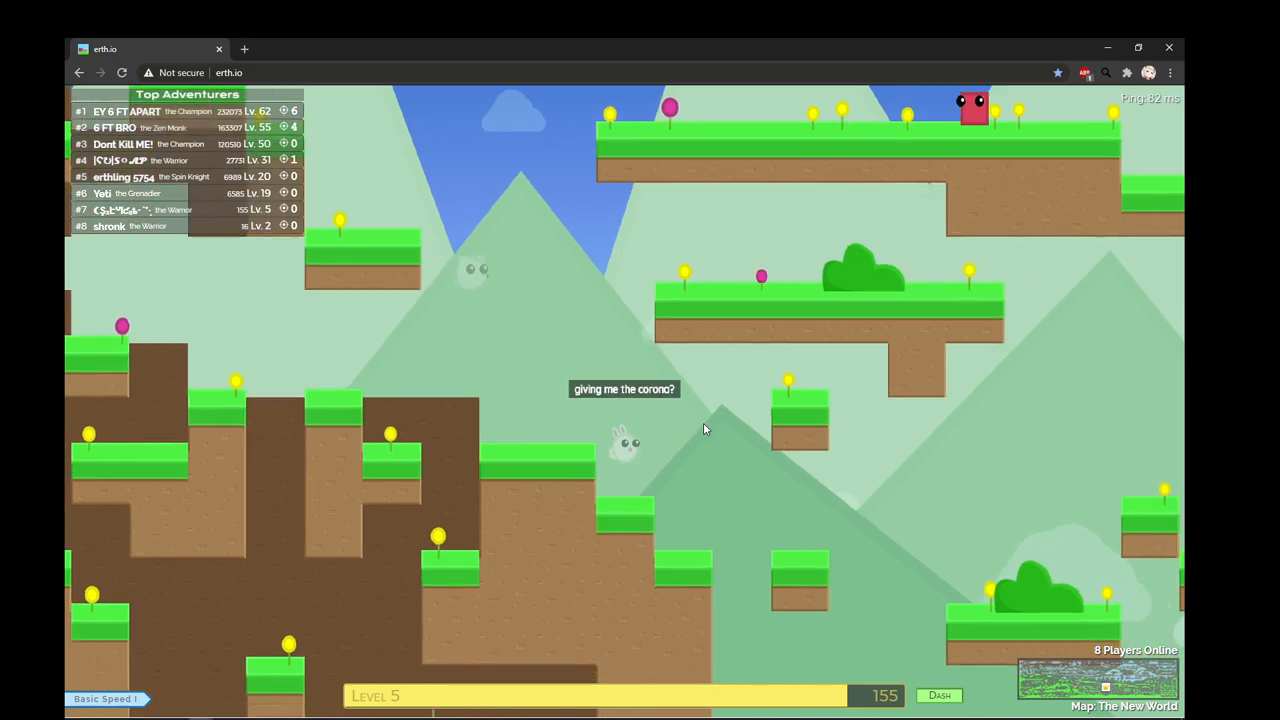
key(Left)
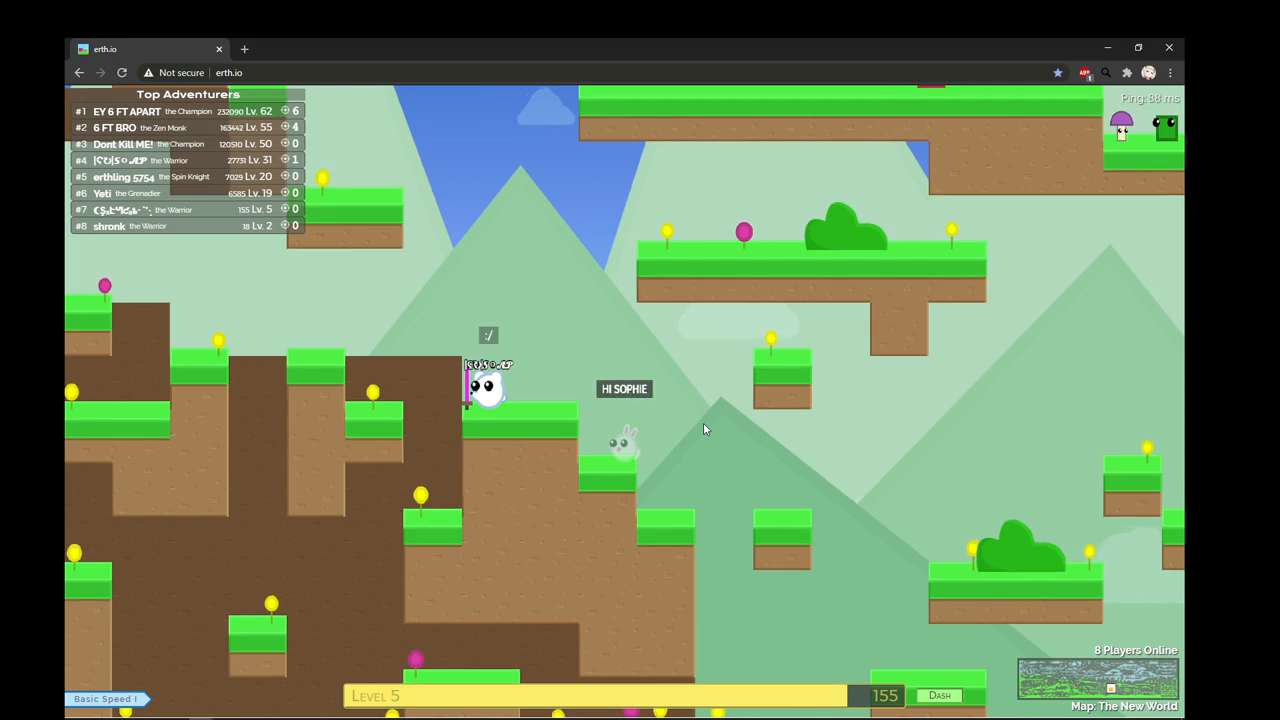
key(p)
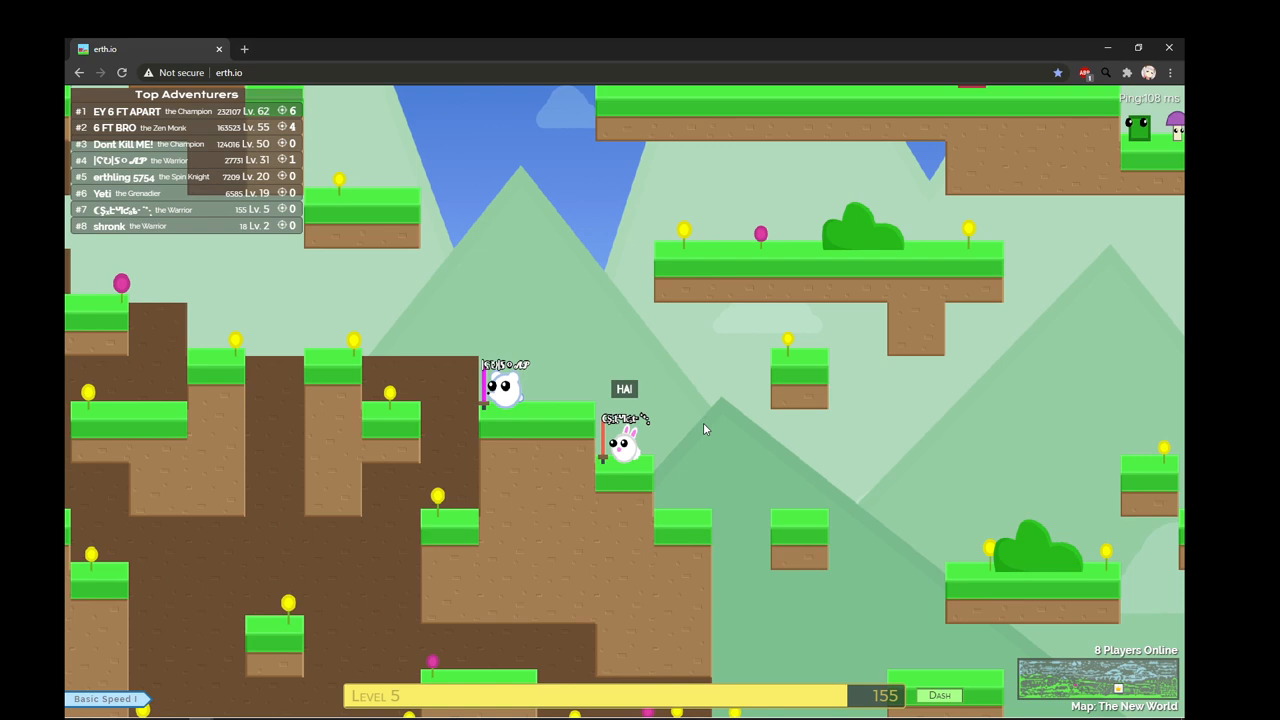
key(p)
key(p)
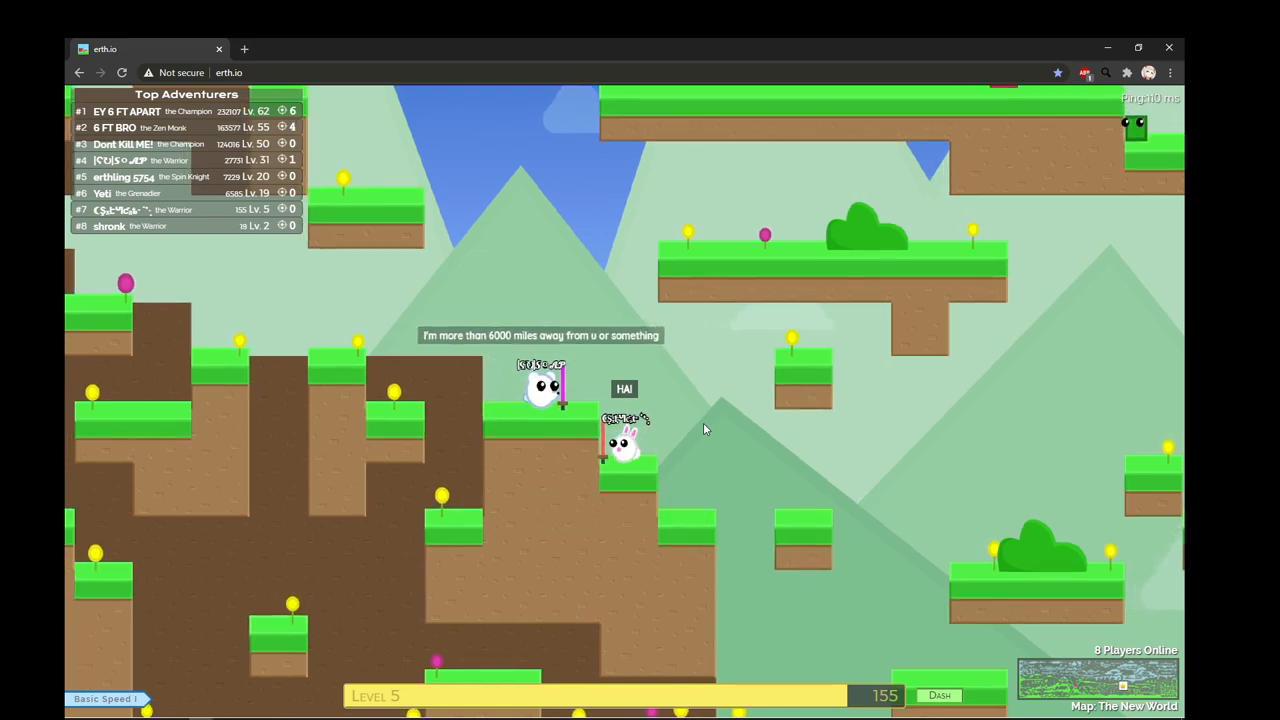
Step: Shuffle slightly, refreeze and turn the bunny to face right while chatting
key(a)
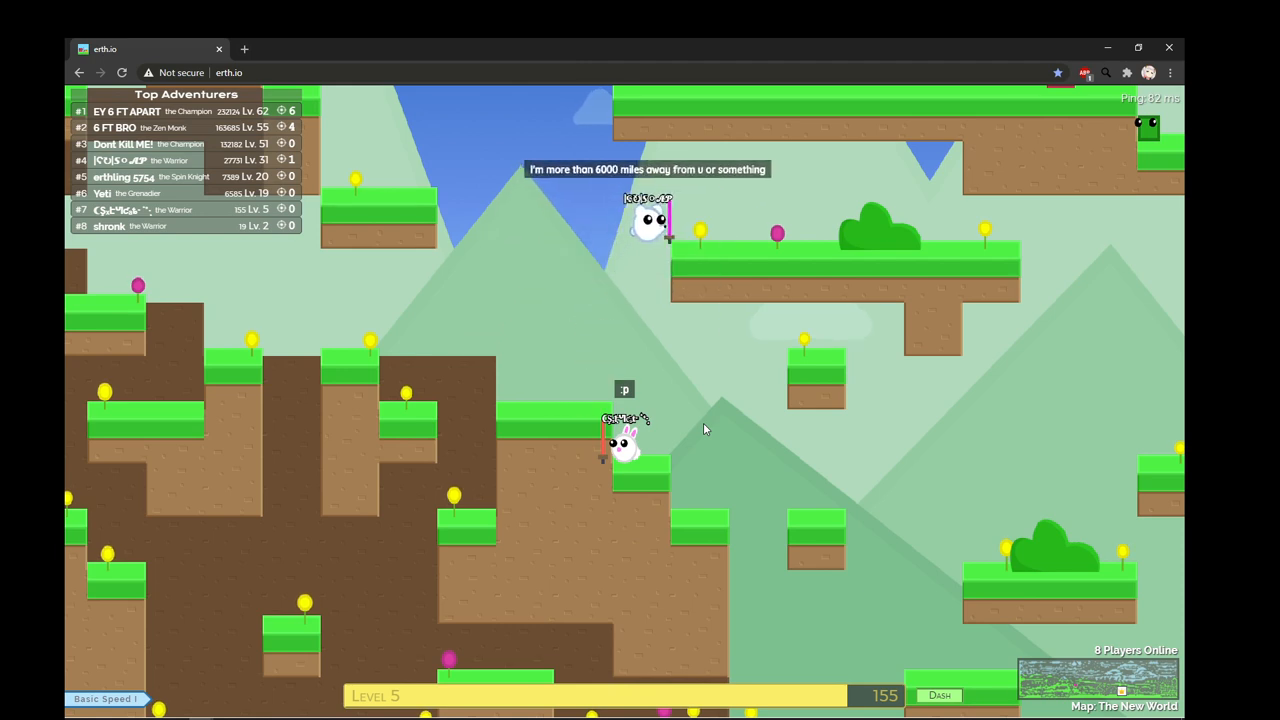
key(p)
key(p)
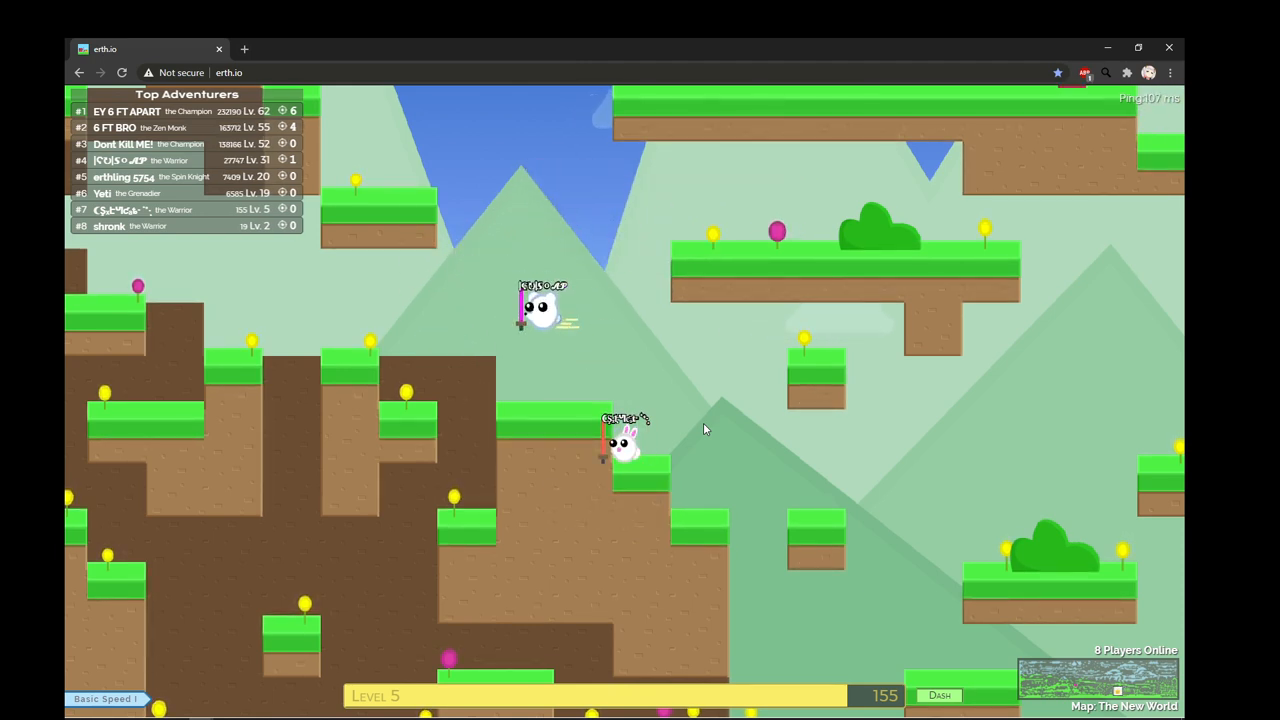
key(Right)
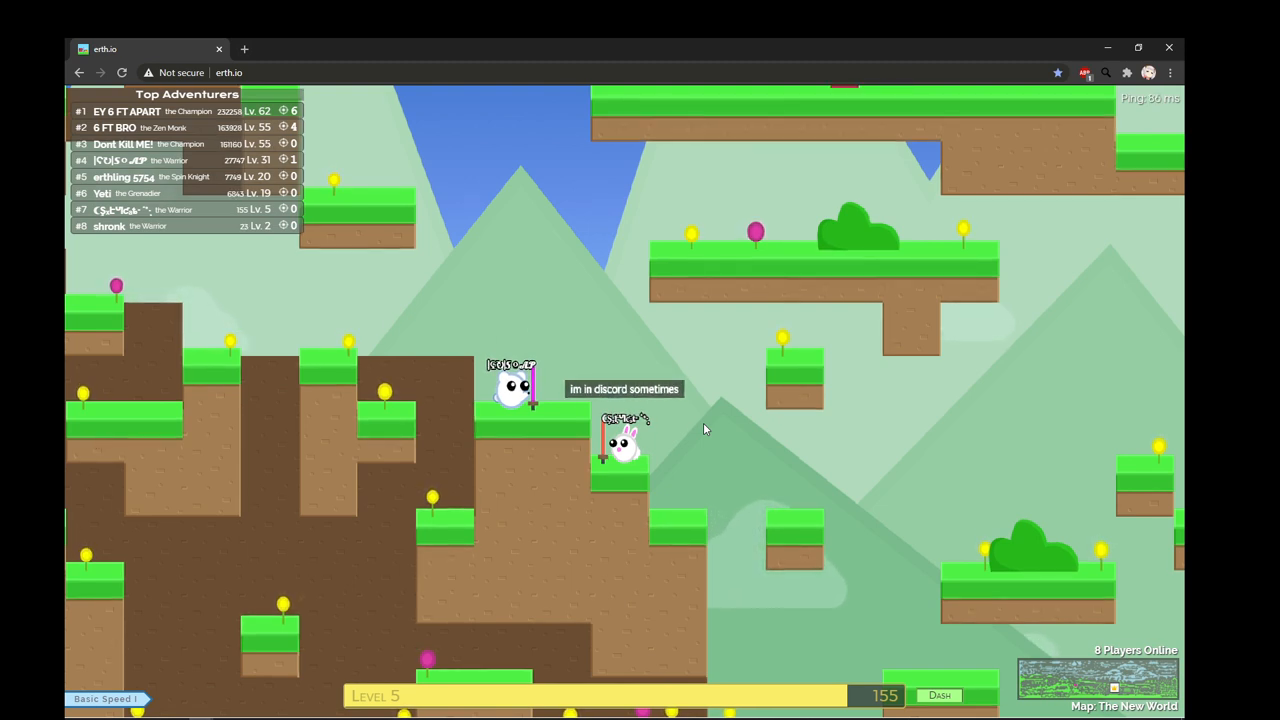
key(Right)
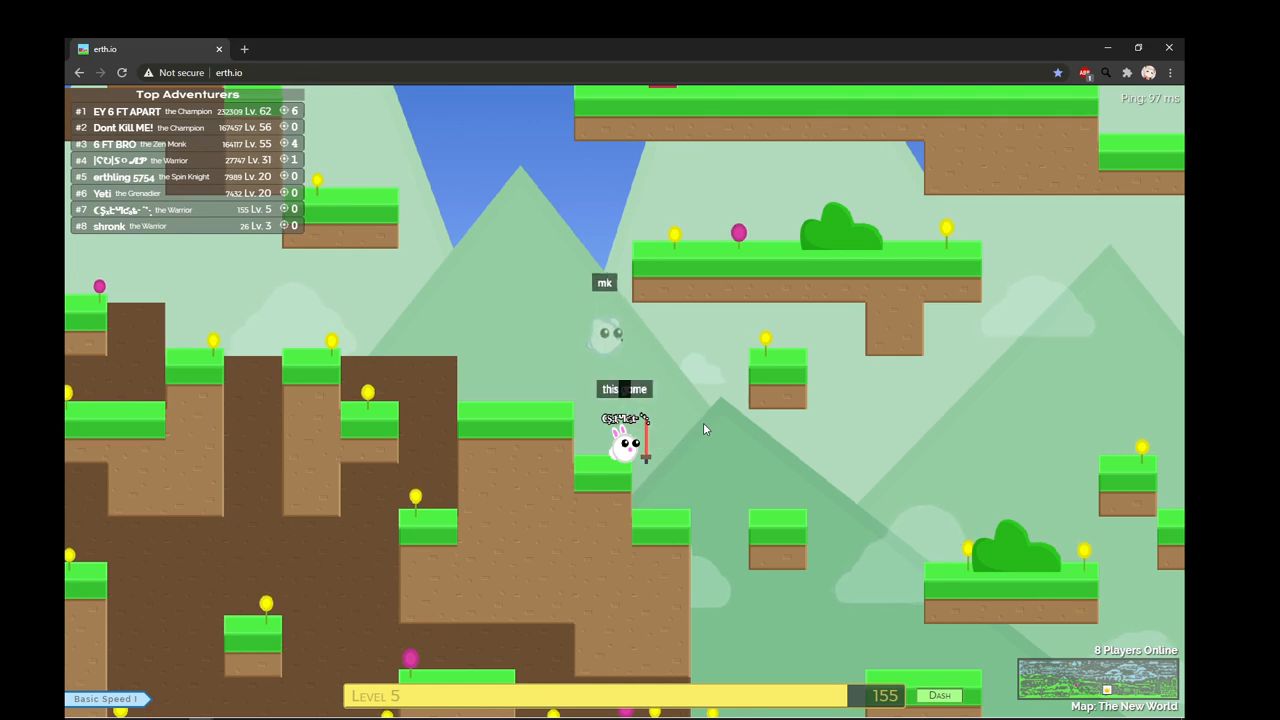
text(ts more a t)
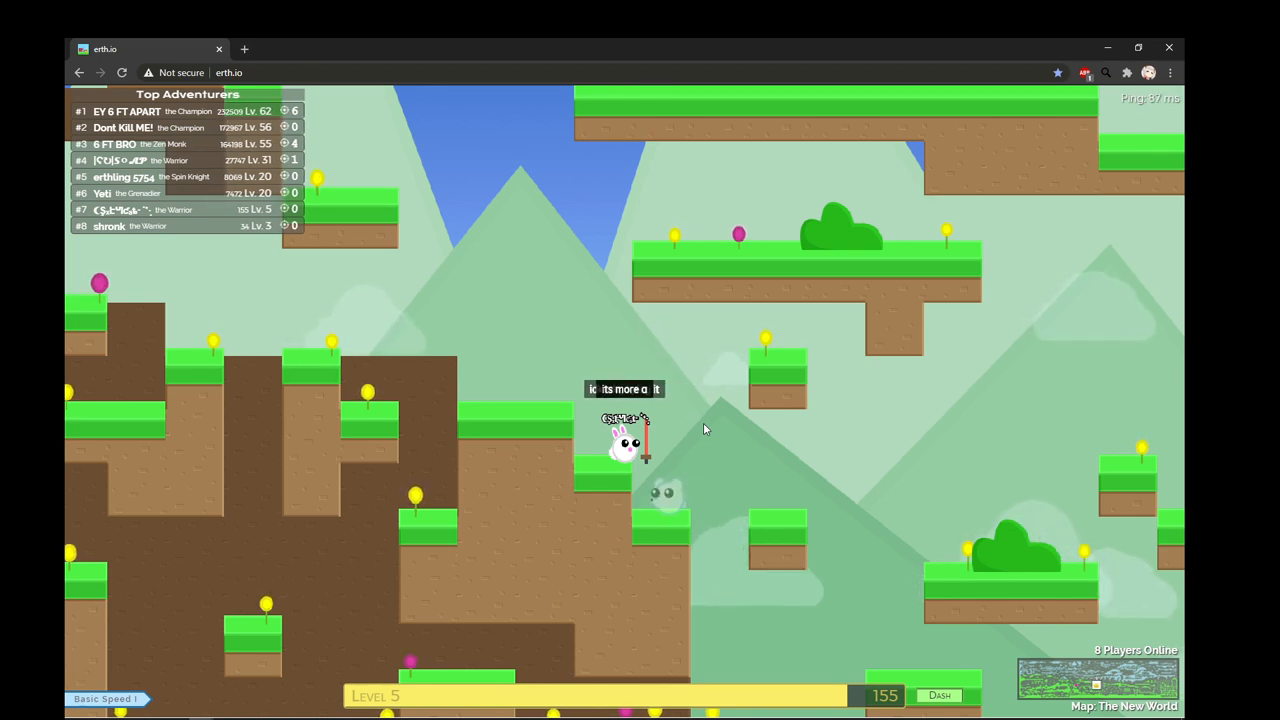
text(of a lifestayle)
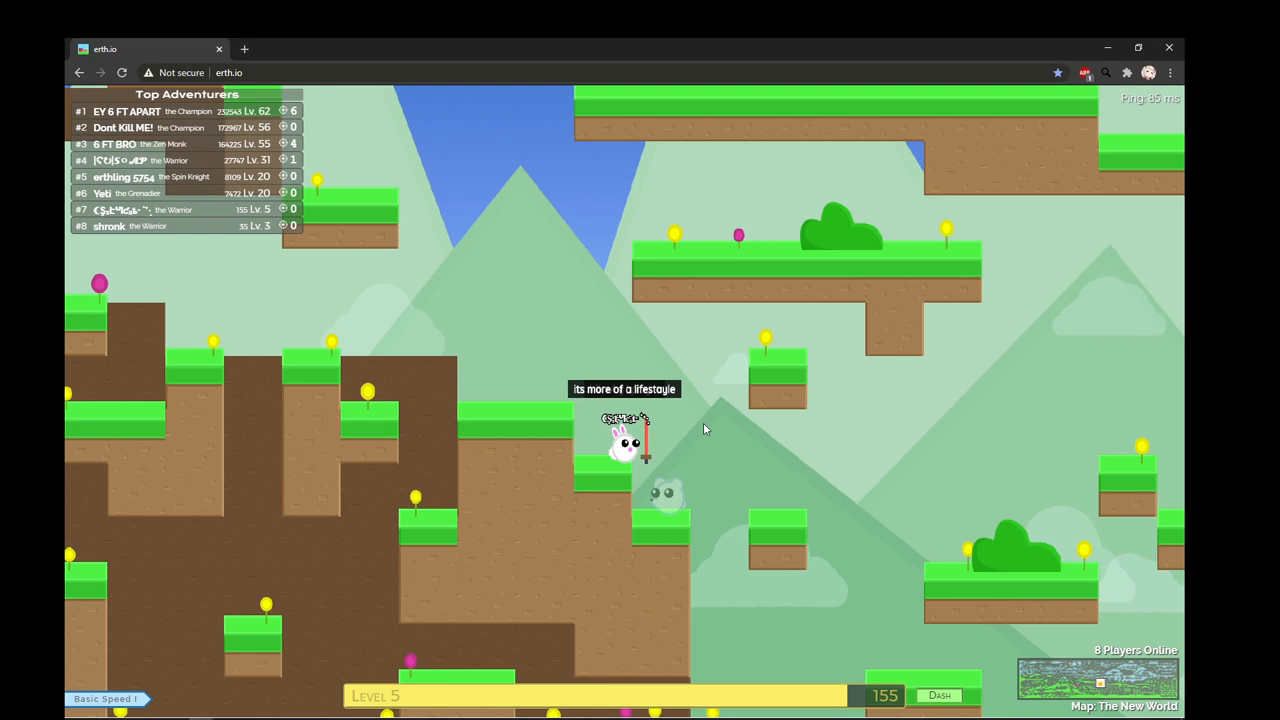
Step: Fix and send 'its more of a lifestayle', then post 'SHOTS FIRED ON ROCCOCO'
key(shift+Left)
key(shift+Left)
key(shift+Left)
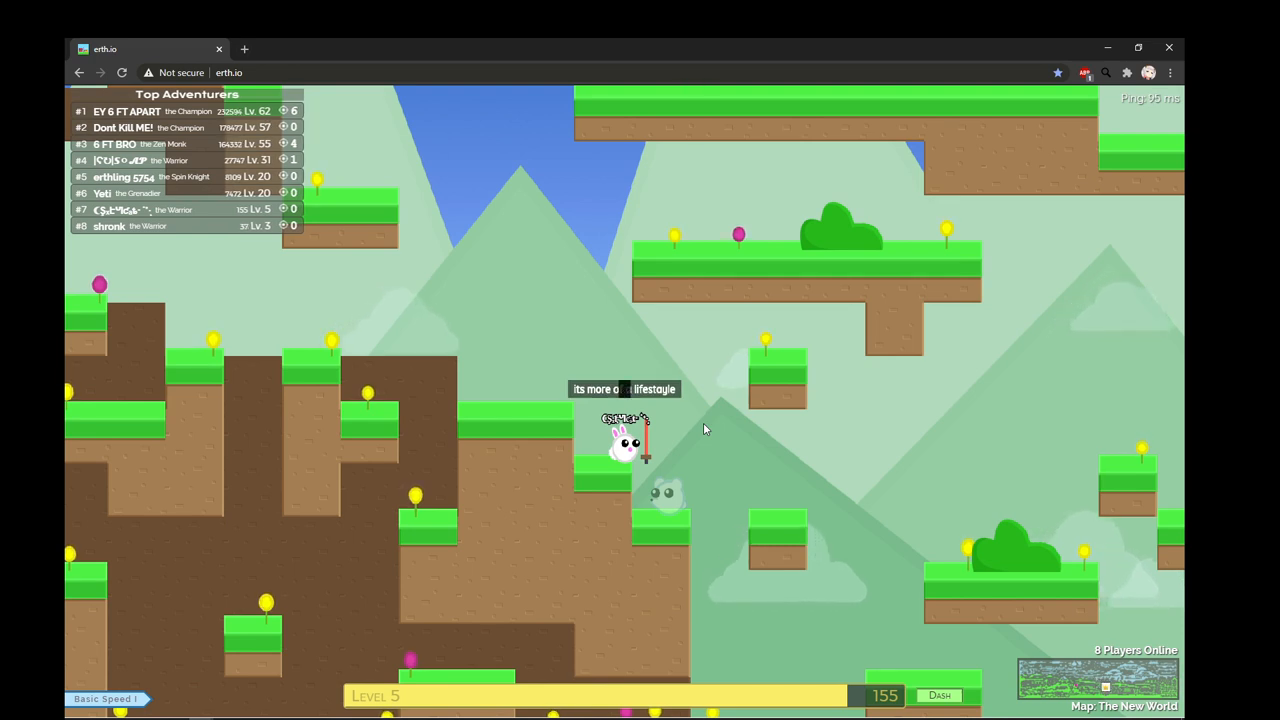
key(Return)
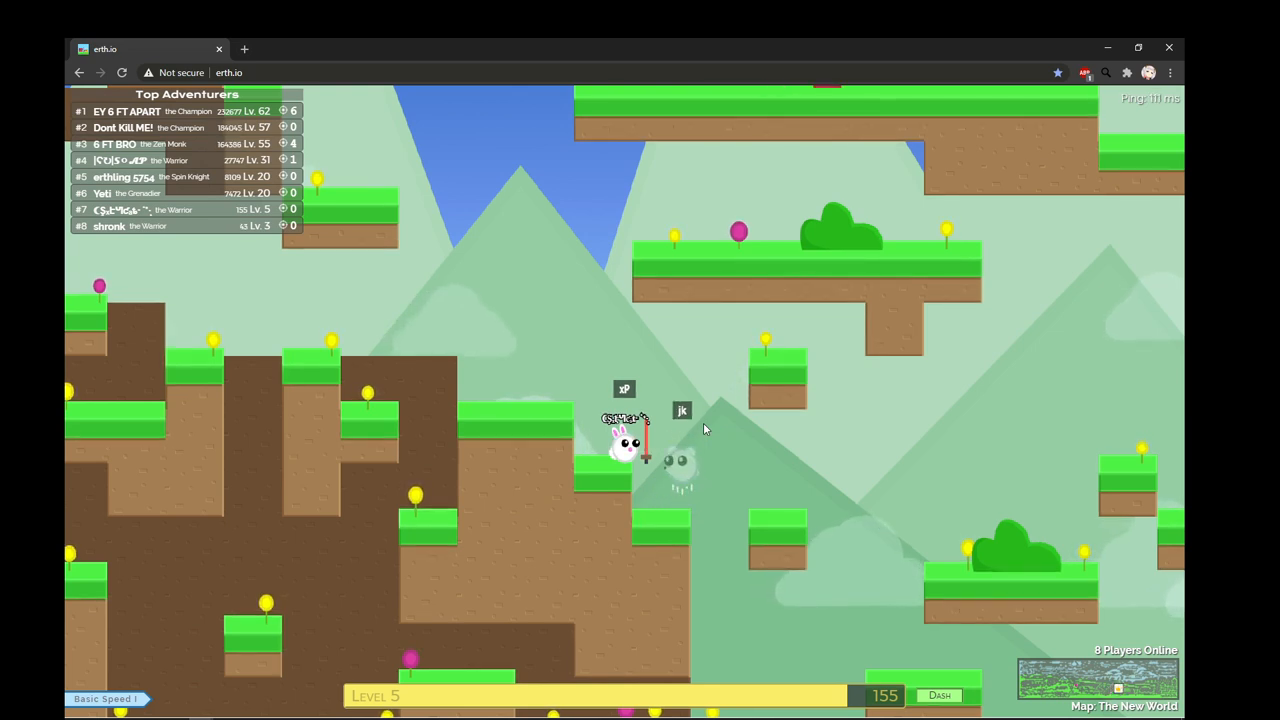
key(Return)
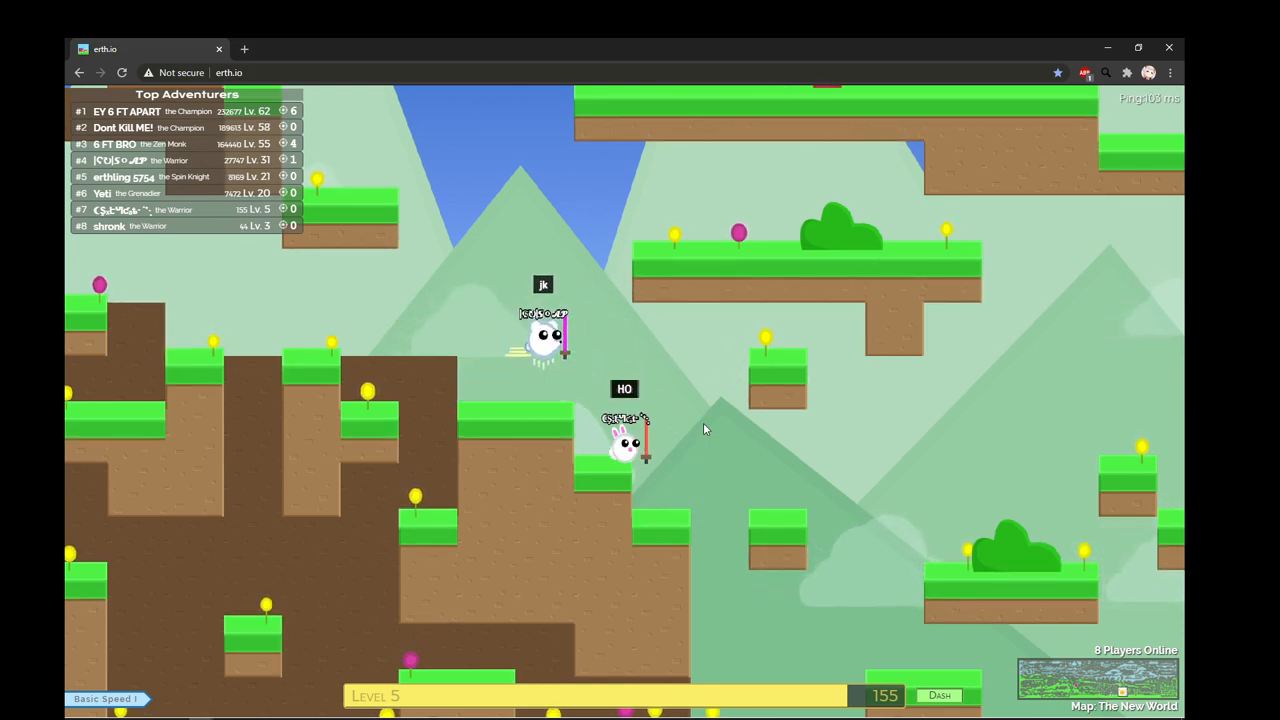
text(SHOTS FIRED)
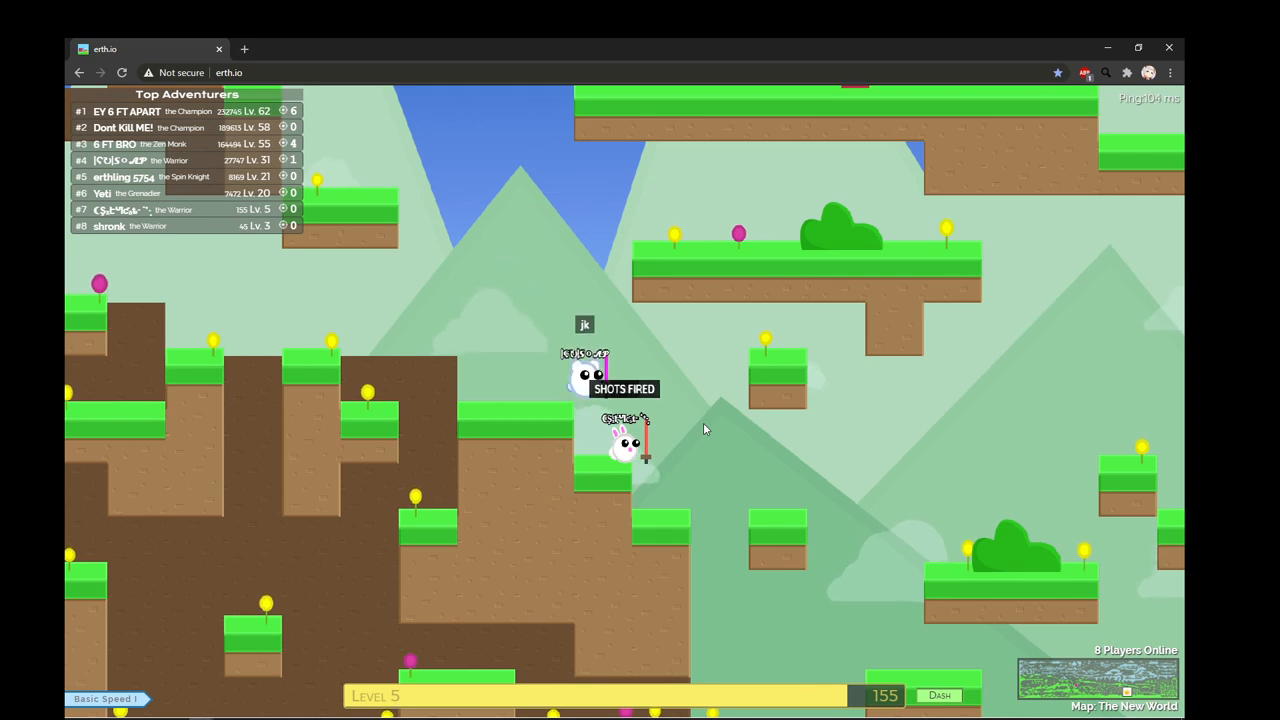
text( ON ROCCOCO)
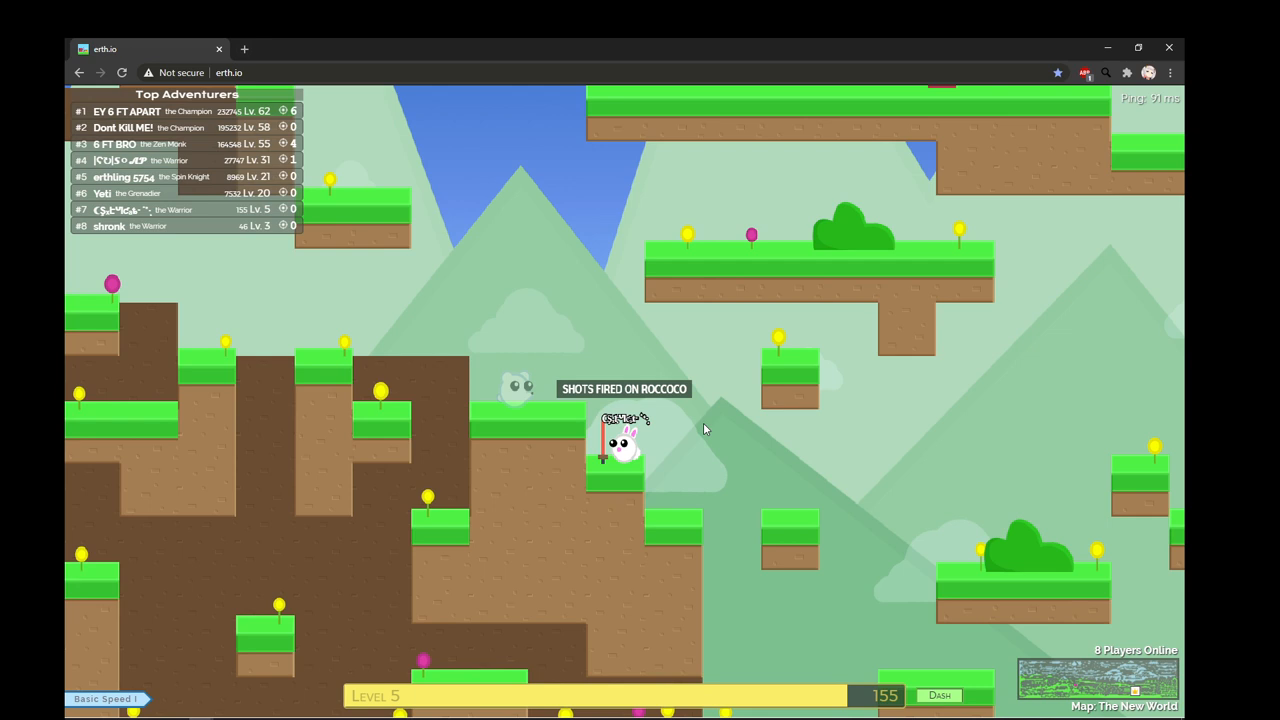
text(pp)
Step: Unfreeze and duel the other player until the bunny is defeated and becomes a ghost
key(Right)
key(Left)
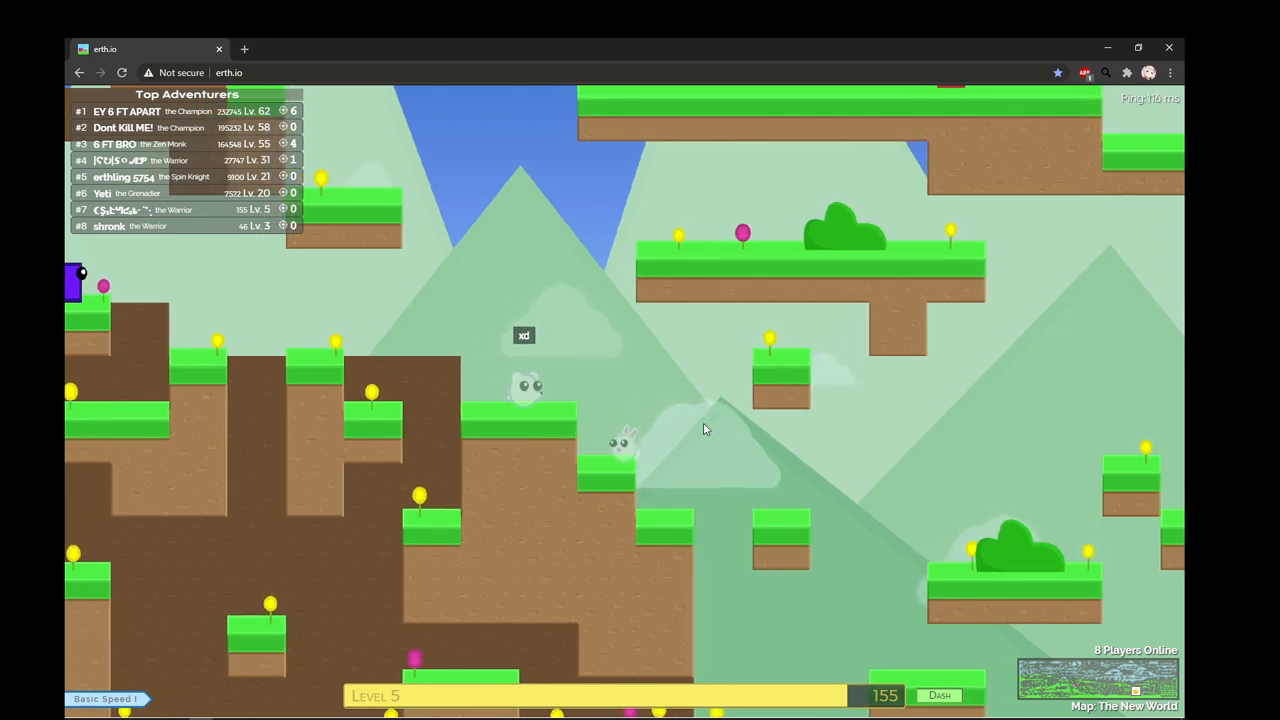
key(Right)
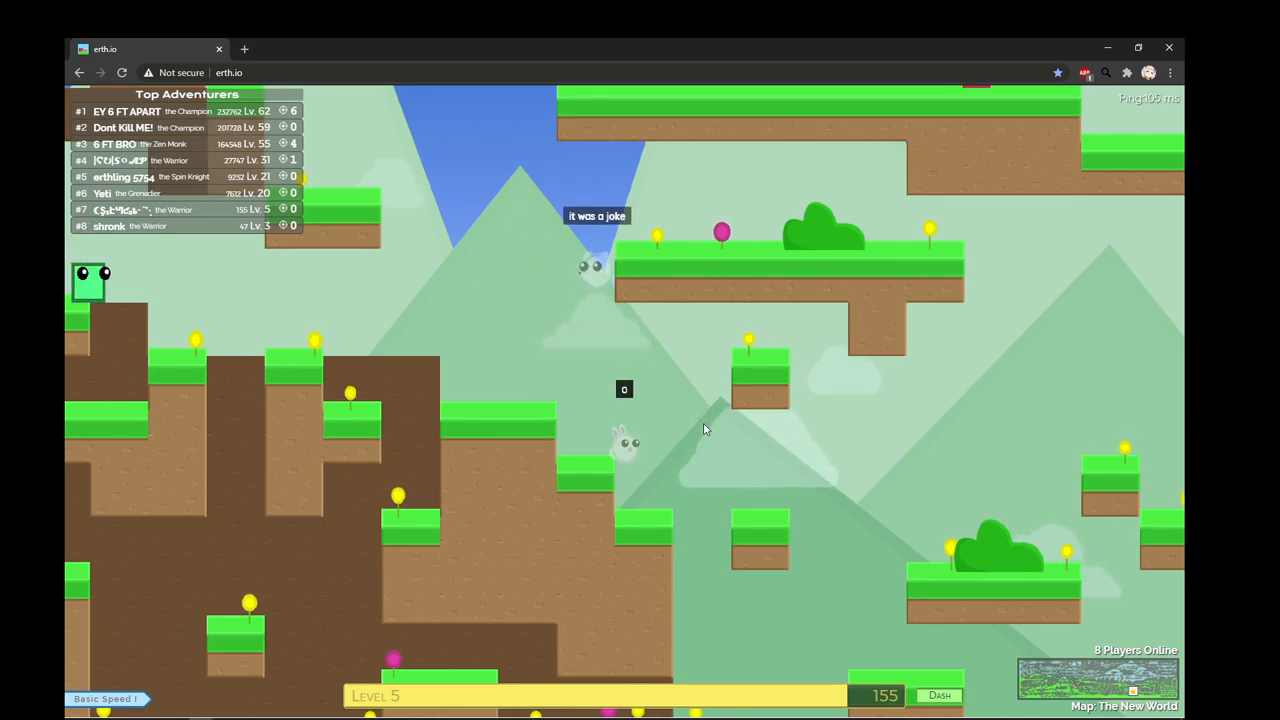
text(oooooooooooooo)
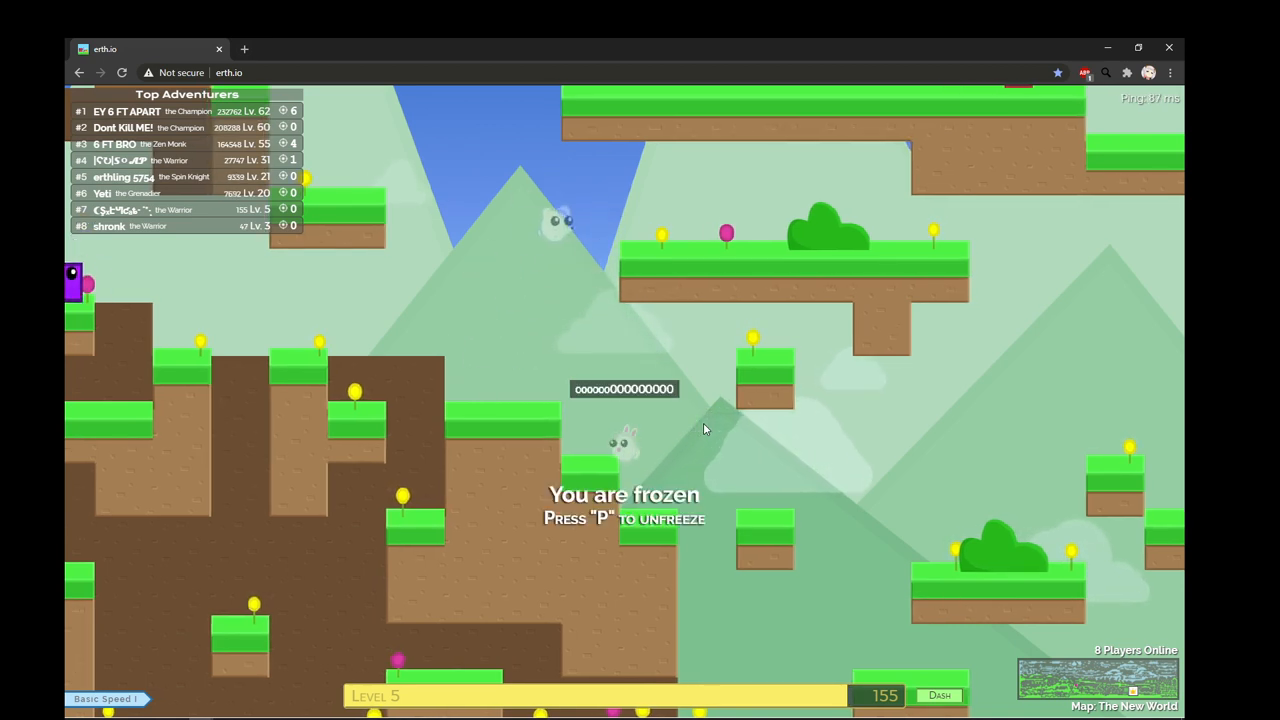
Step: Clear the long o message, send 'jk' and continue with the next chat lines
key(Return)
text(jk)
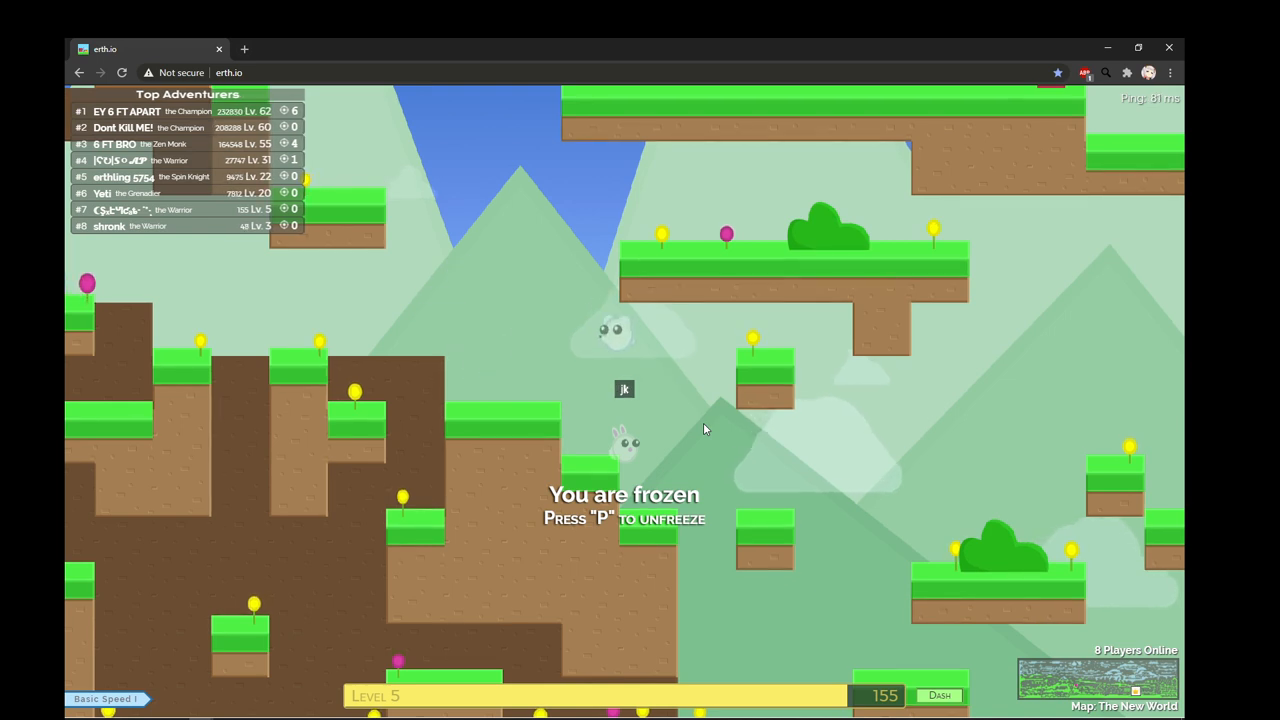
key(Return)
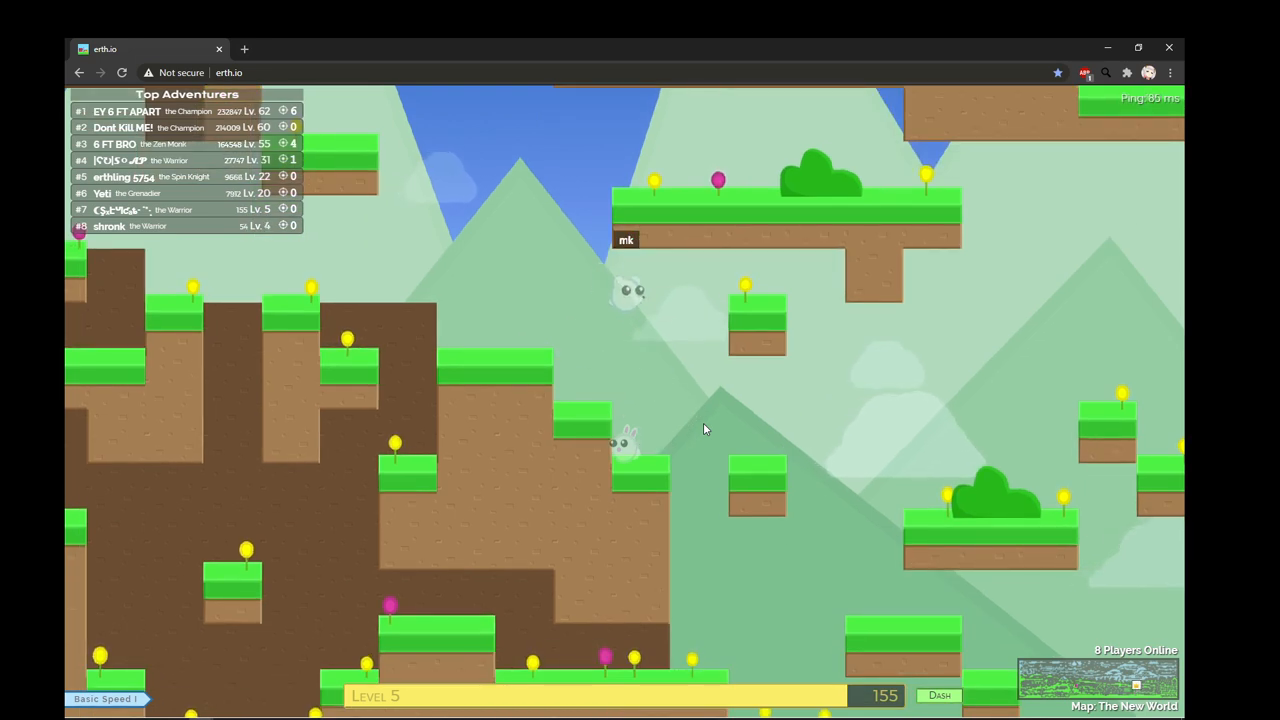
text(their)
key(Return)
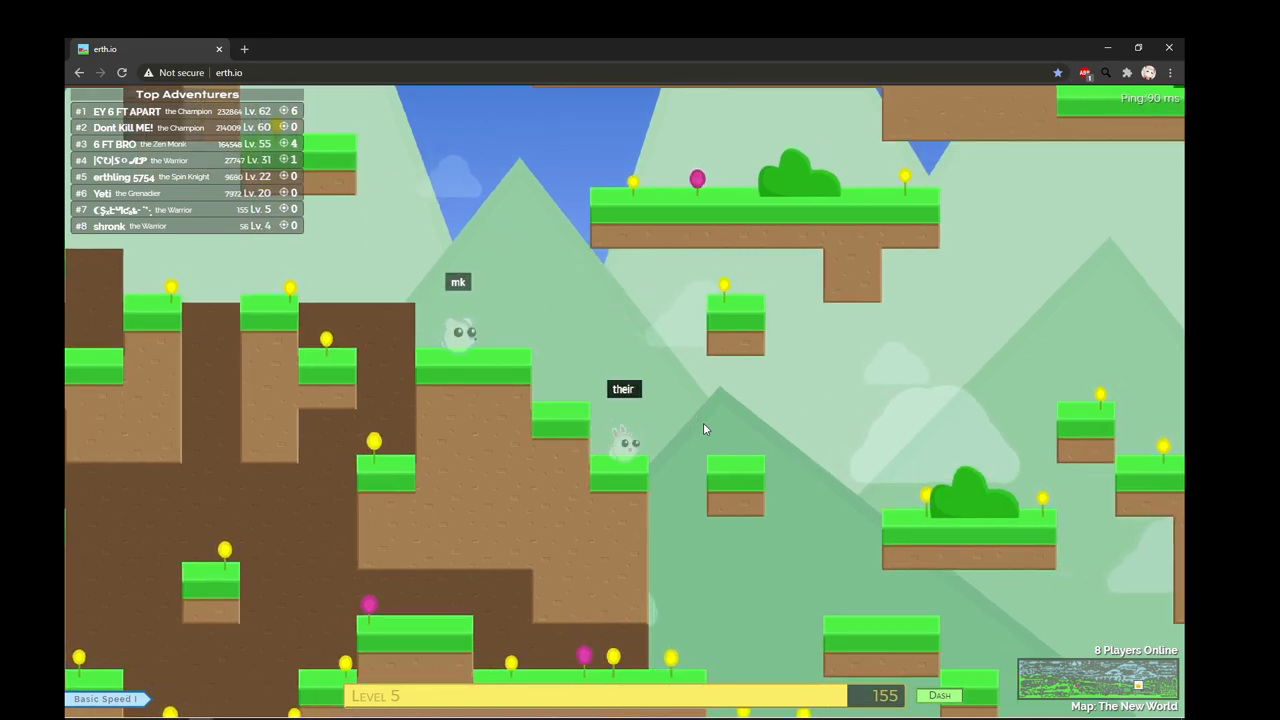
text(name)
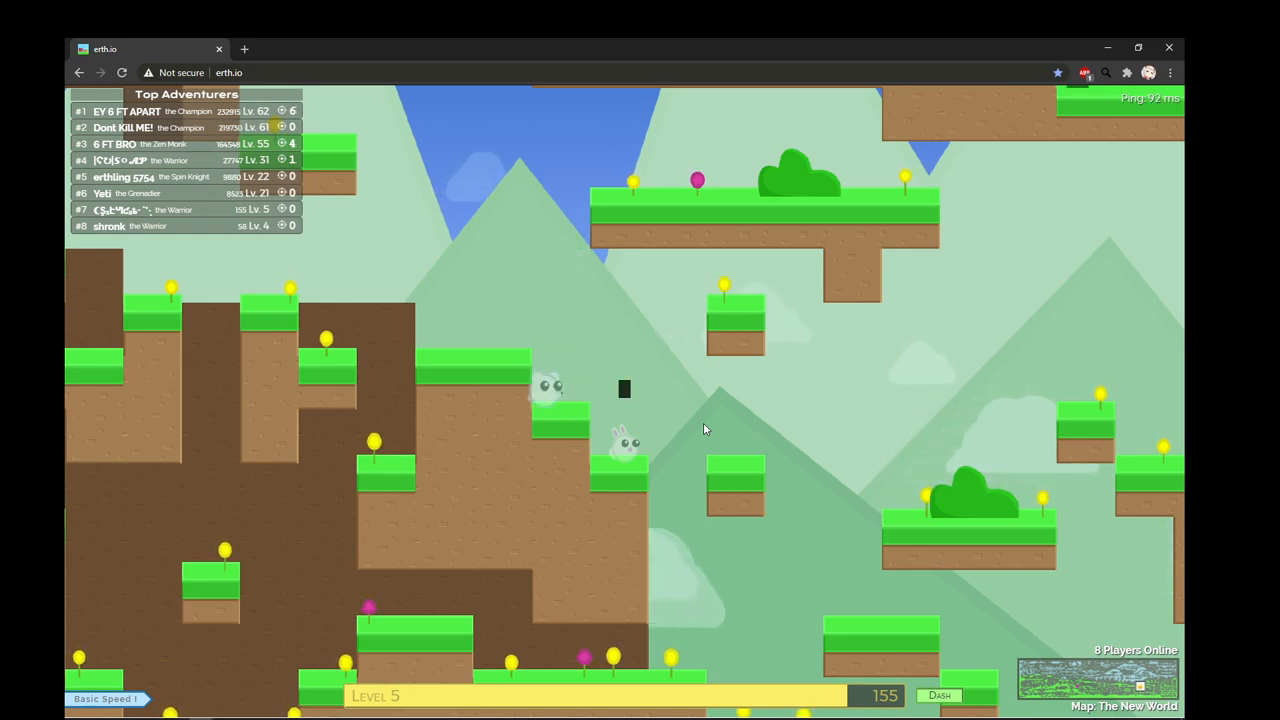
text(part)
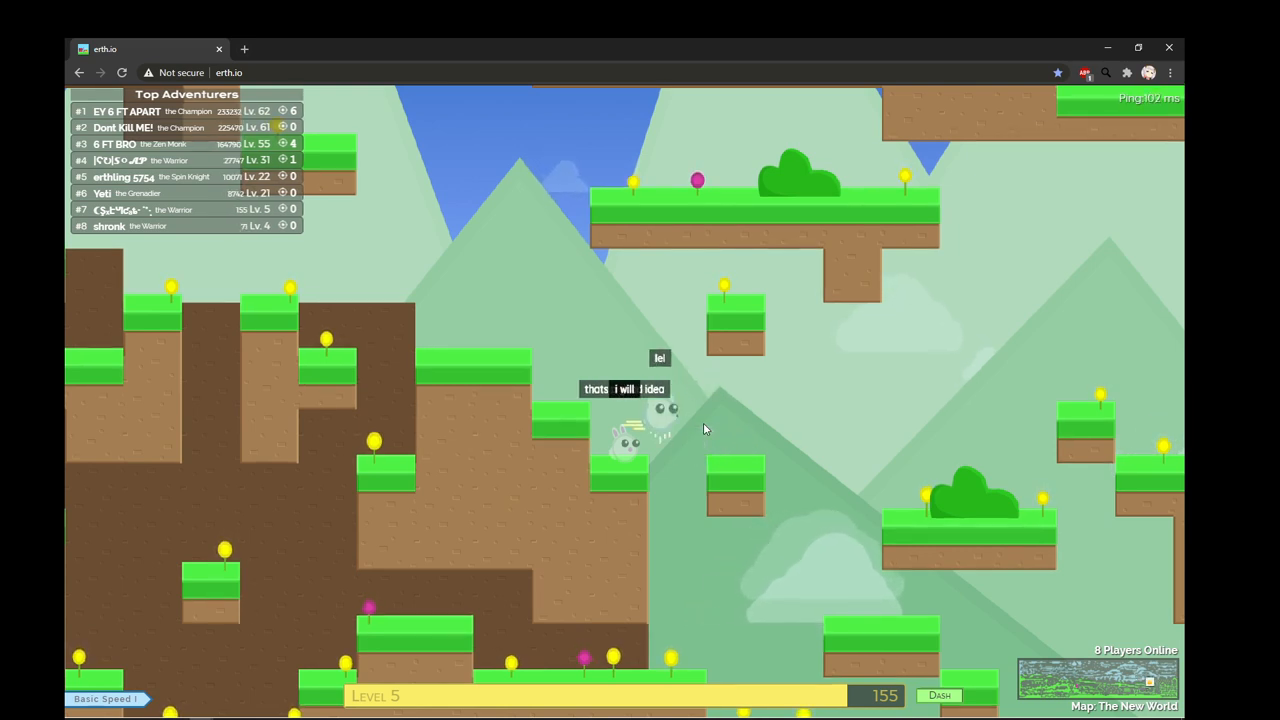
text(e)
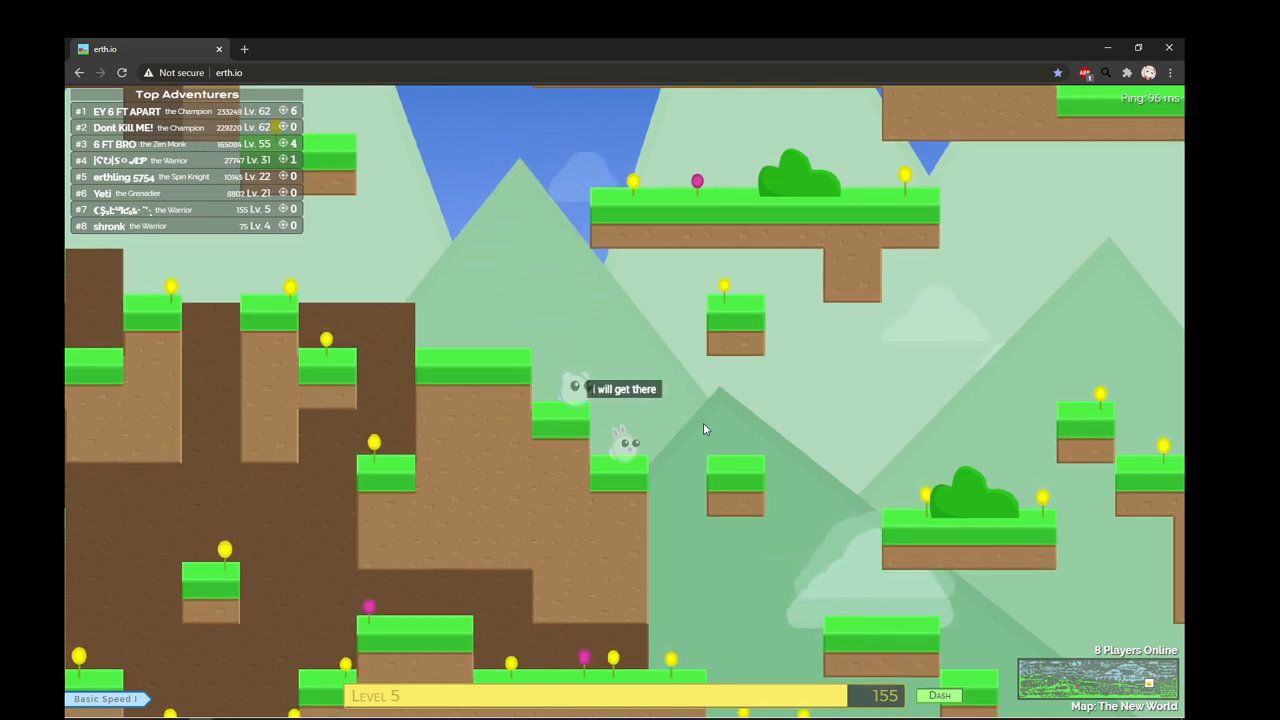
Step: Send 'i will get there', drop an unfinished line and begin the '... no ;w;' reply
key(Return)
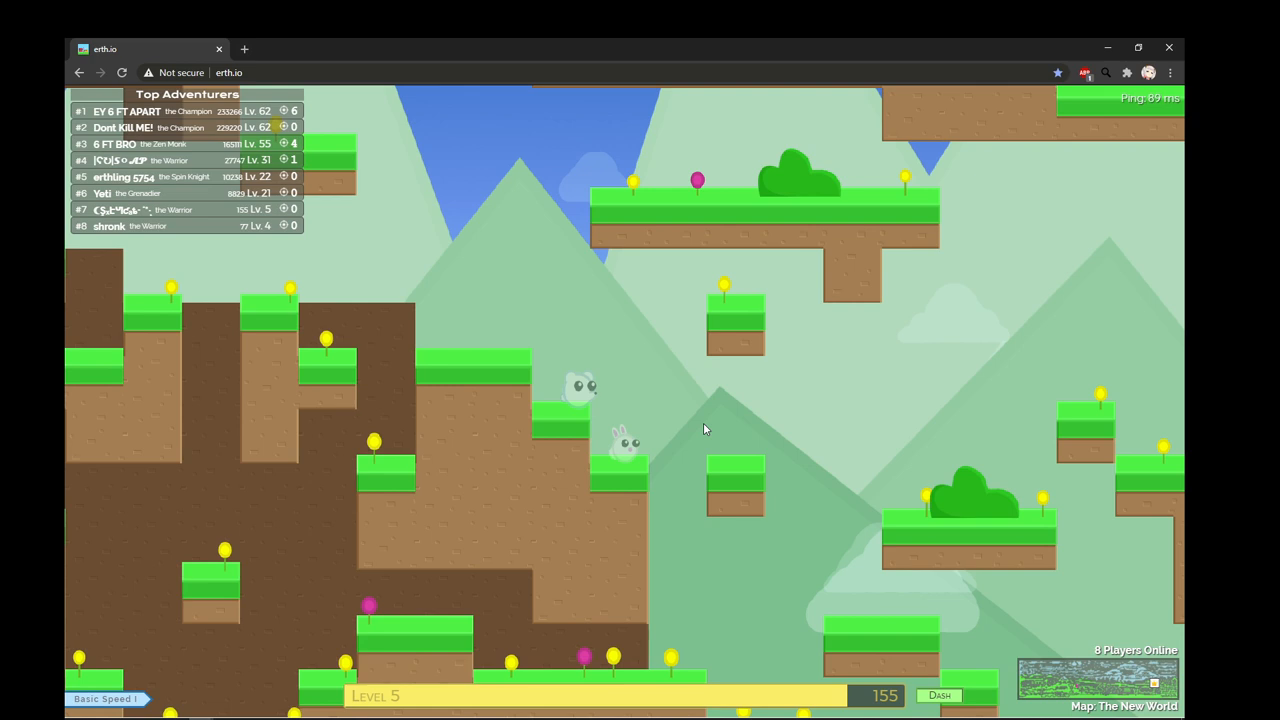
text(:D)
key(Return)
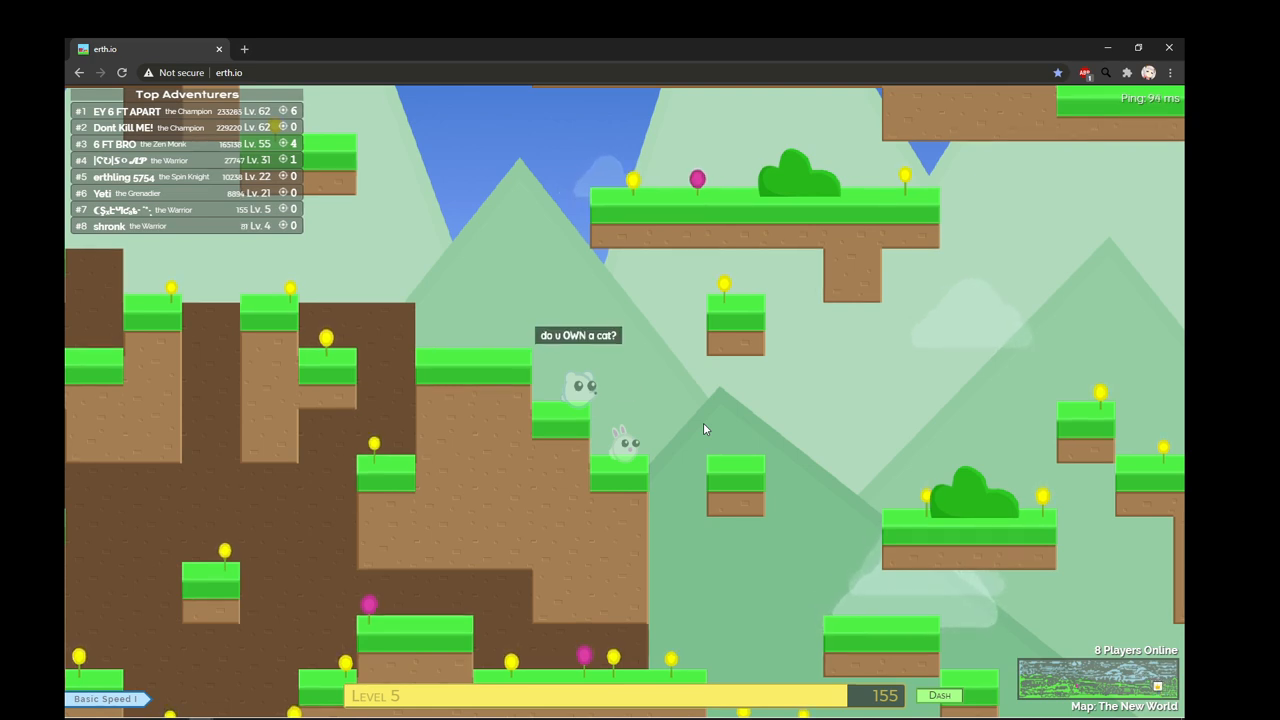
key(Return)
text(... no)
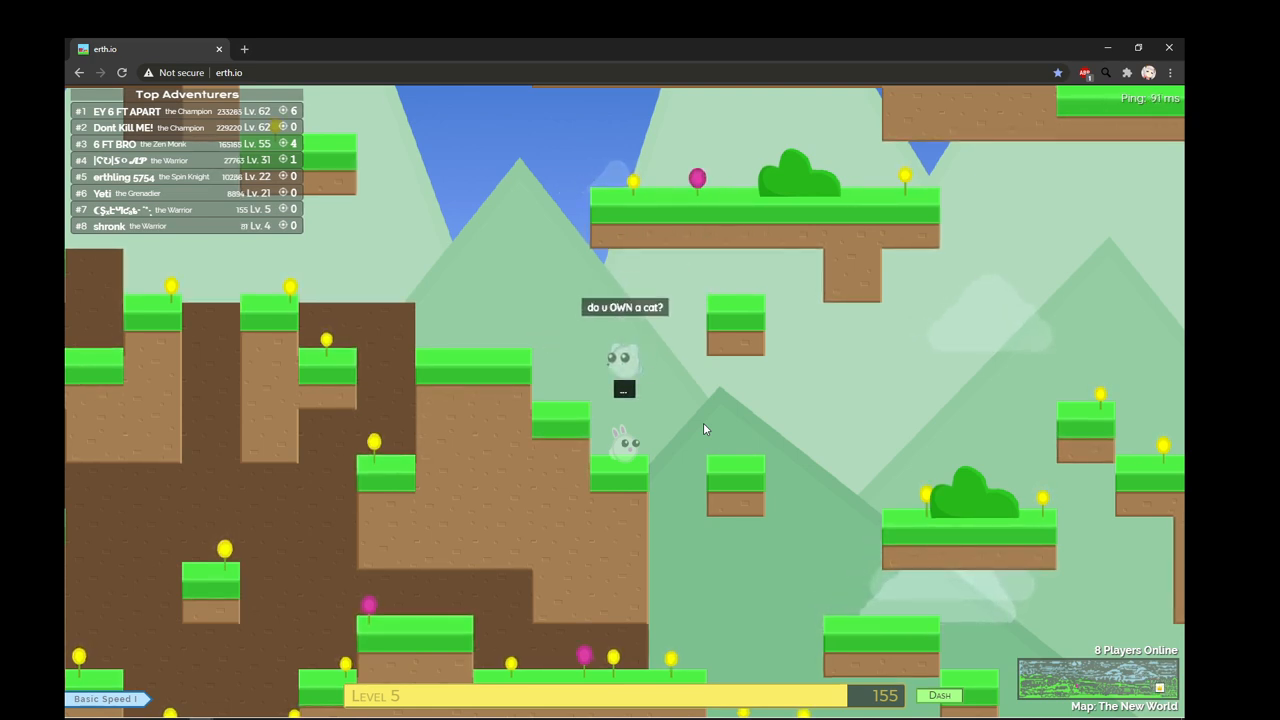
key(Return)
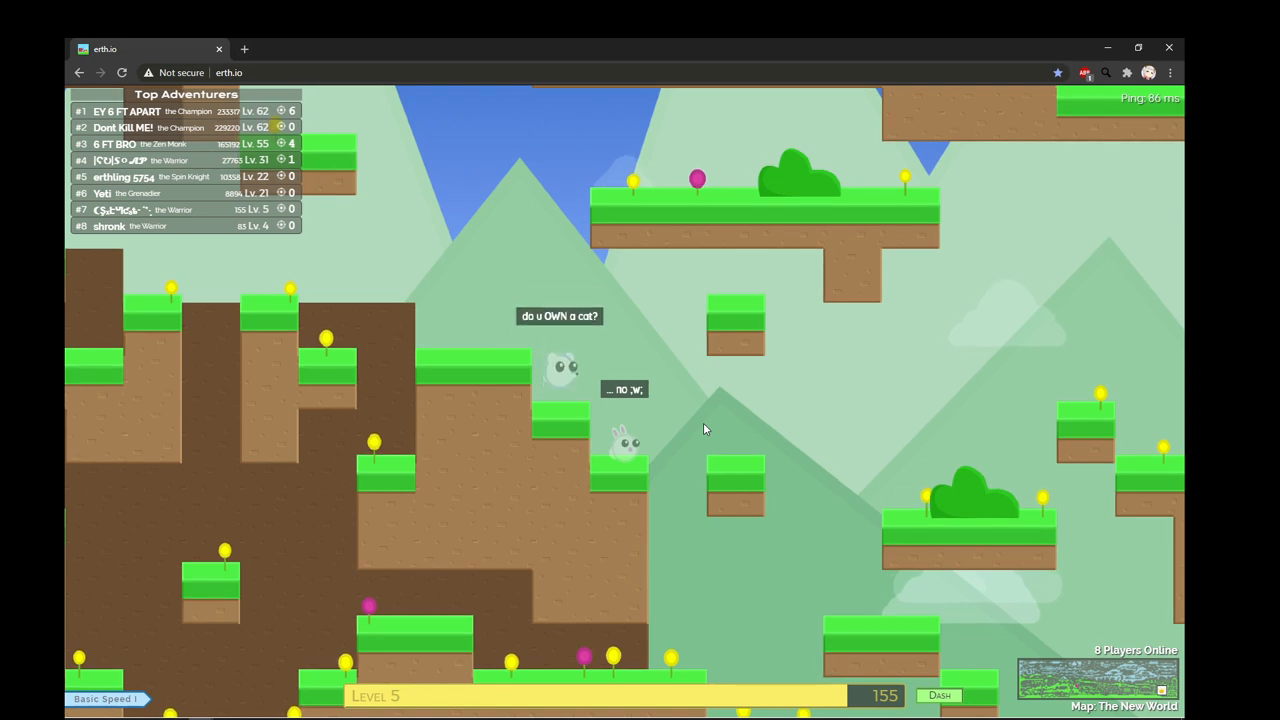
Step: Send the 'no ;w;' reply and keep chatting and moving until level 6 appears
key(Return)
text(;w;)
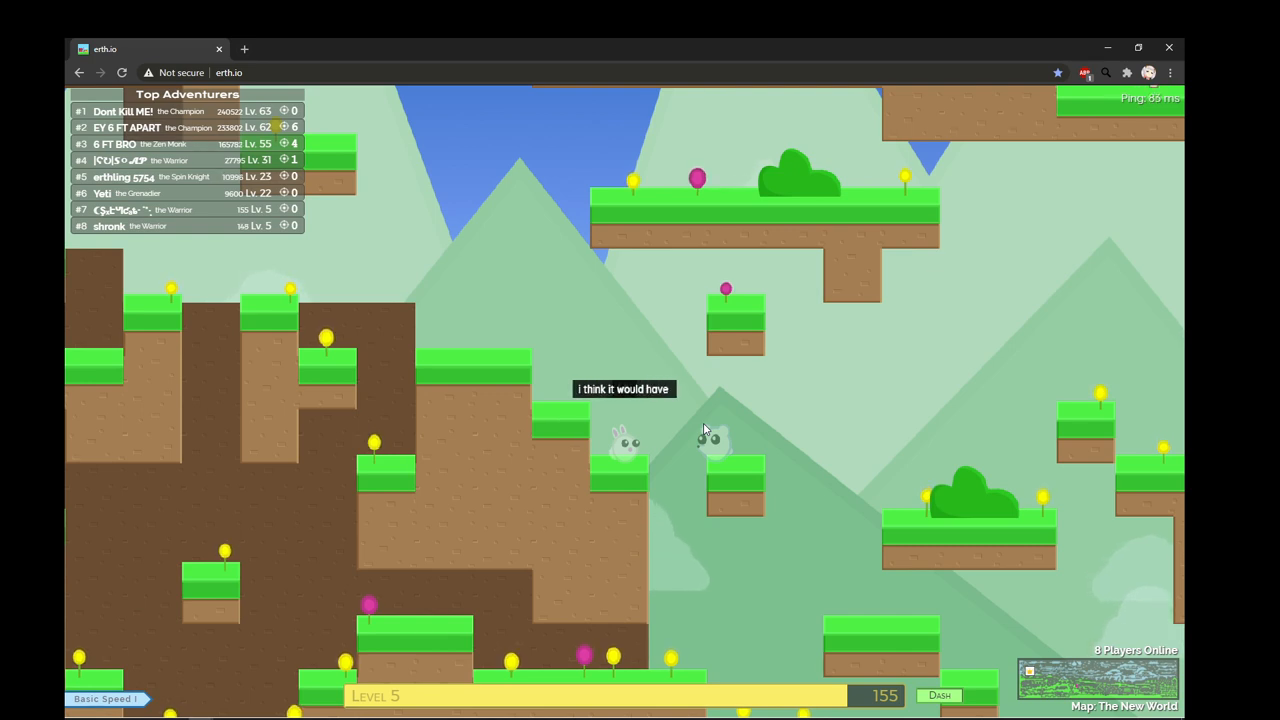
text(smaller)
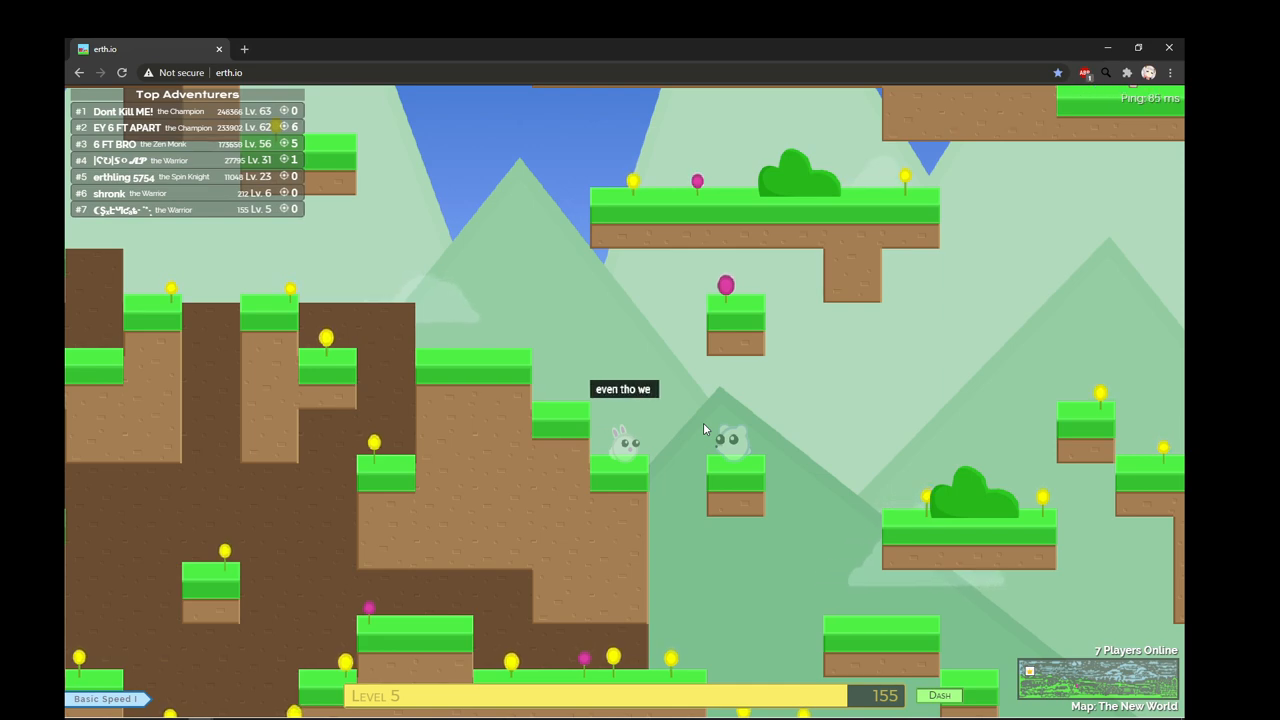
key(Up)
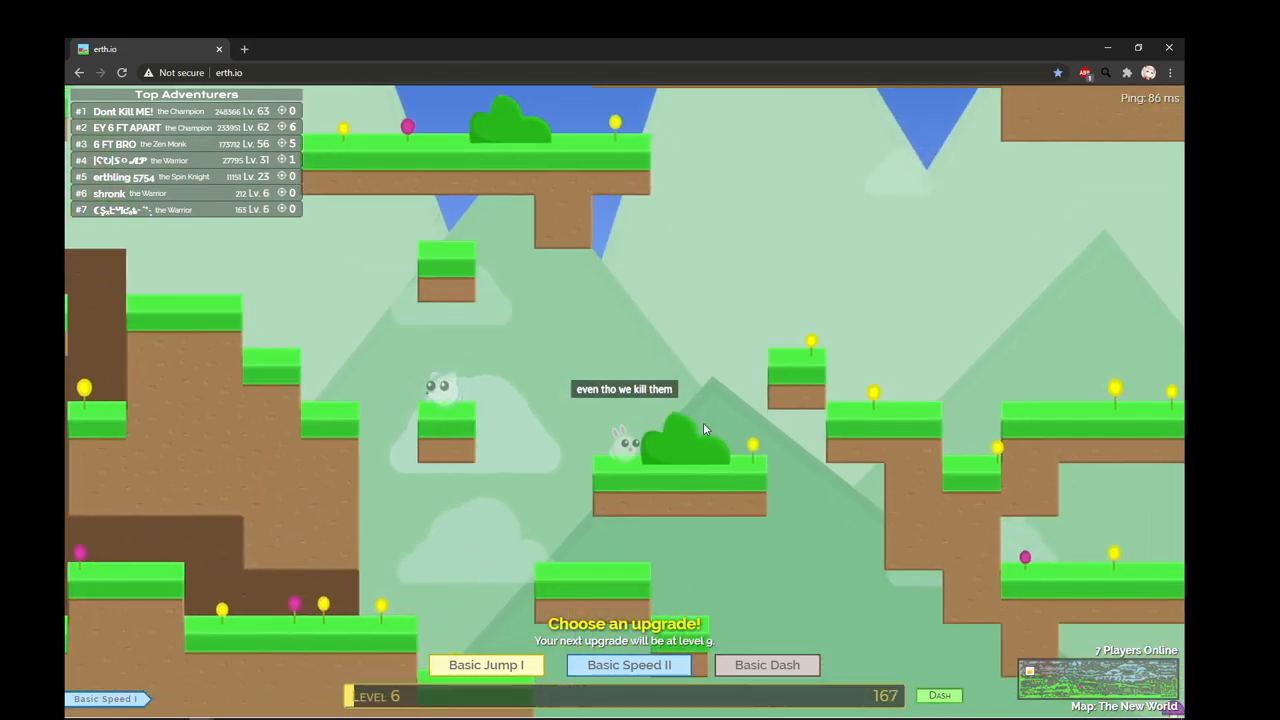
Step: Take the Basic Speed II upgrade and ask 'new skin?' in chat
key(2)
key(Right)
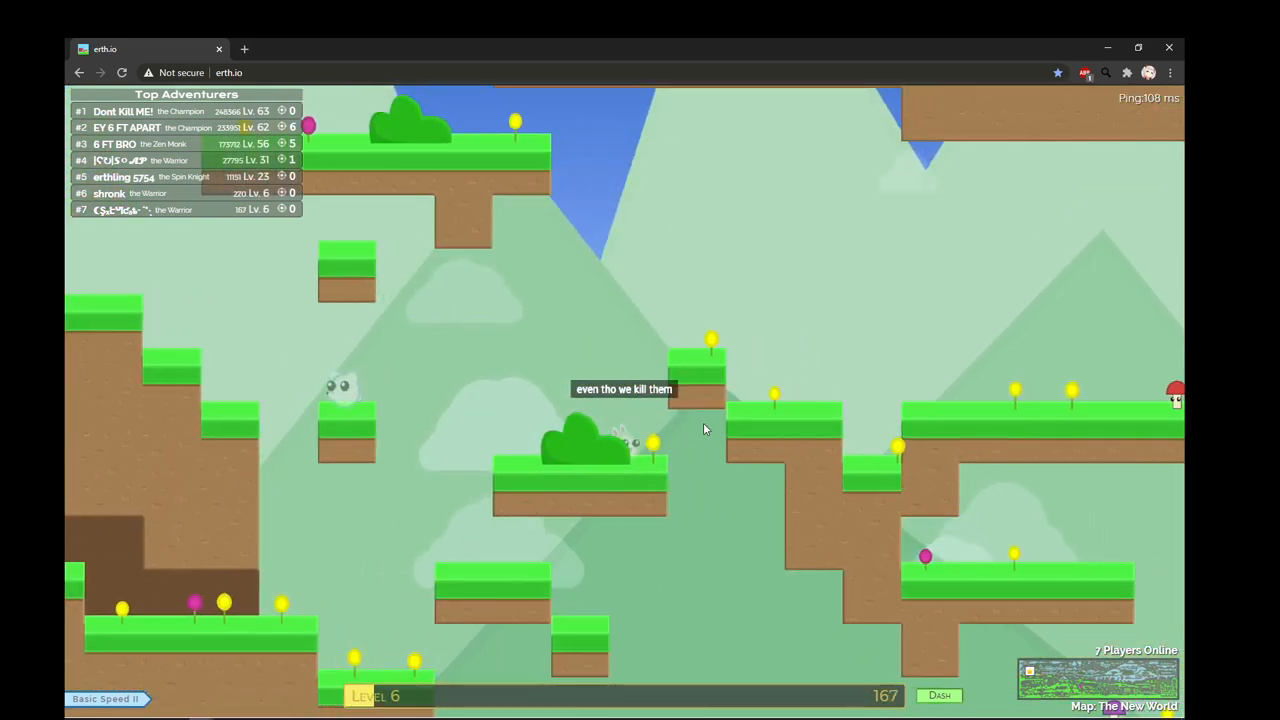
key(Left)
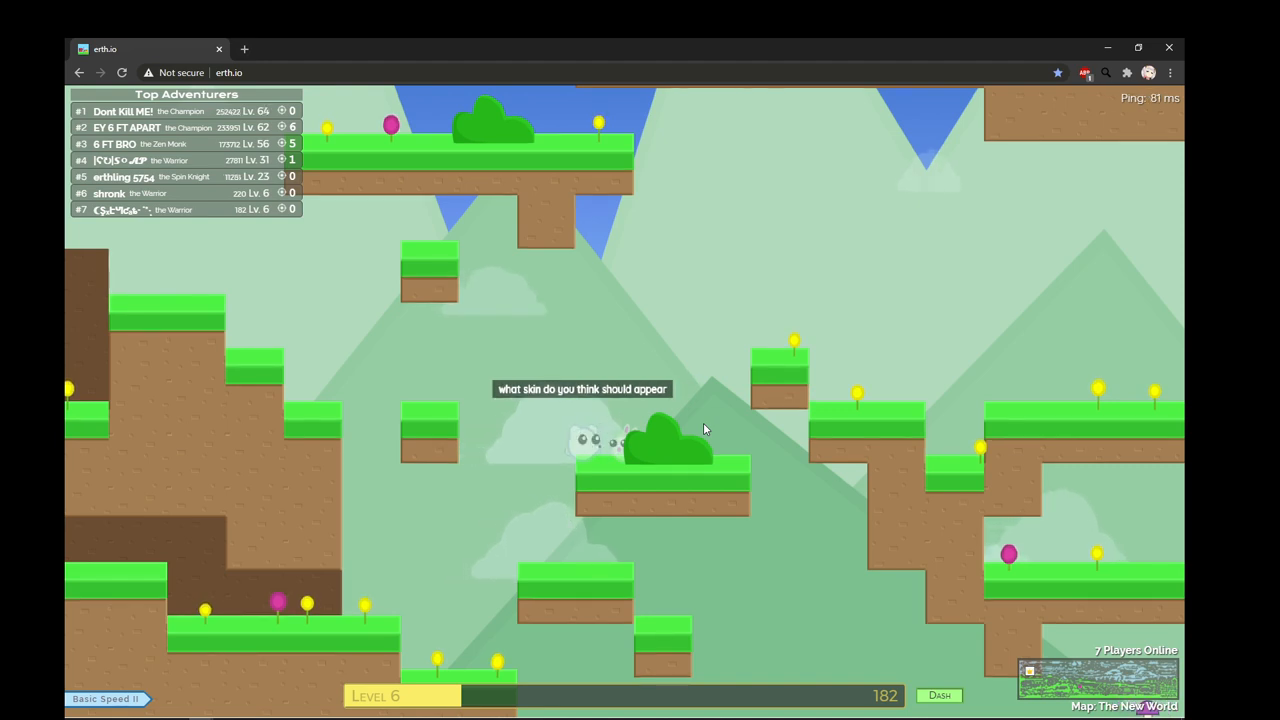
text(new s)
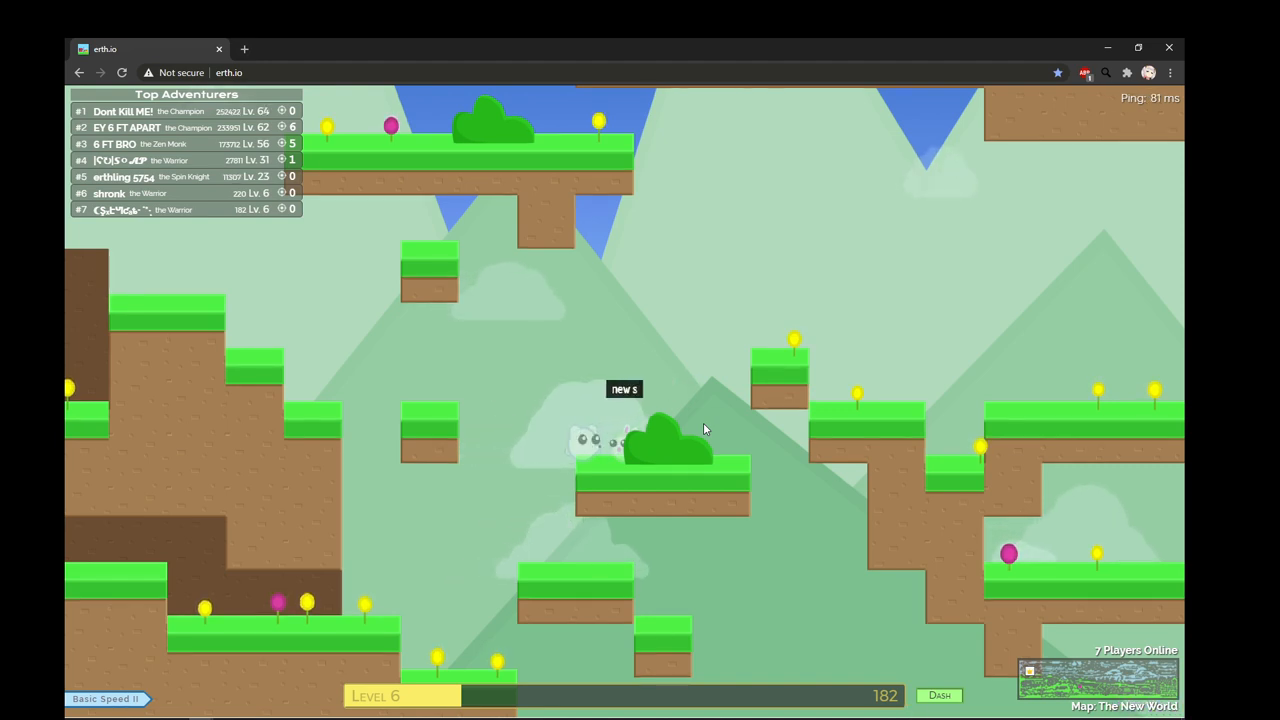
text(kin?)
key(Return)
key(Up)
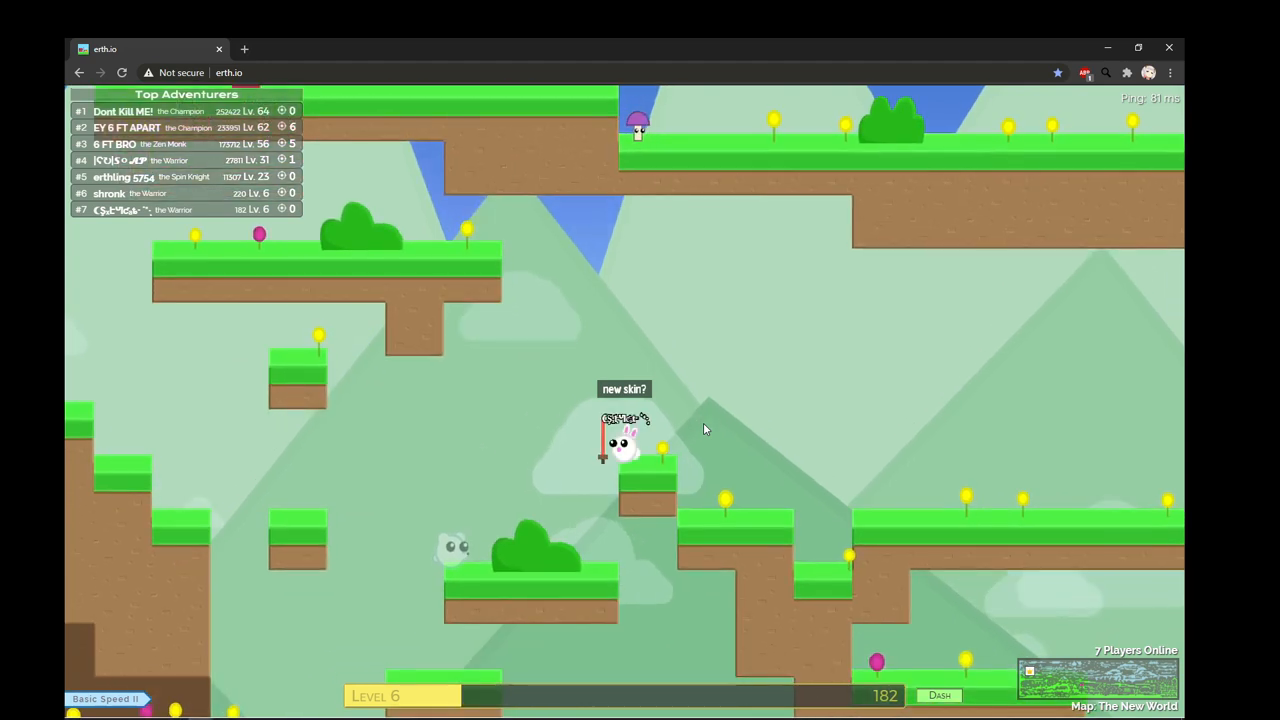
Step: Post 'current cat is NOT CUTE' and jump left onto a higher platform
key(e)
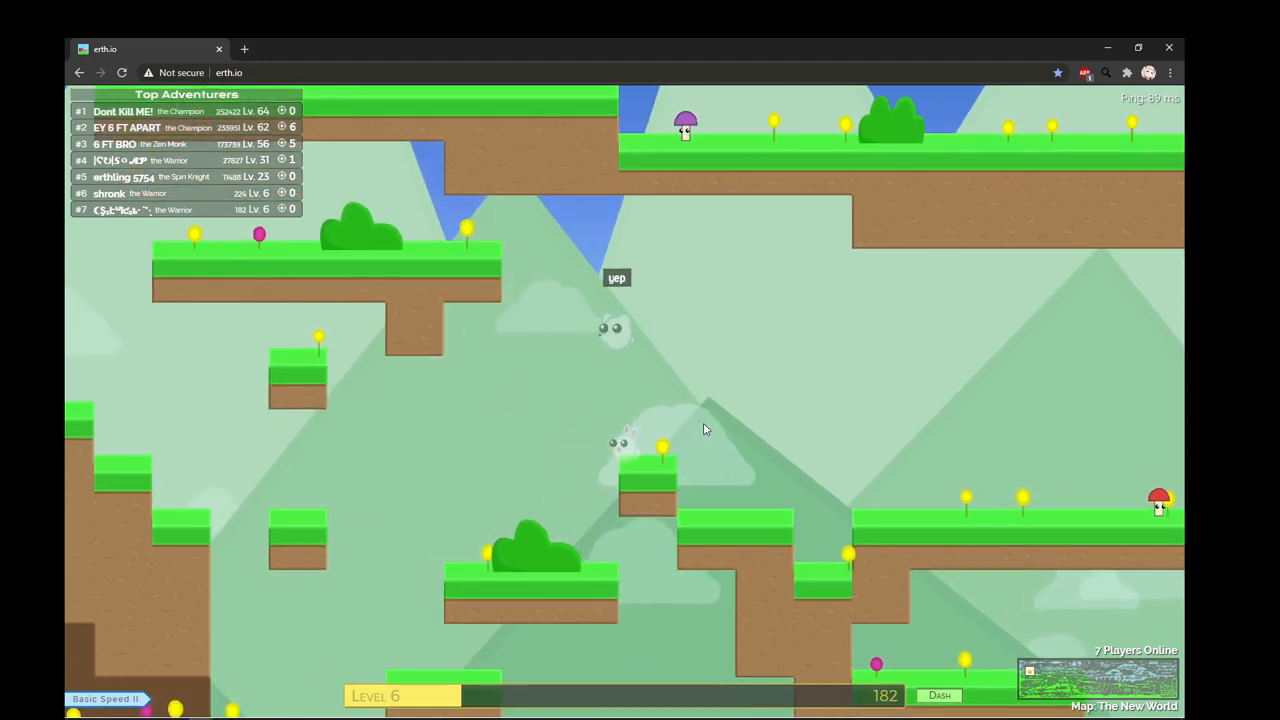
text(a c c catcurrent cat k)
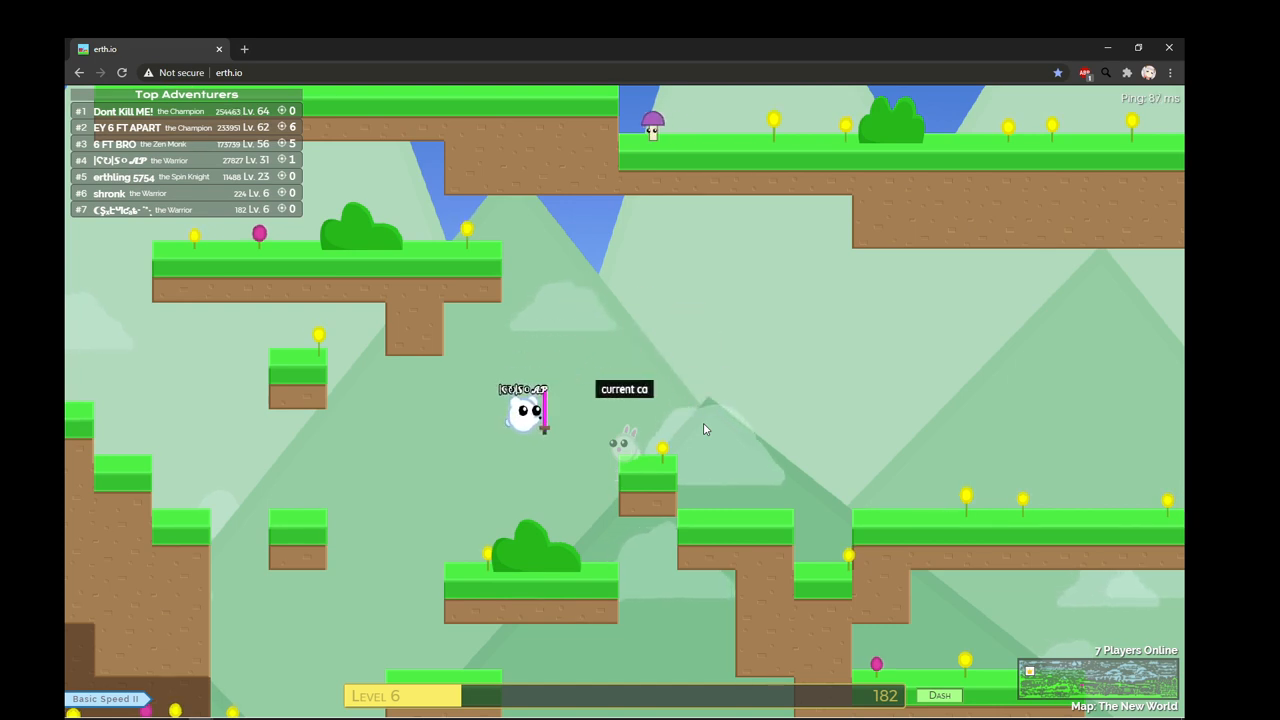
key(BackSpace)
text(is )
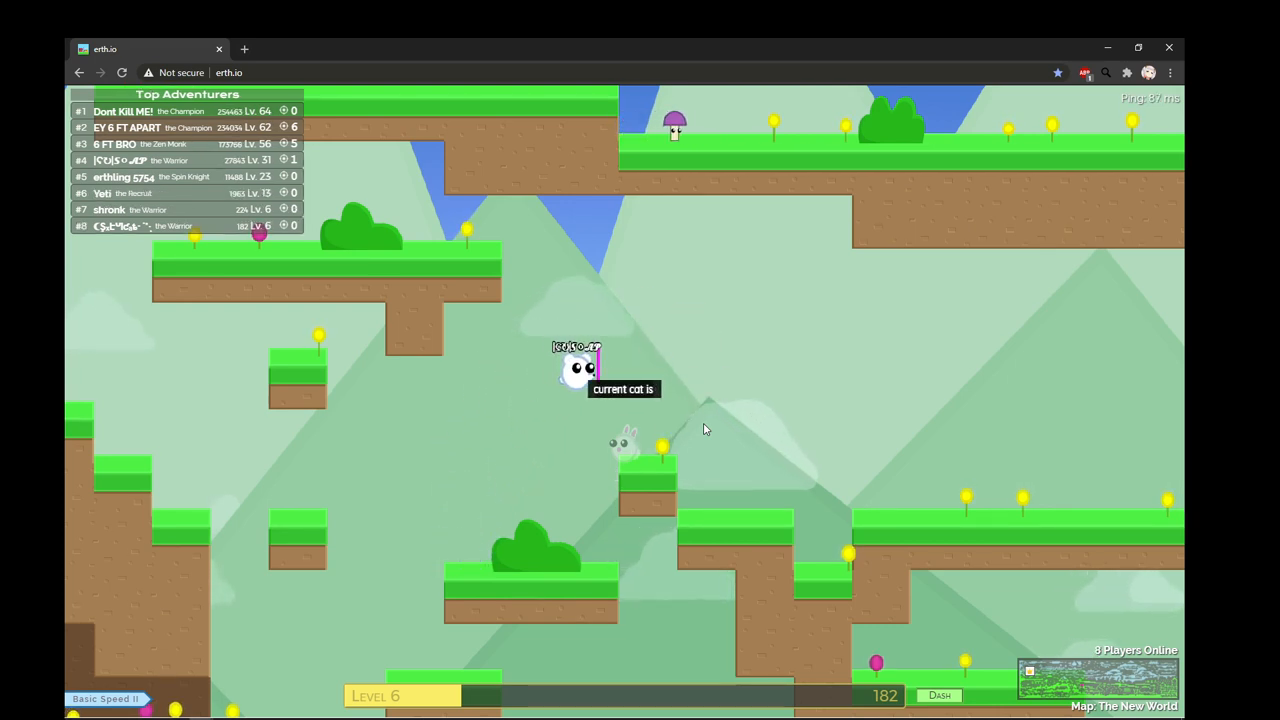
text(NOT CUTE)
key(Return)
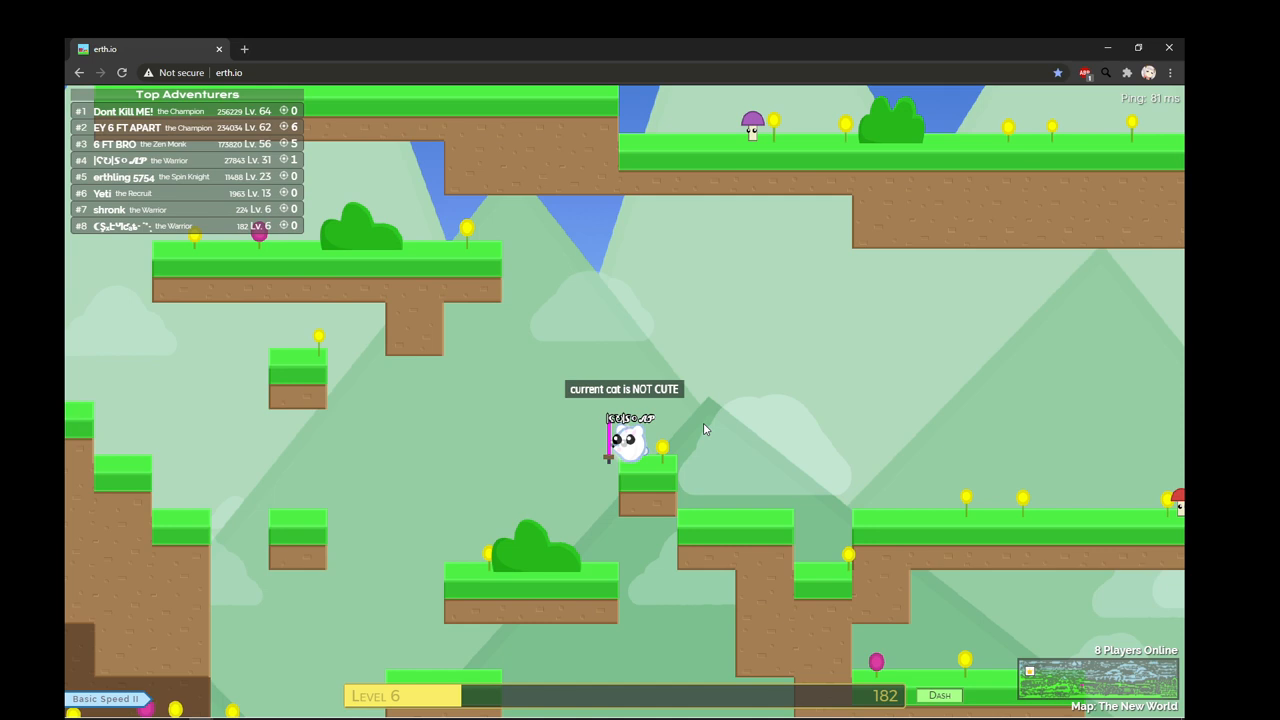
key(Left)
key(Up)
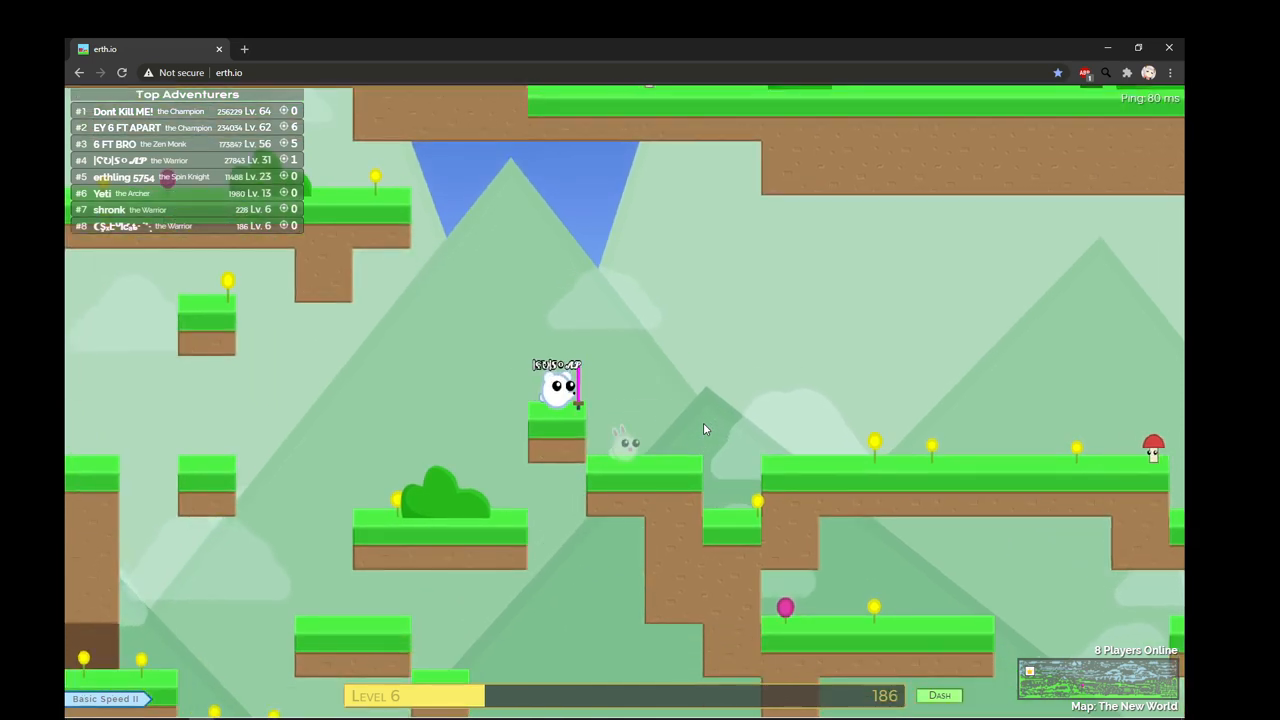
Step: Turn Auto Attack on and post 'YAS' in the chat
key(e)
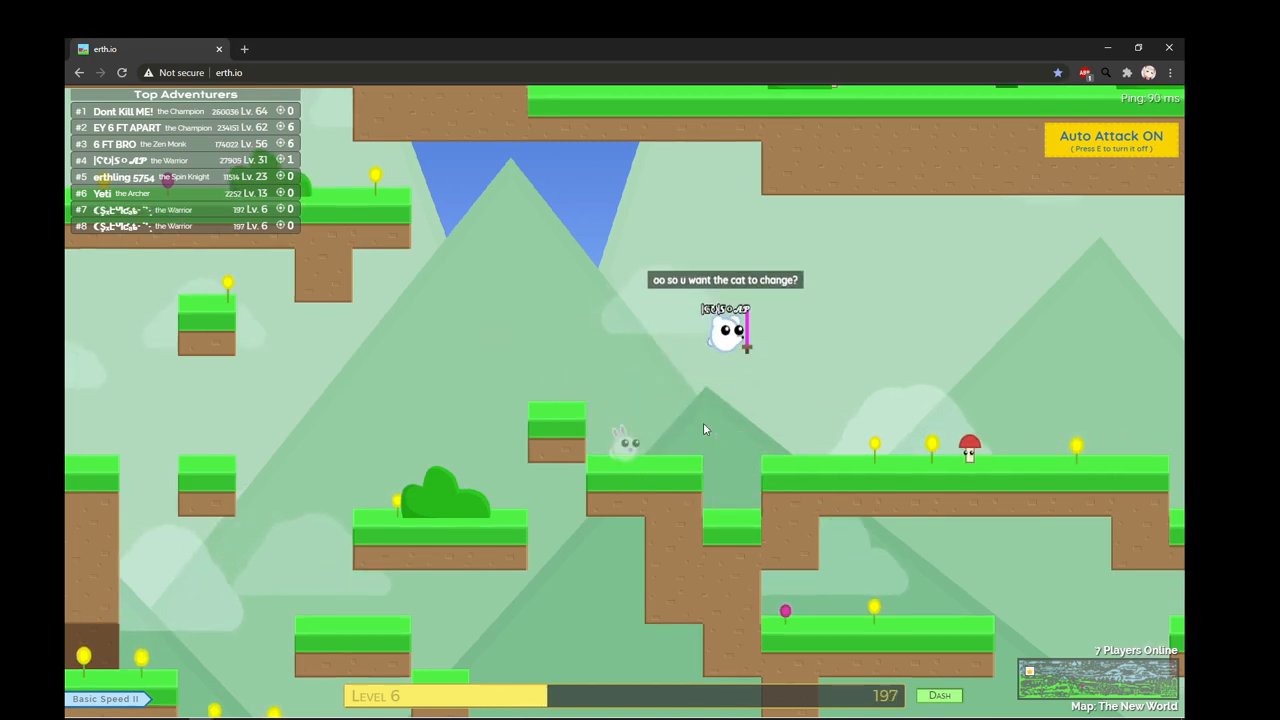
text(YAS)
key(Return)
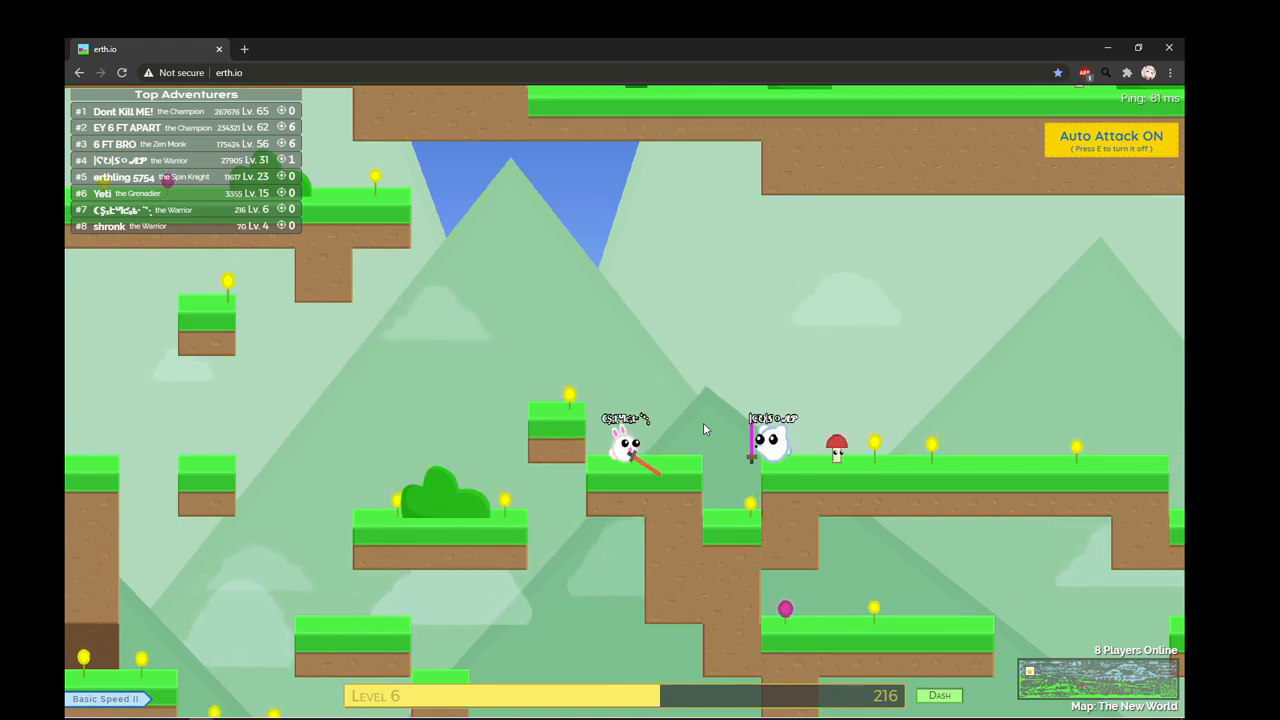
text(spin nerft)
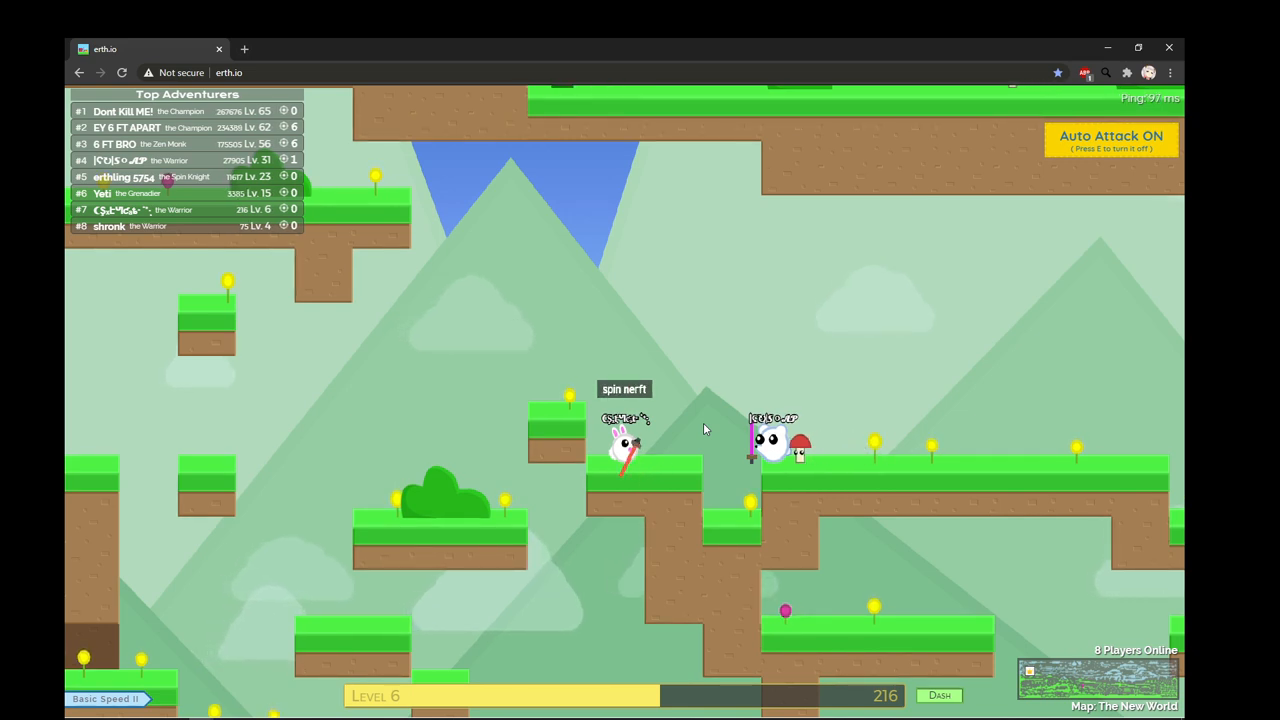
text(e)
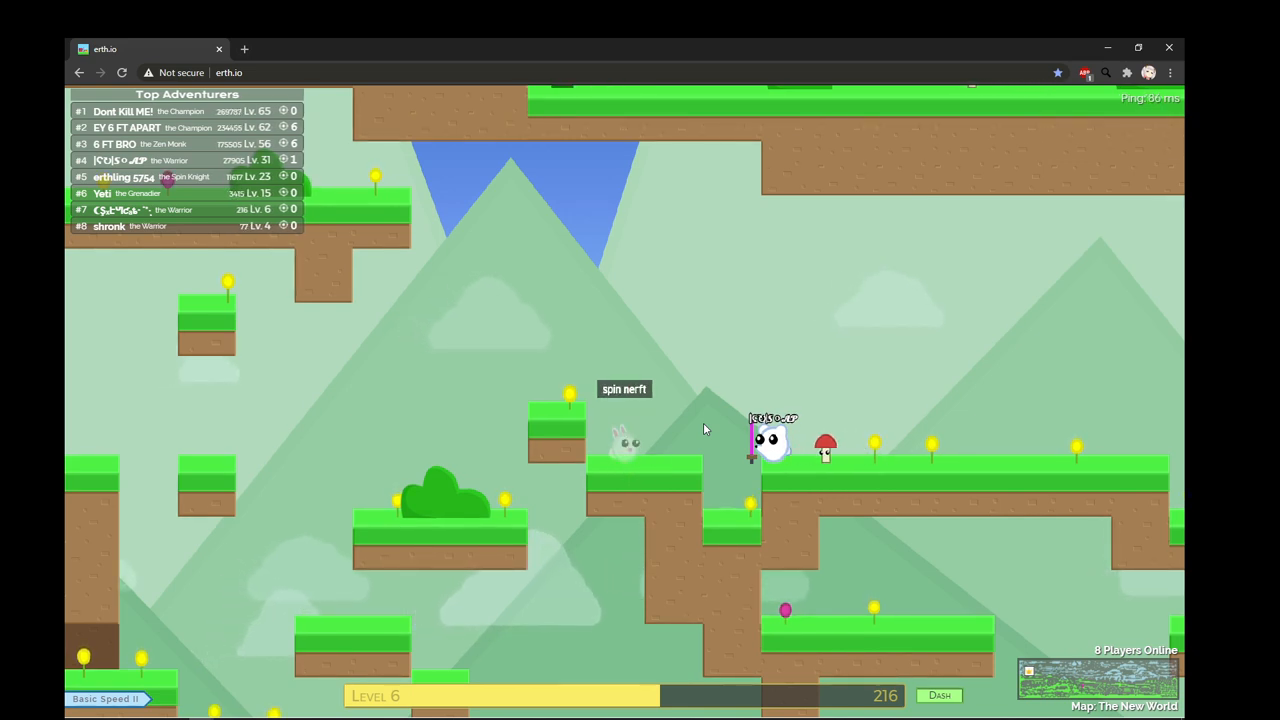
text(p)
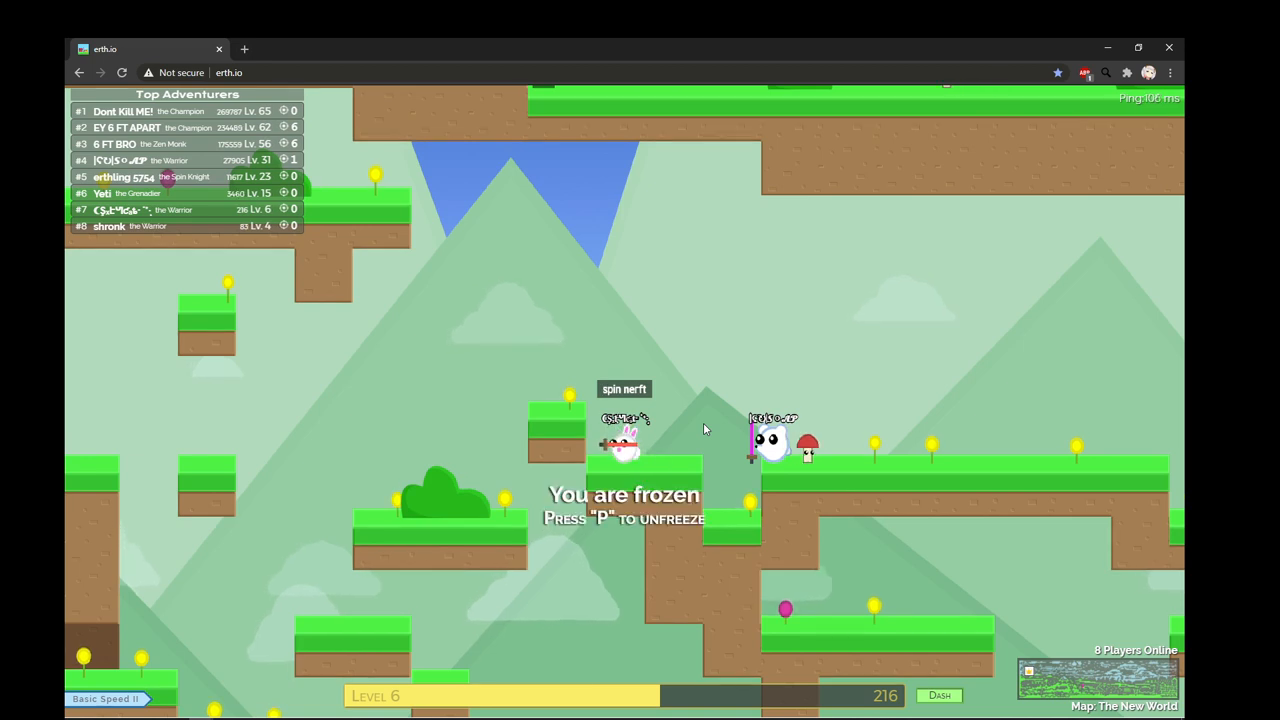
text(p)
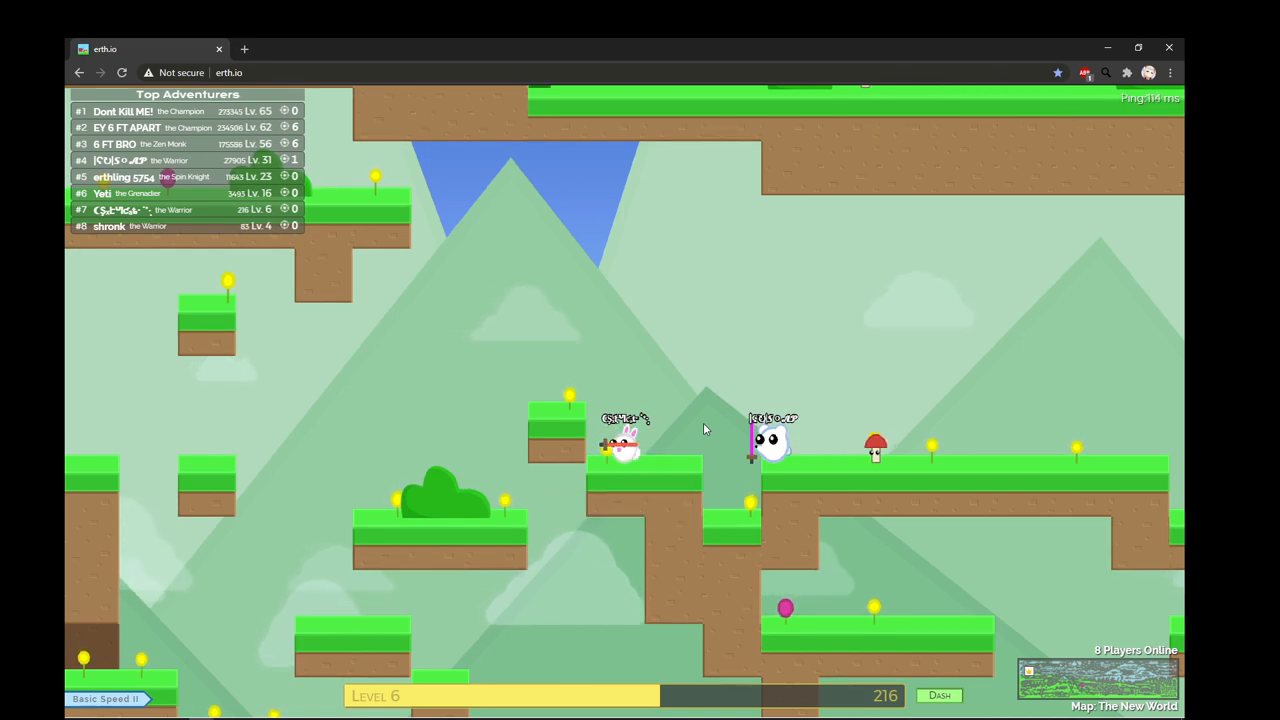
text(ok)
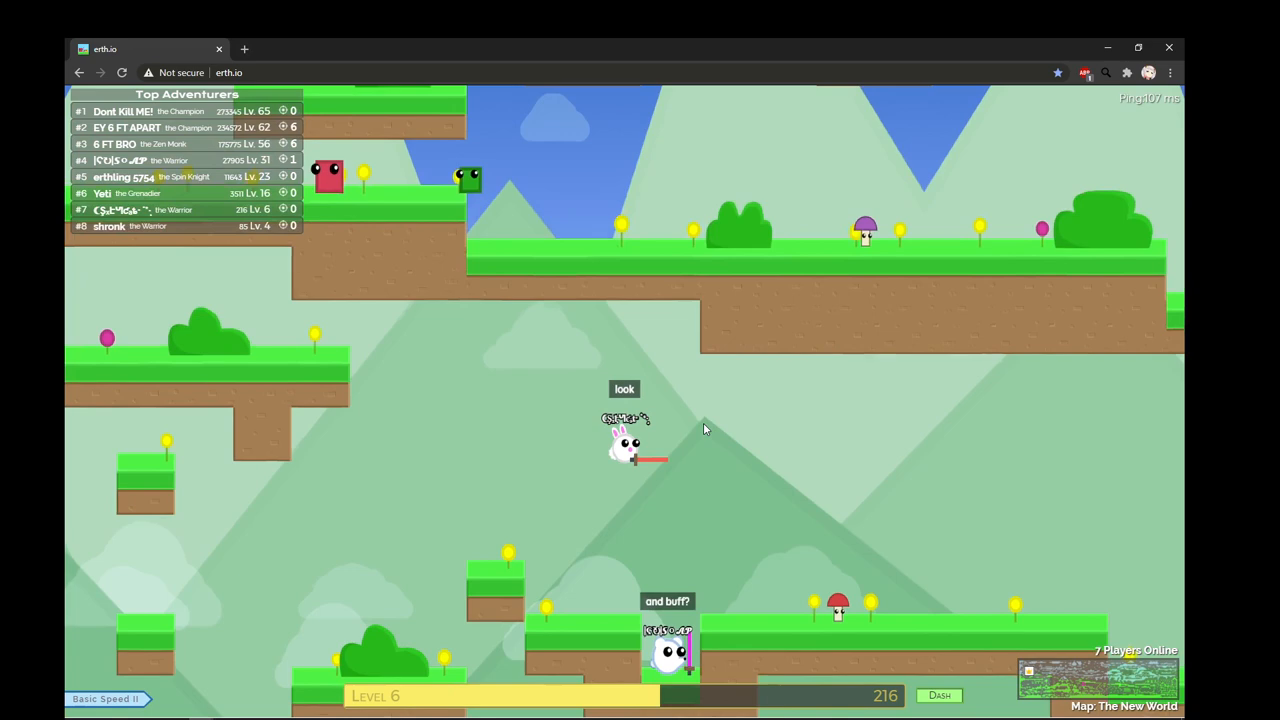
Step: Unfreeze the bunny, reposition beside the other player and freeze it again
key(p)
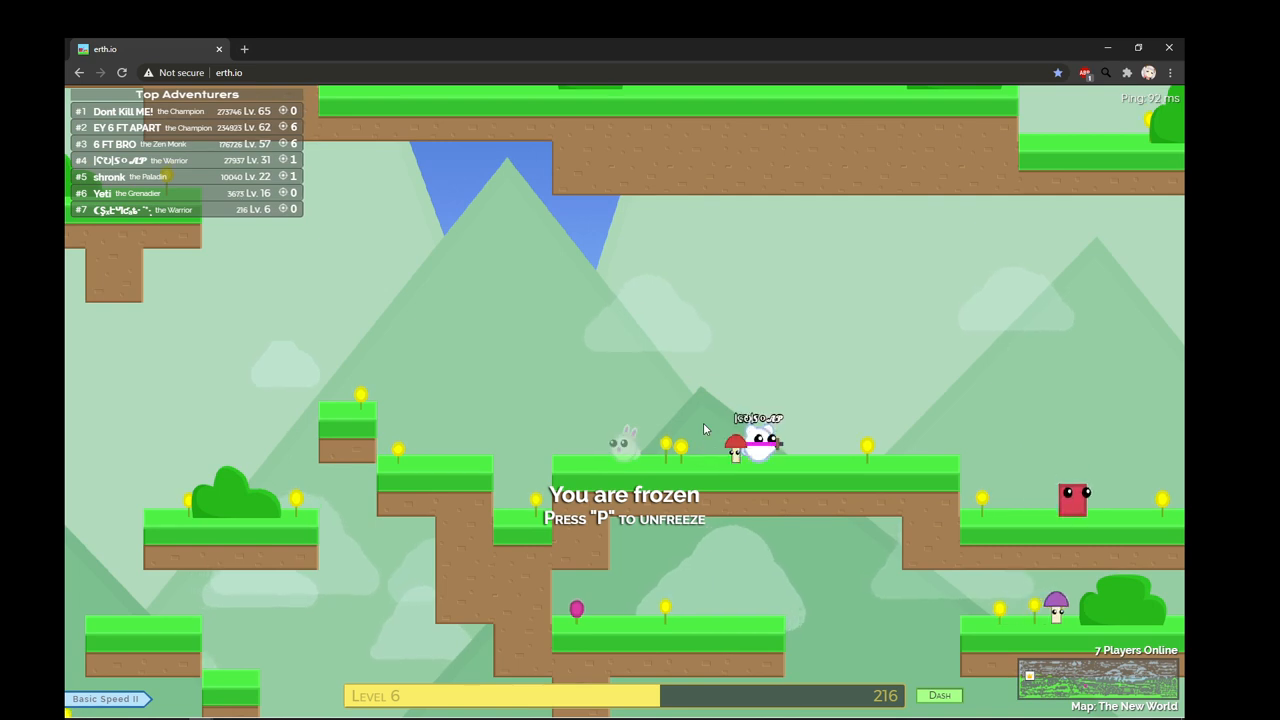
key(p)
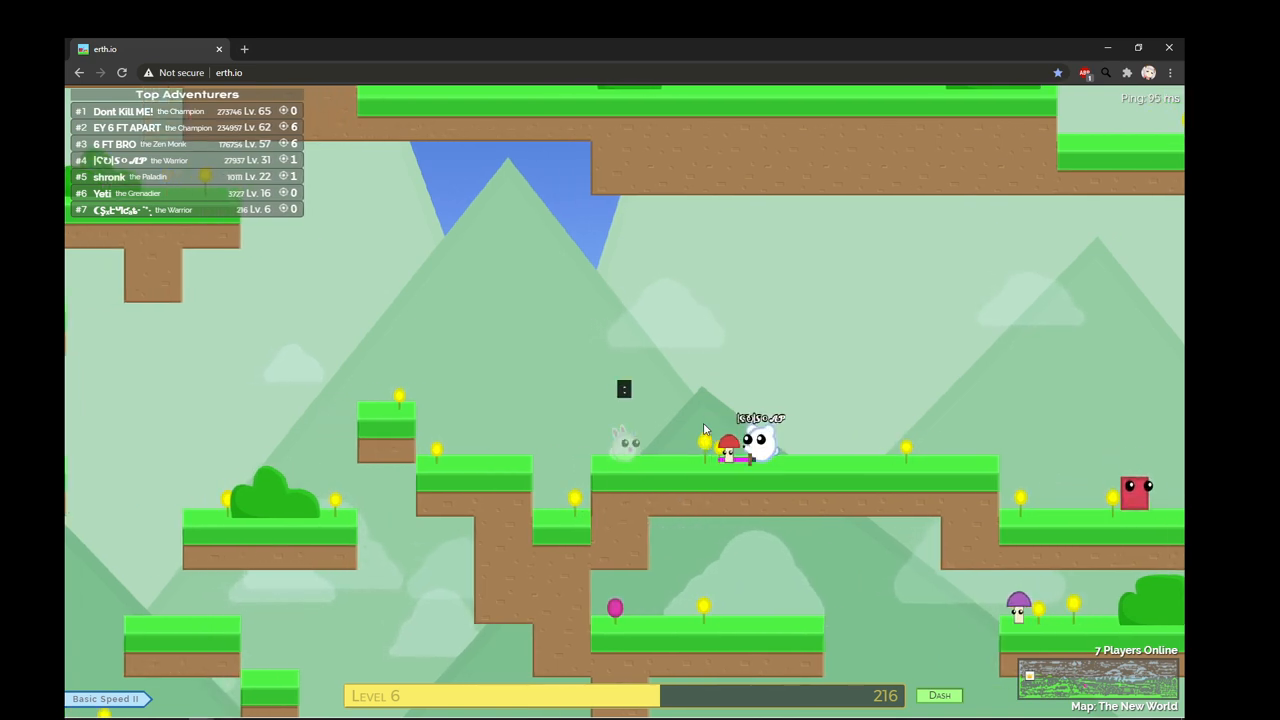
key(p)
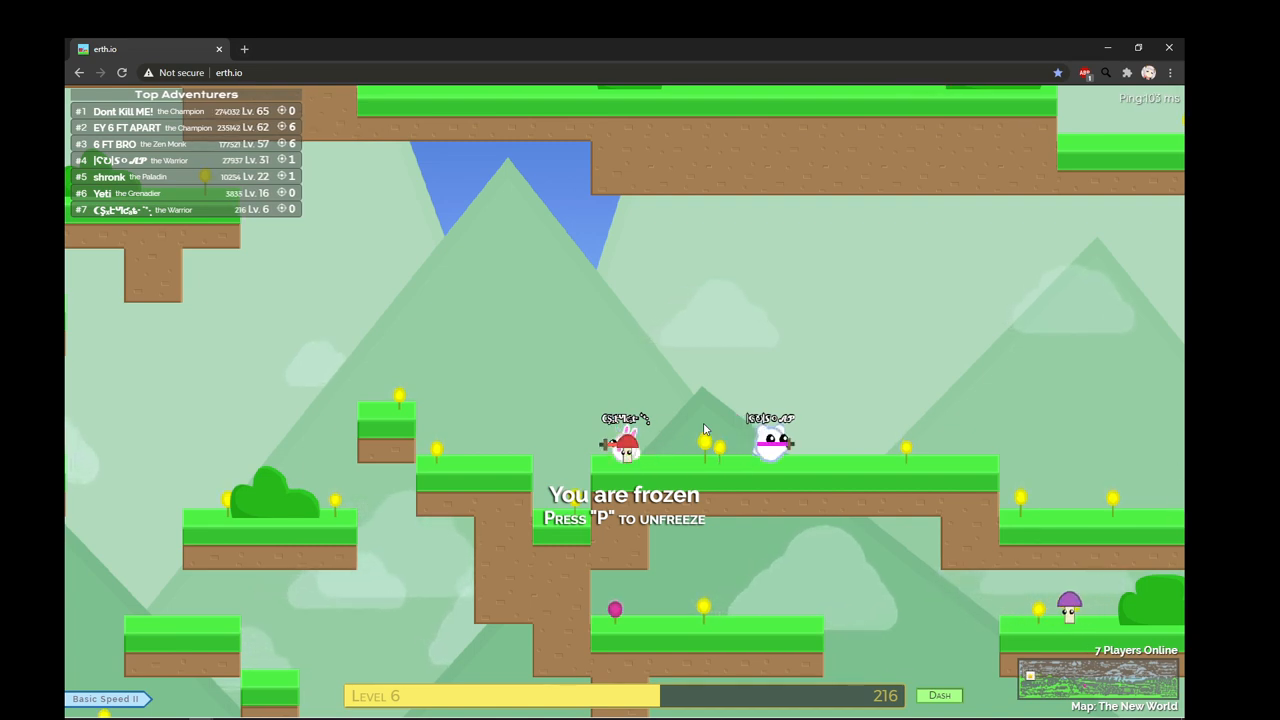
text(pA DUEL)
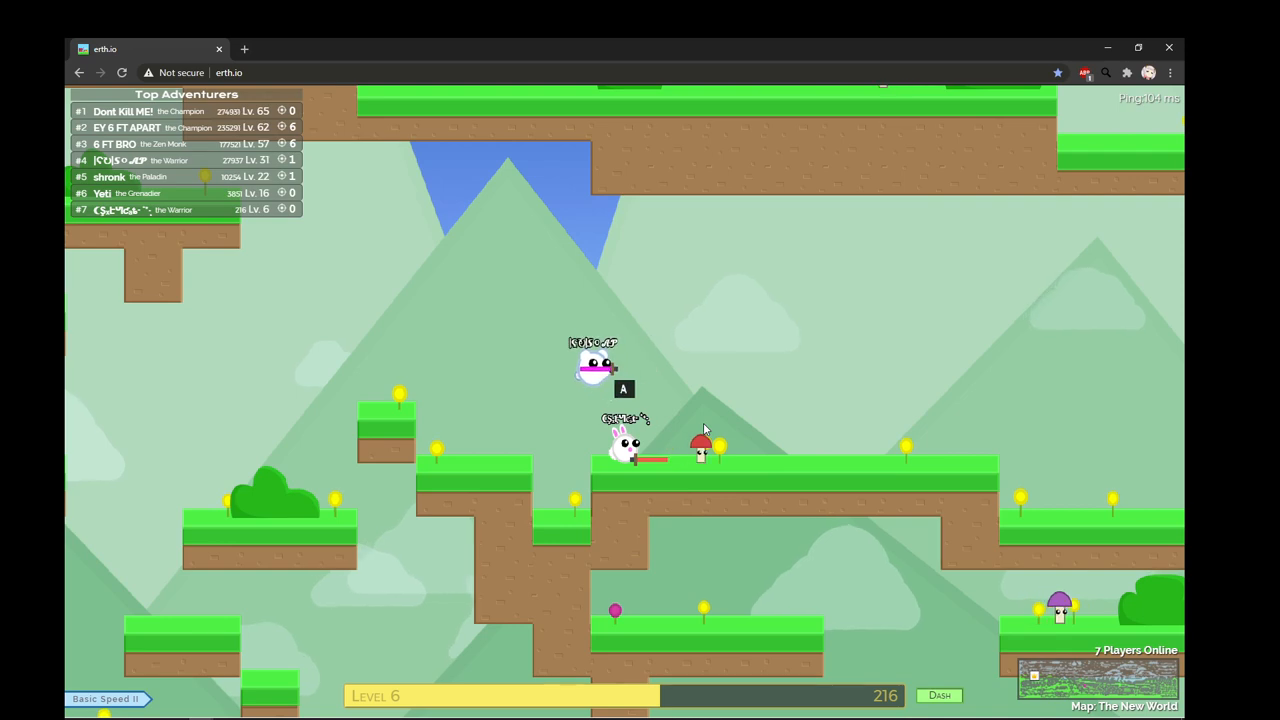
Step: Post 'A DUEL' in chat and walk the bunny toward the other player, freezing there
key(Return)
key(Right)
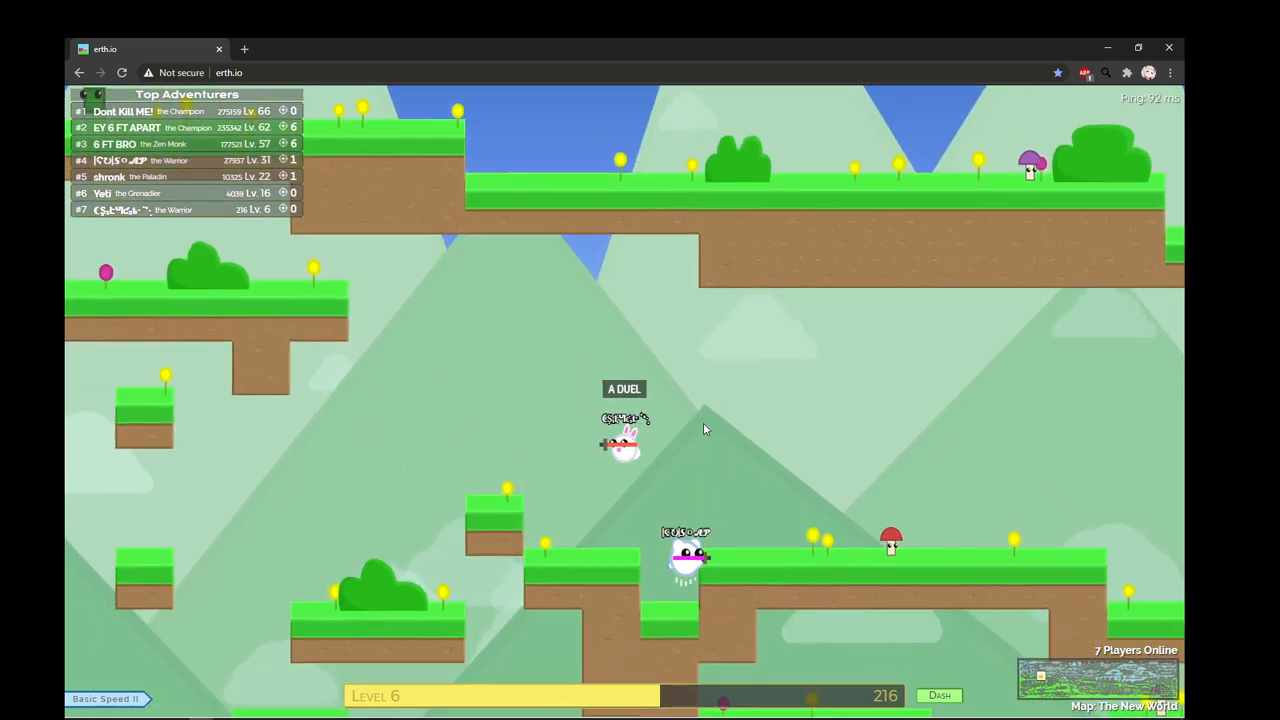
key(Up)
key(p)
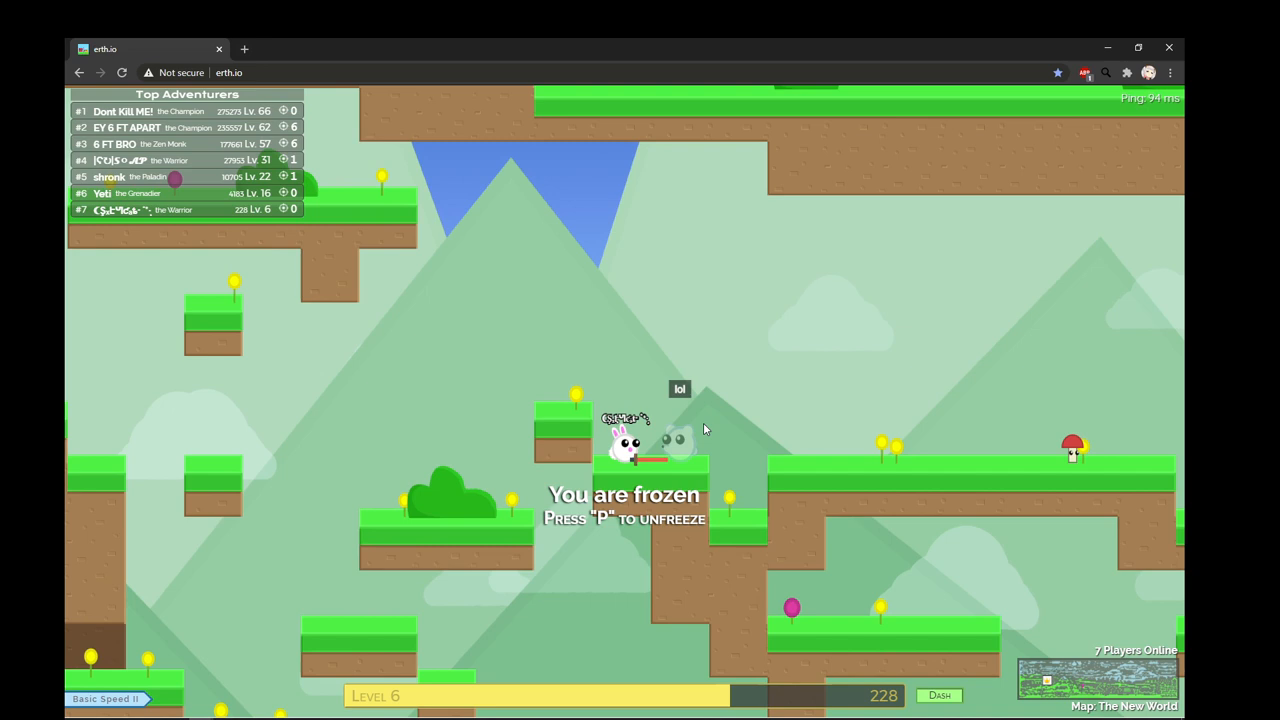
Step: Toggle freeze to settle face to face with the other player, swords crossed
key(p)
key(p)
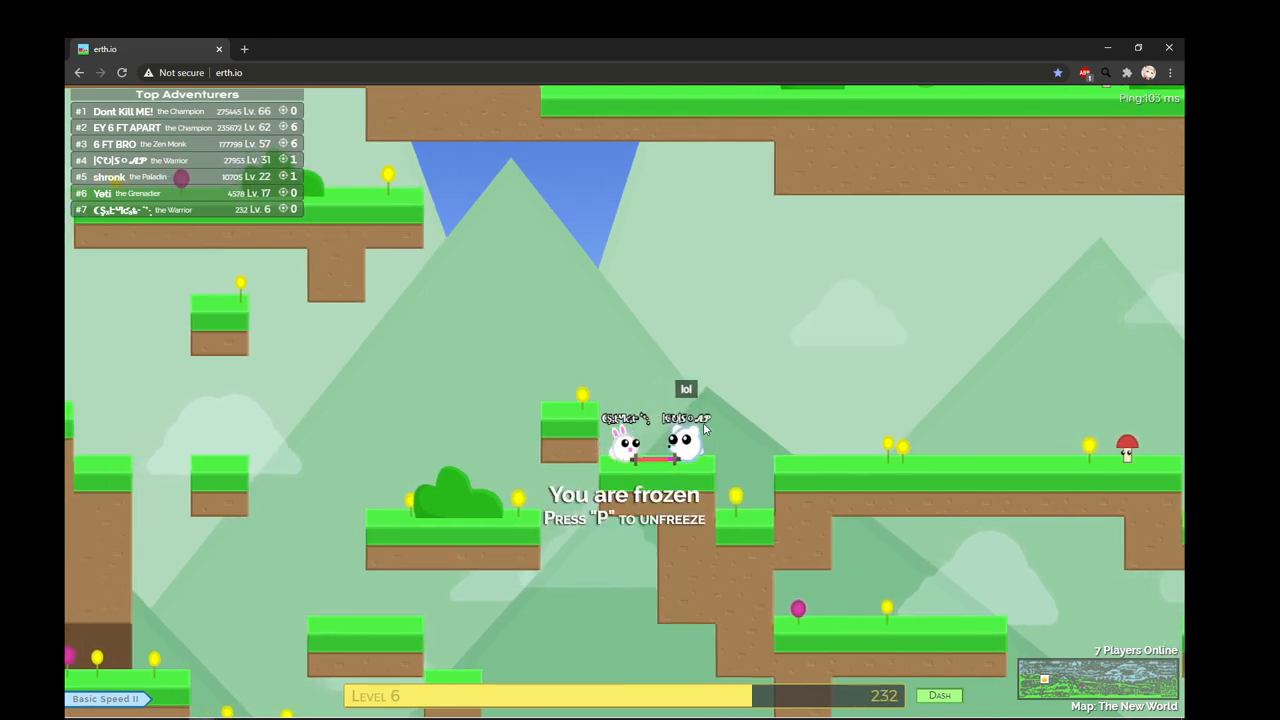
key(p)
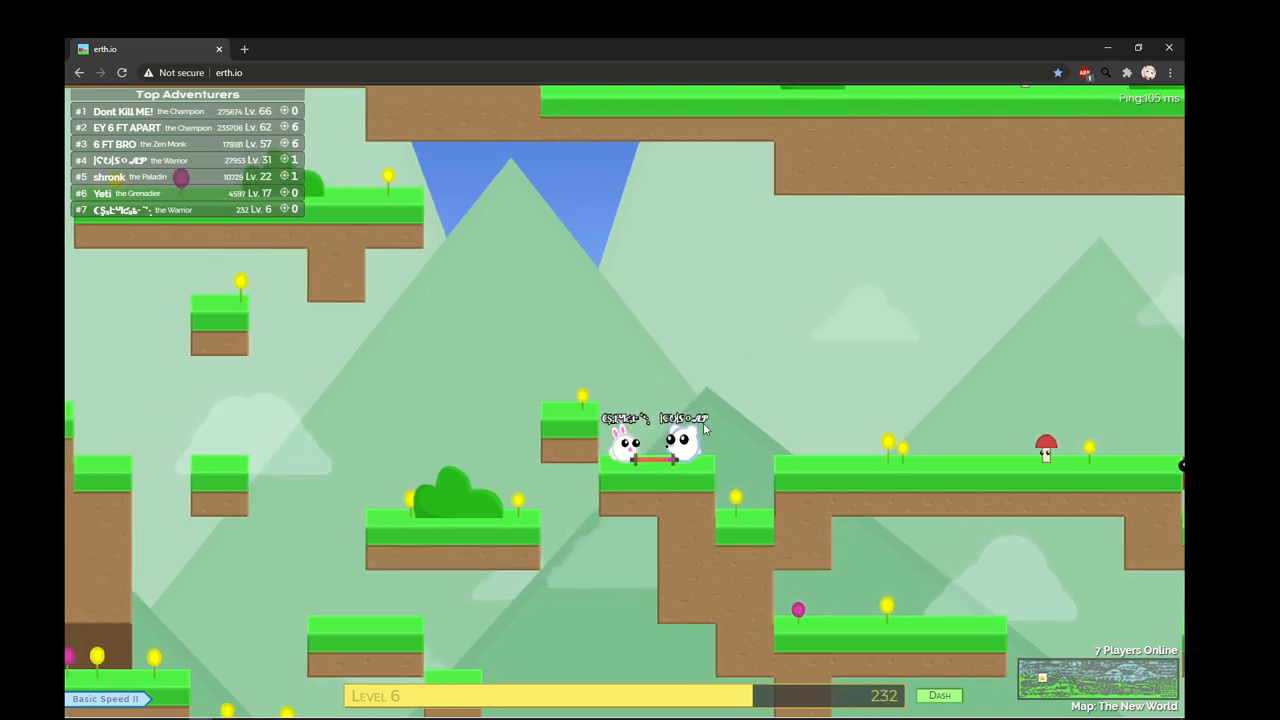
key(p)
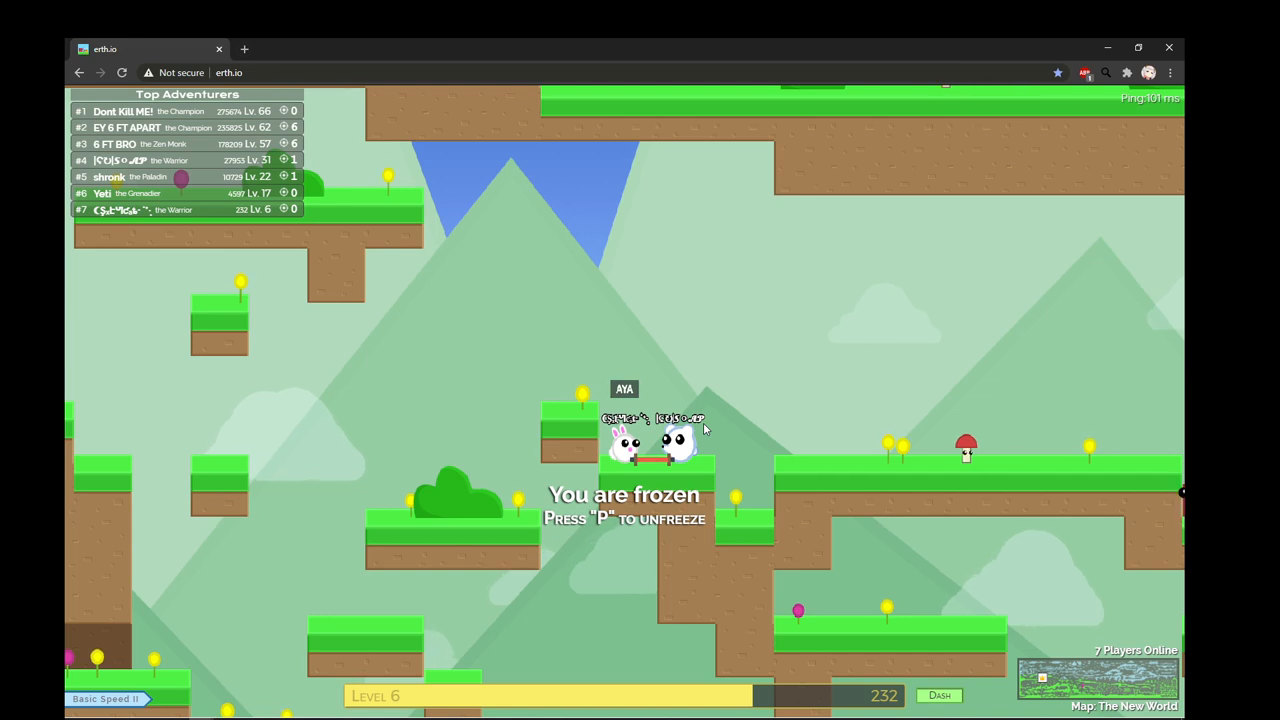
key(p)
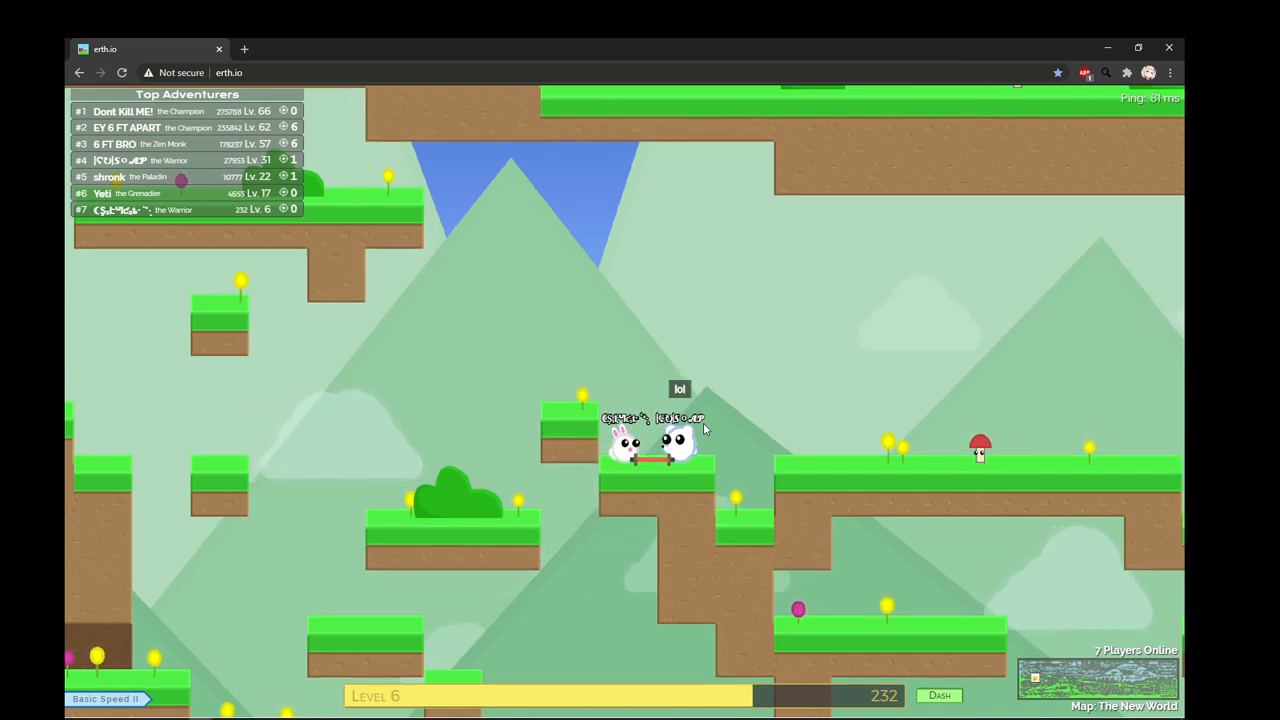
text(THIS)
Step: Post 'THIS' and then the corrected 'quality content' message in chat
key(Return)
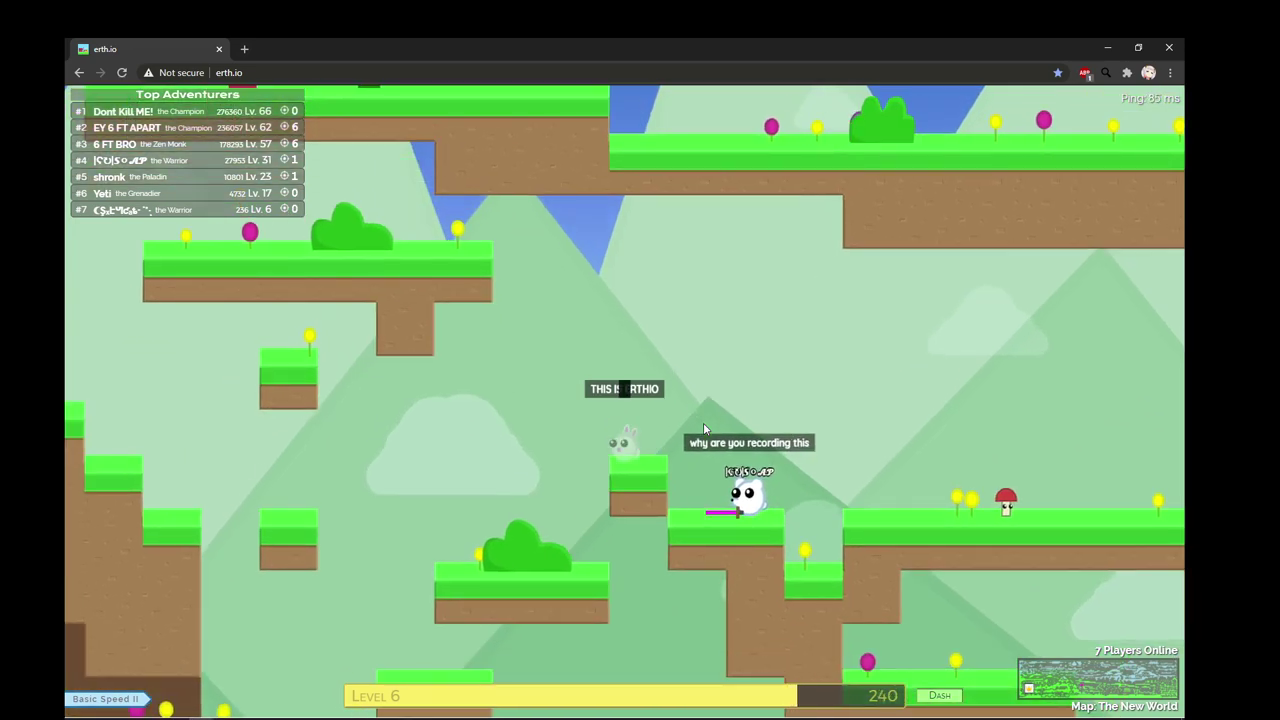
text(this)
key(Return)
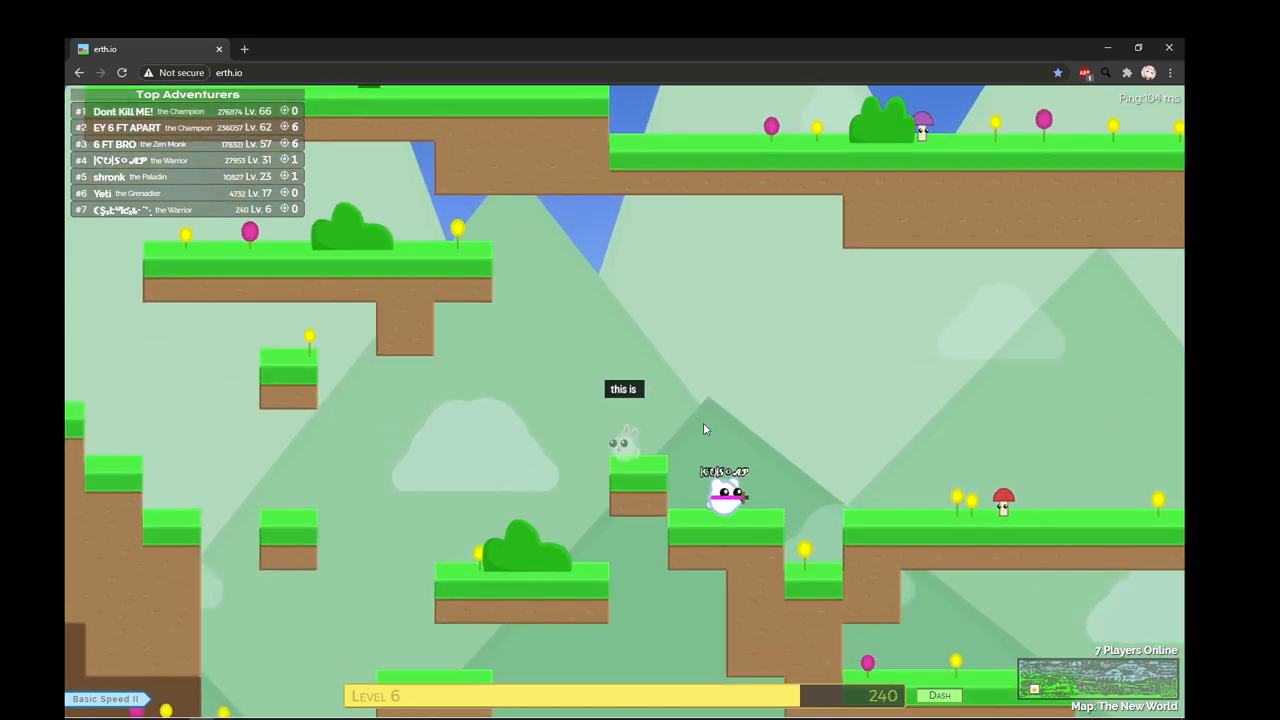
text(is)
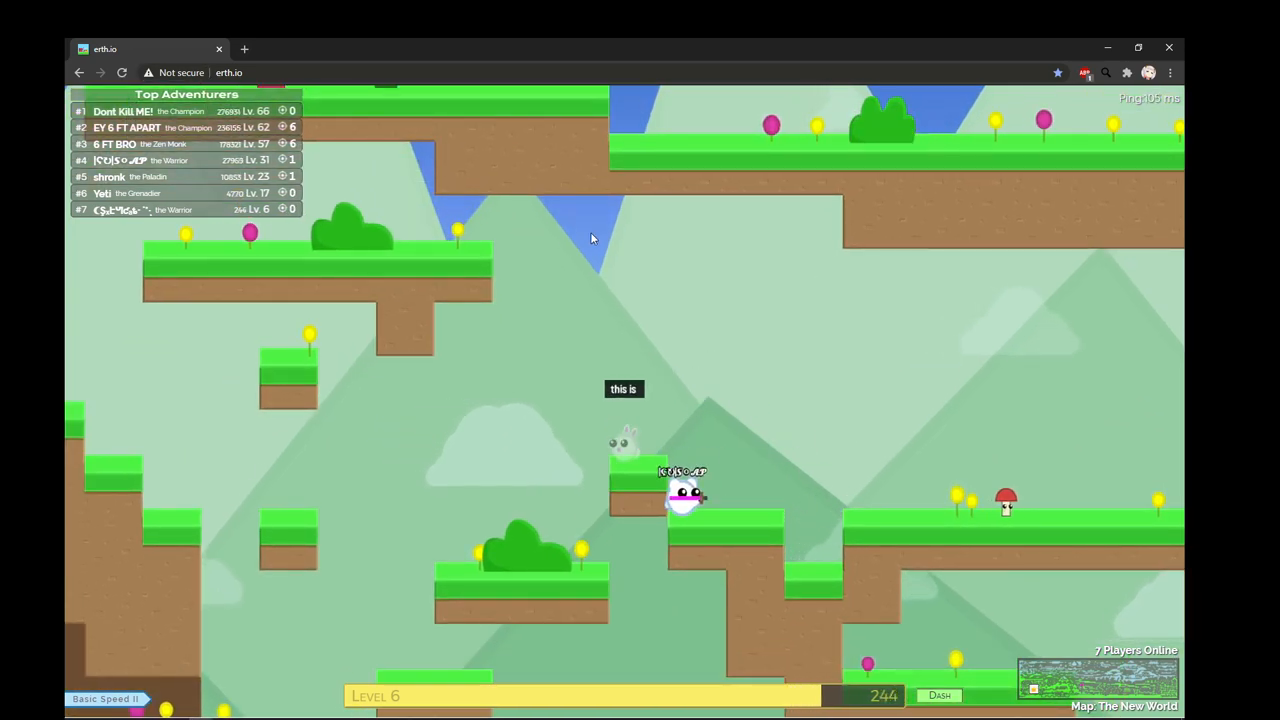
text(qua)
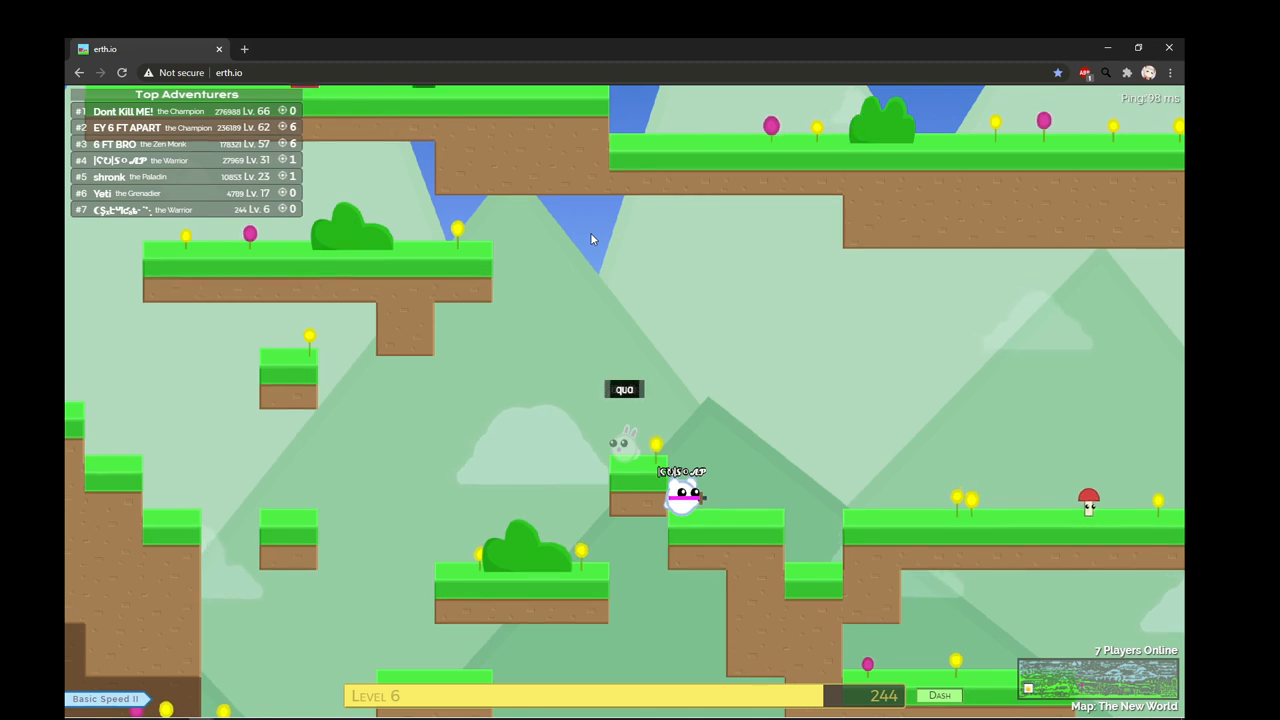
text(lity cong)
key(BackSpace)
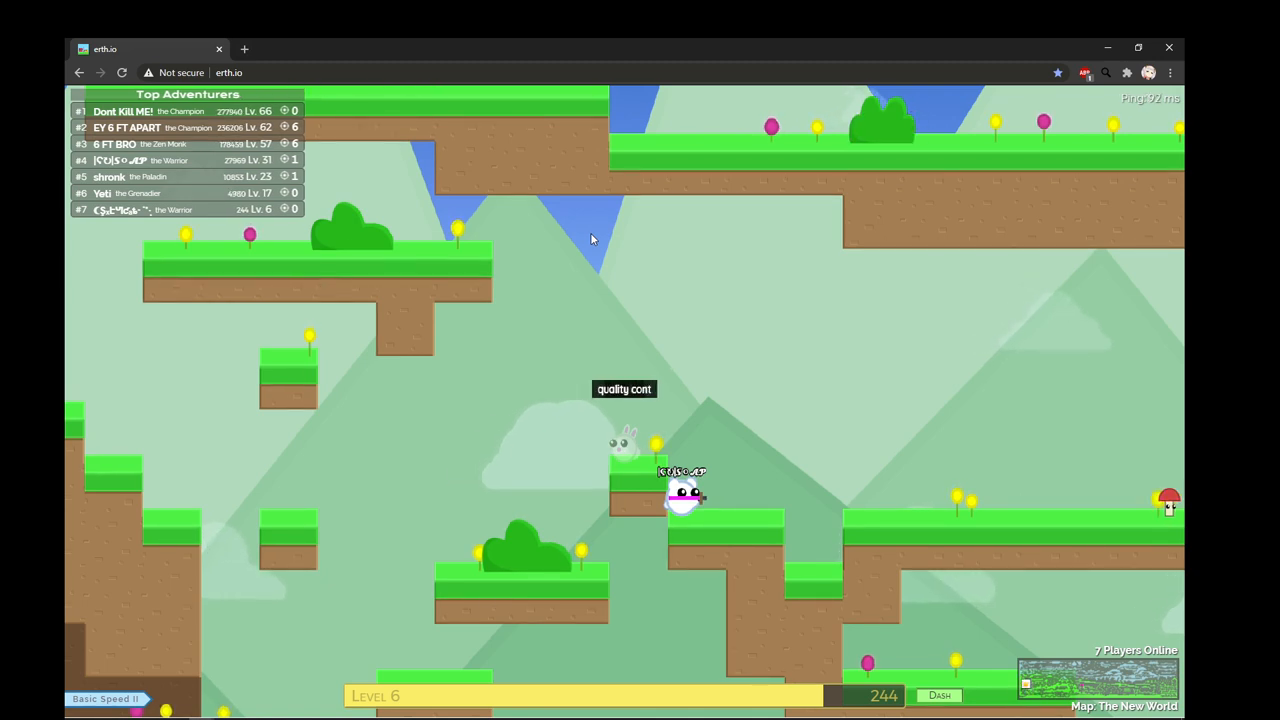
text(tent)
key(Return)
Step: Move up the level and reply 'i guess you were asking me questions' in chat
key(Up)
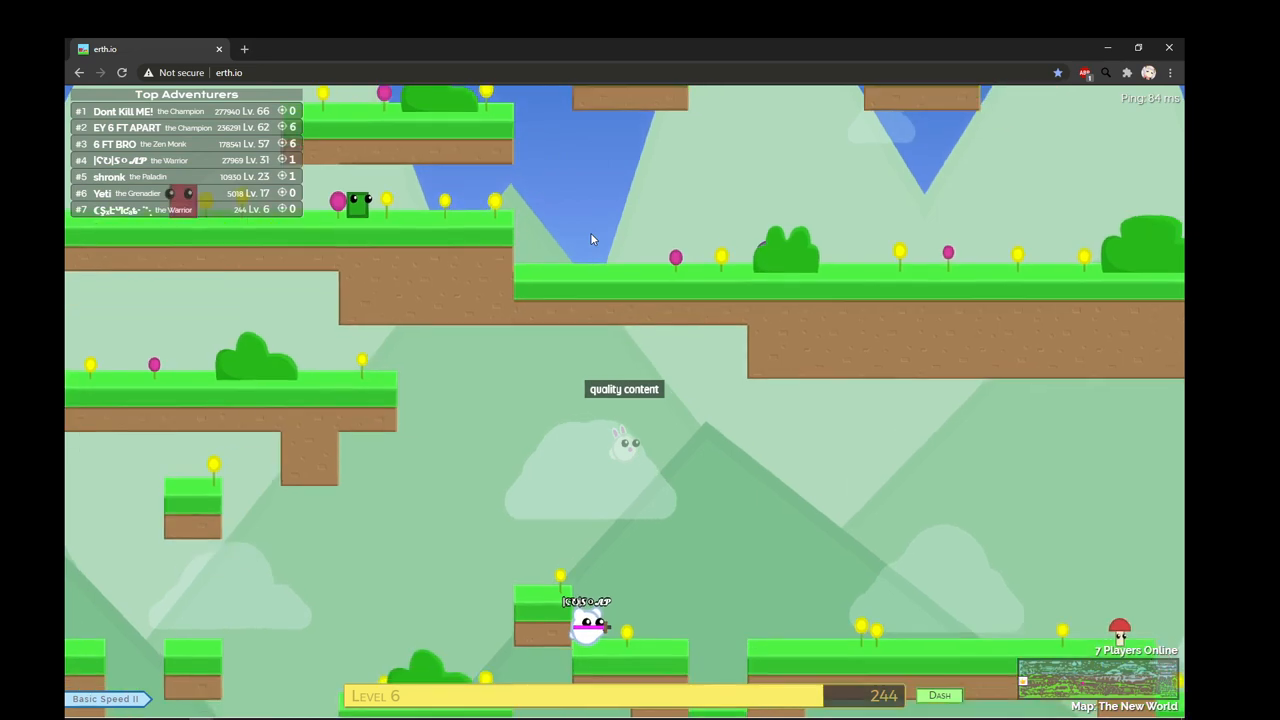
key(Up)
key(Up)
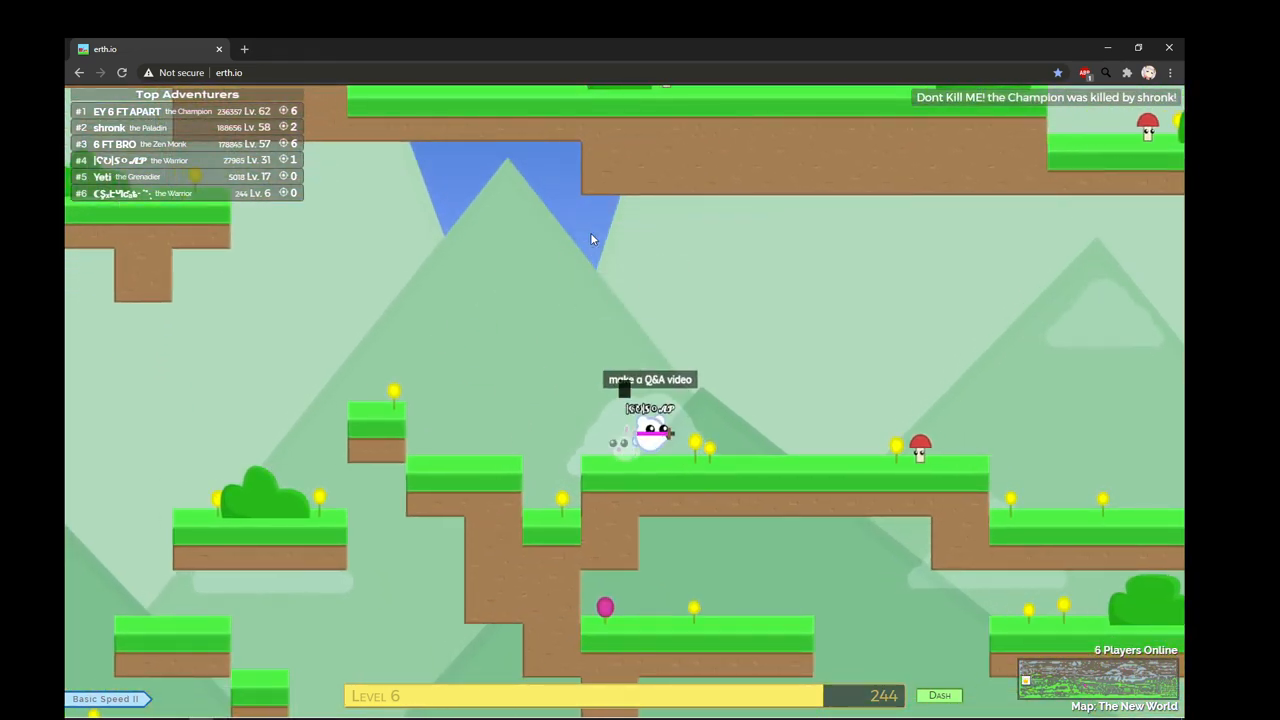
key(Return)
text(o)
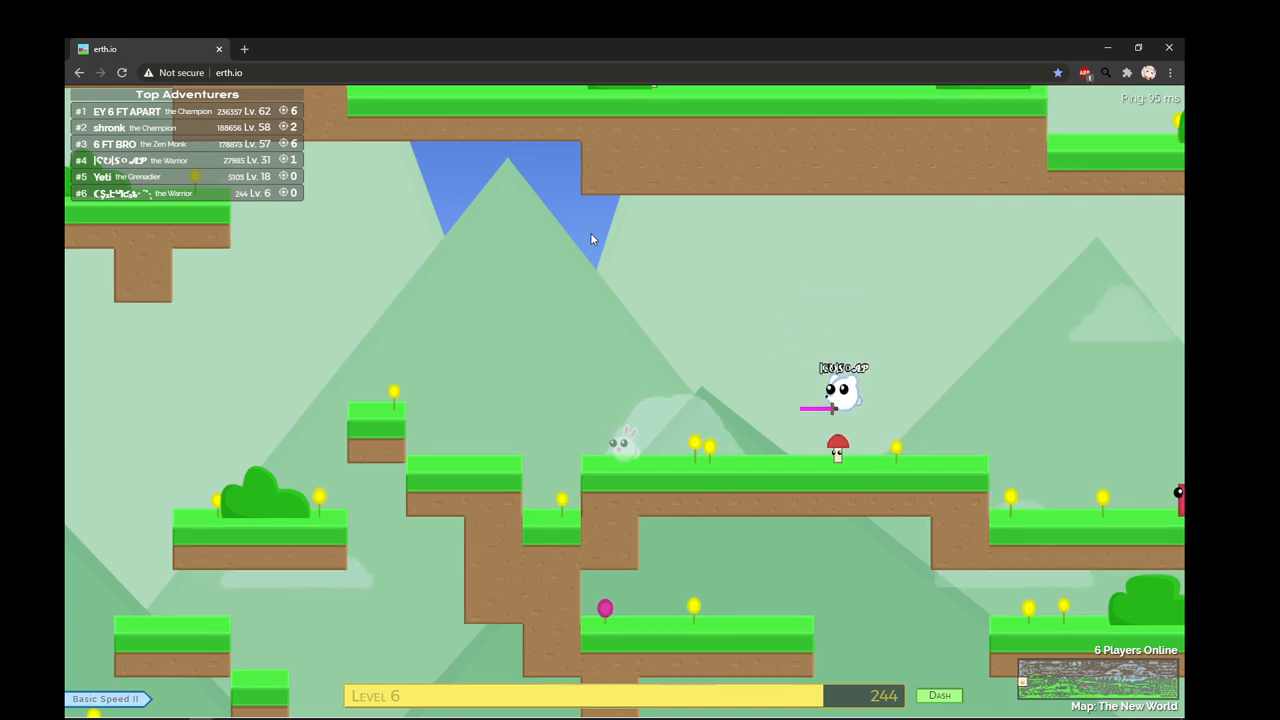
text(:)
key(Return)
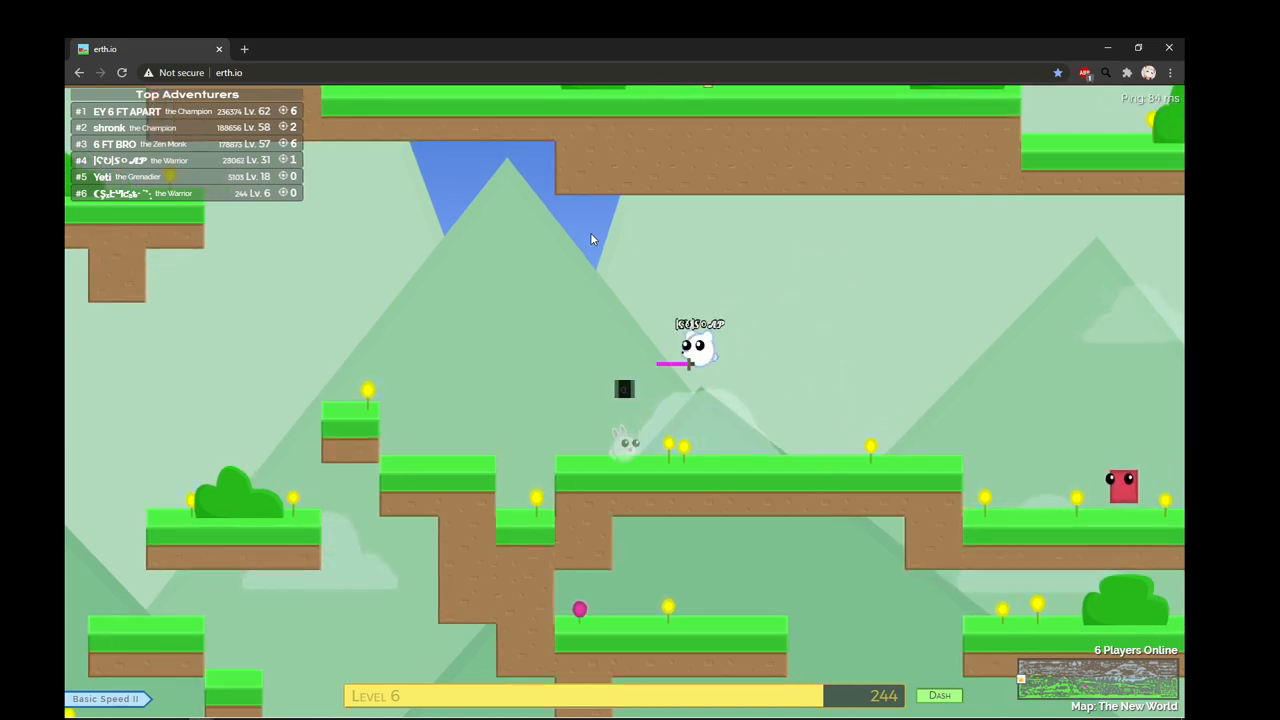
key(Return)
text(i guess you were asking)
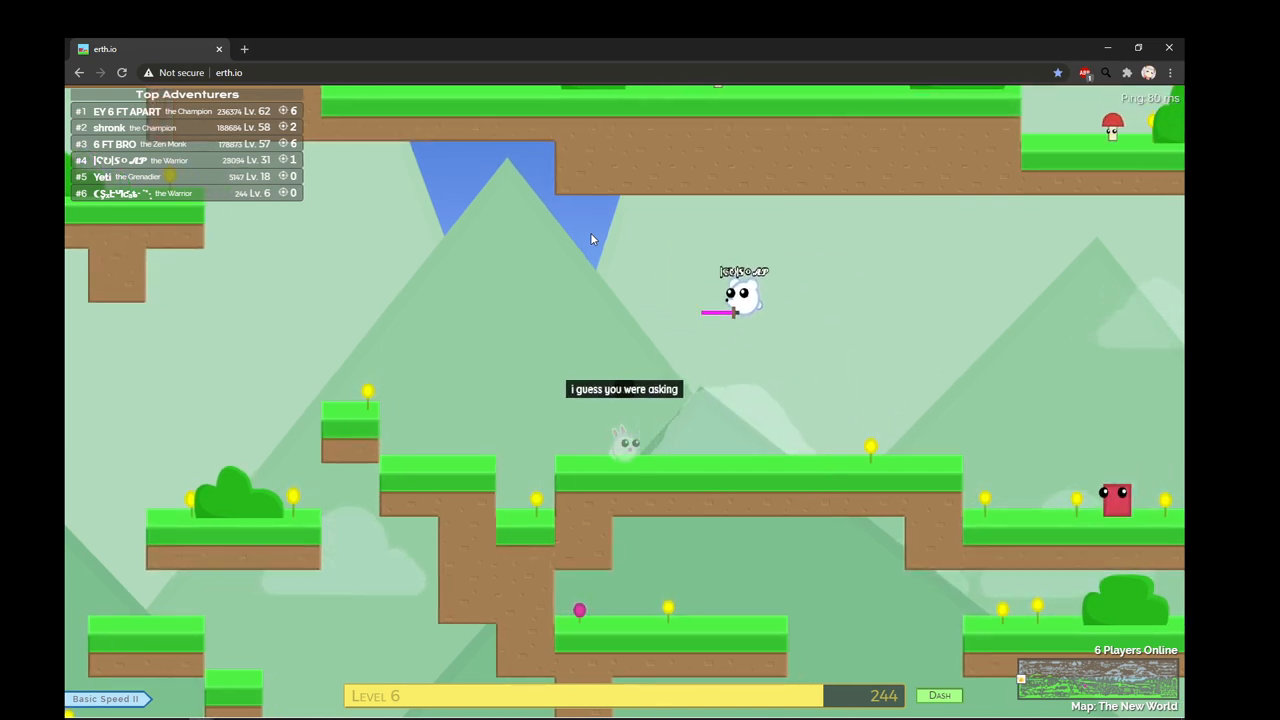
text( me questions)
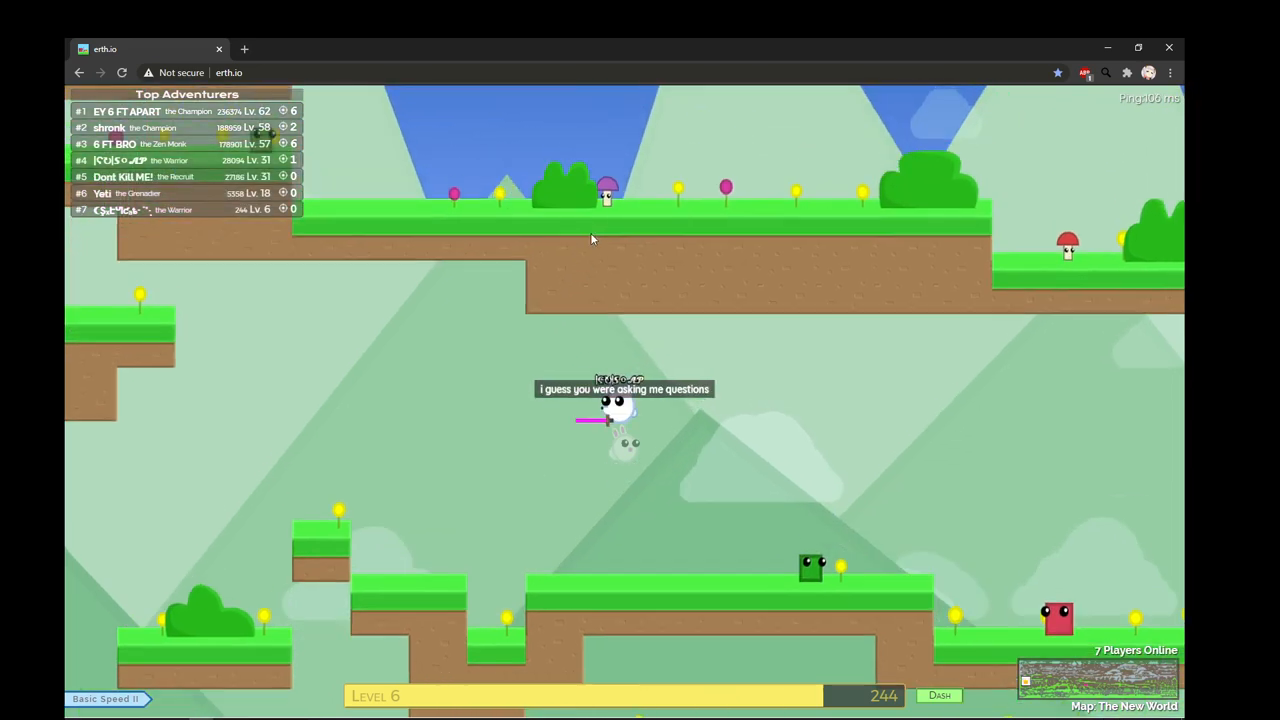
text(fp)
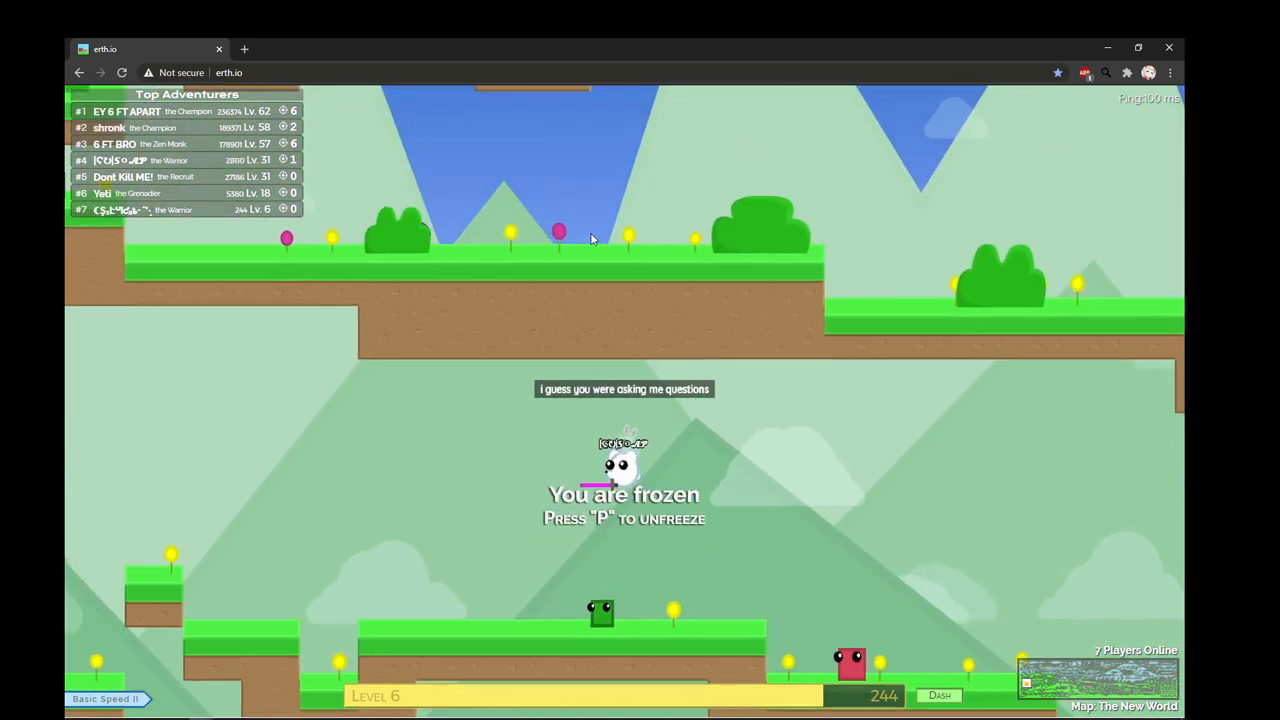
text(ppp)
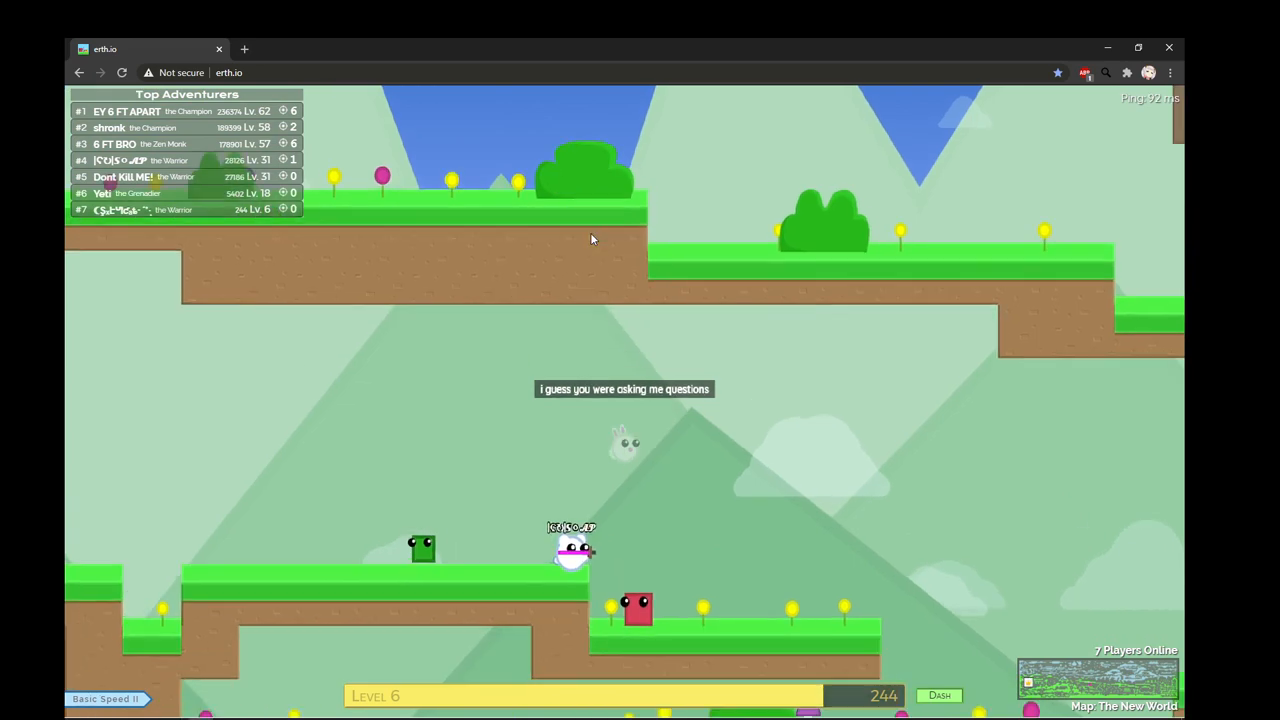
text(p)
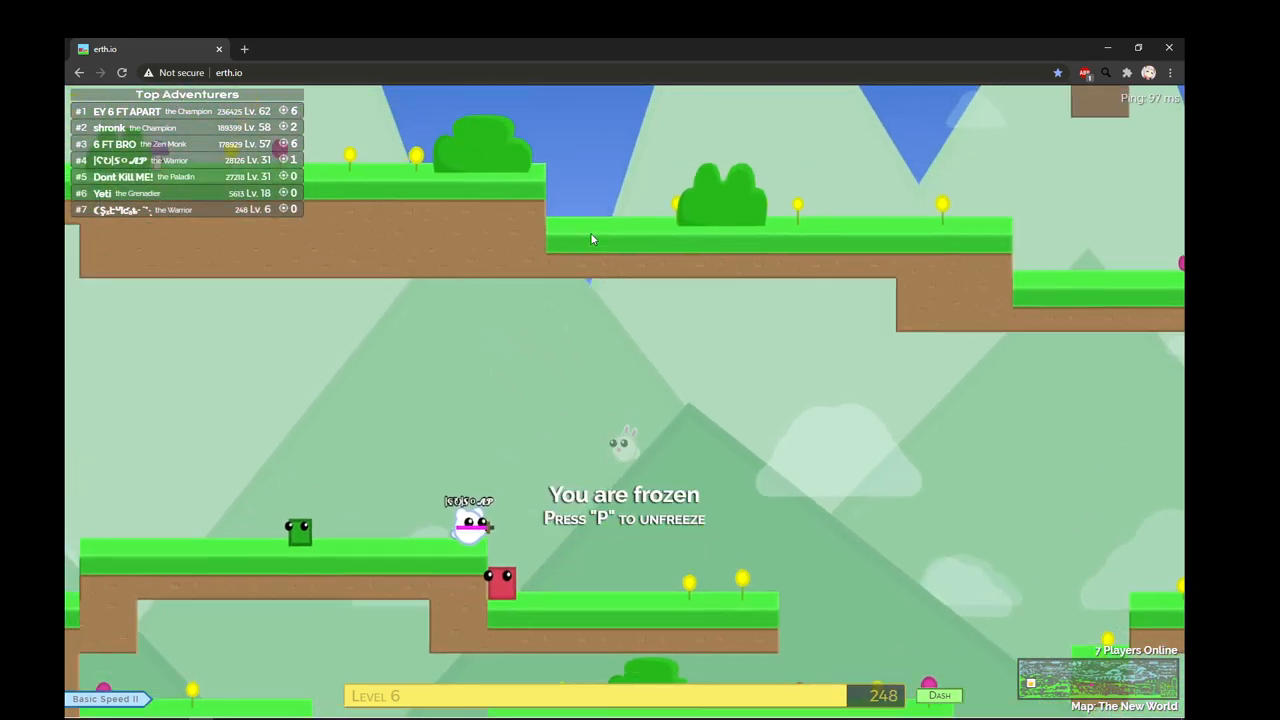
text(pp)
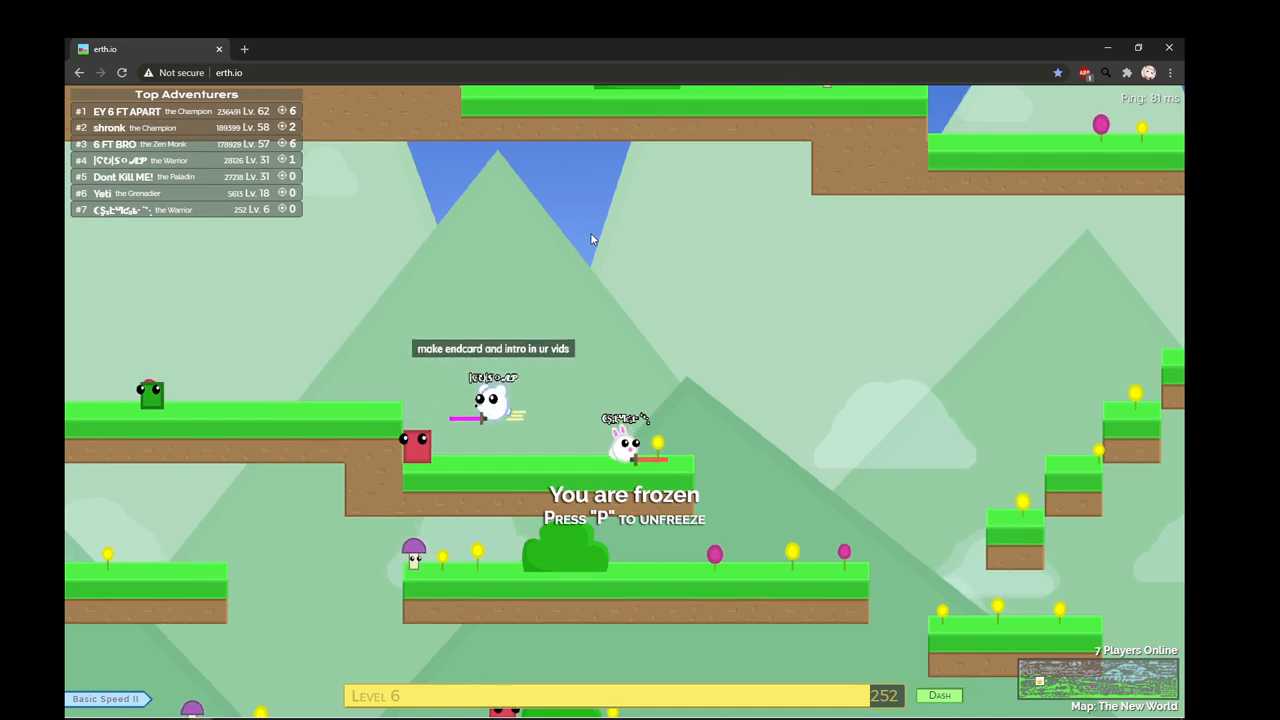
text(p)
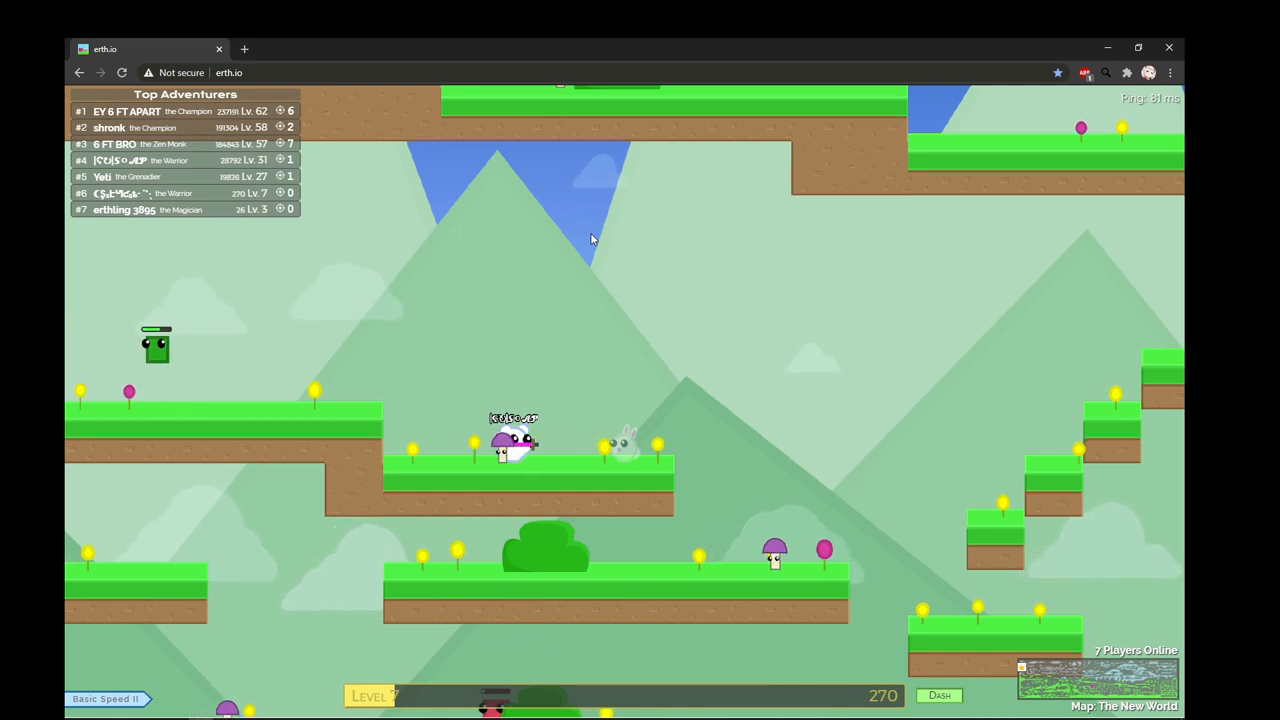
Step: Post 'hmmm' in the chat as a ghost
key(Right)
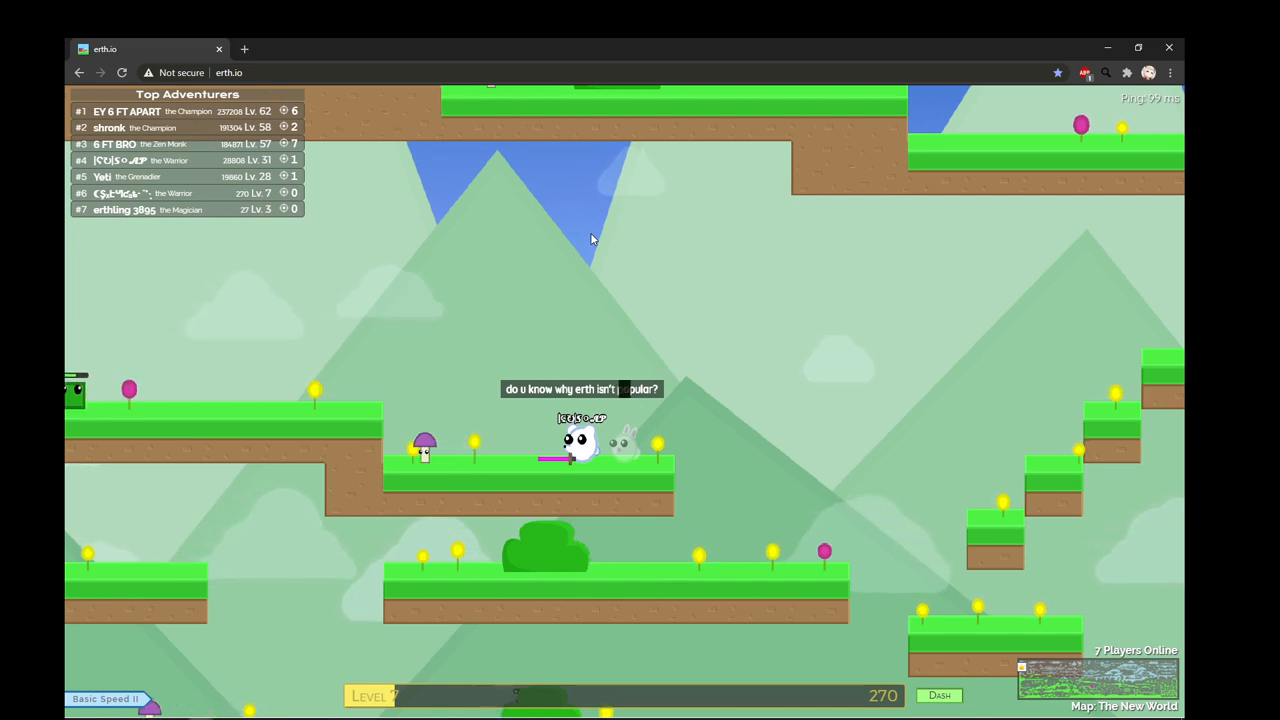
text(hmmm)
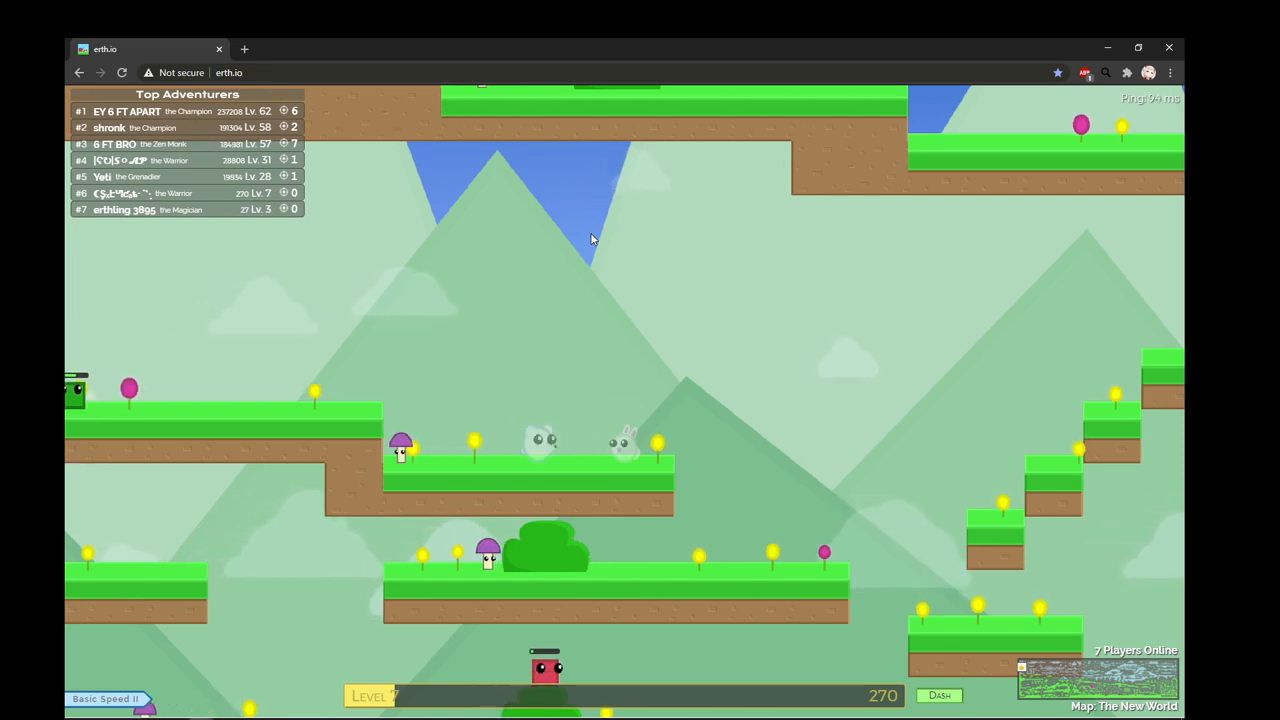
key(Return)
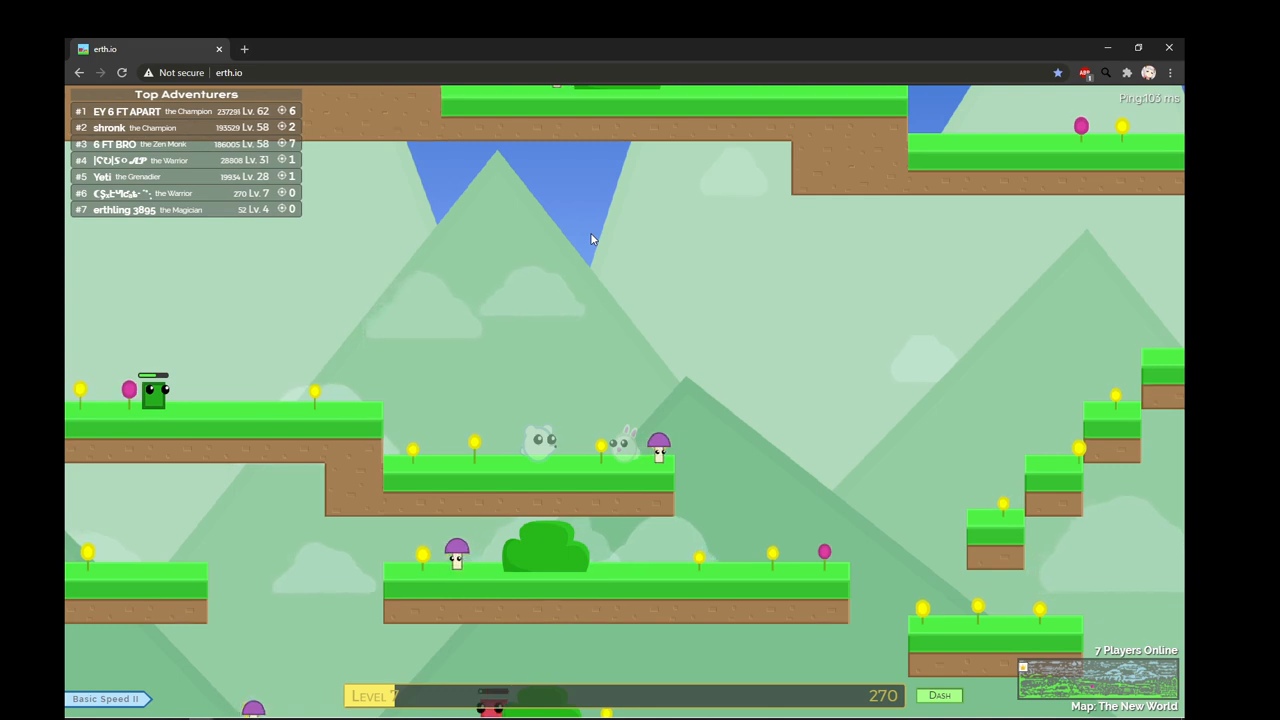
Step: Drift the ghost rightward and up through the level while the other player chats
key(Right)
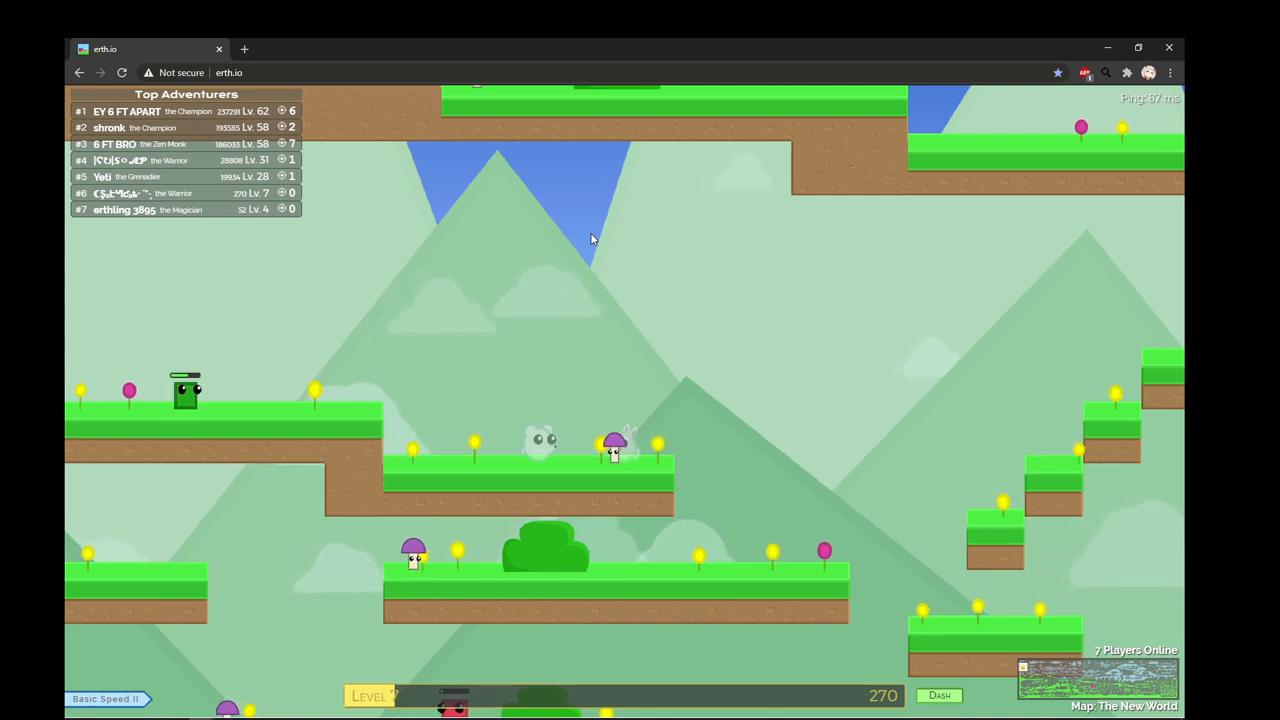
key(Right)
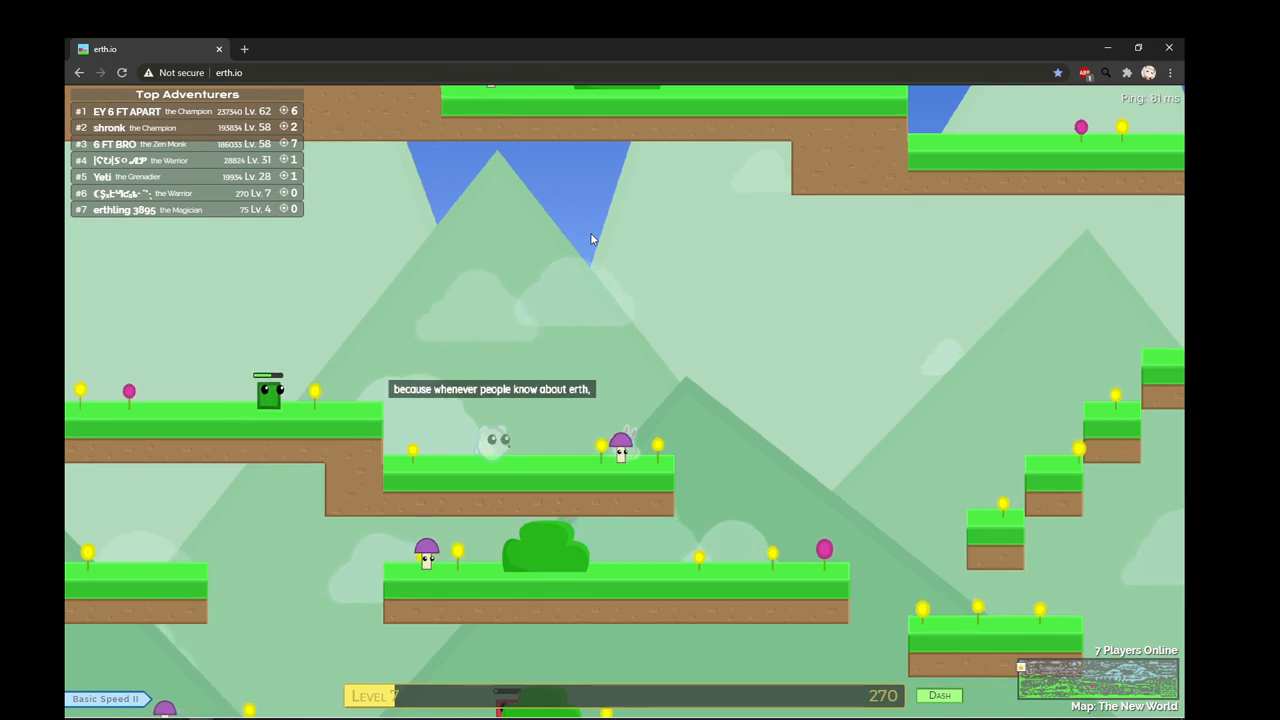
key(Right)
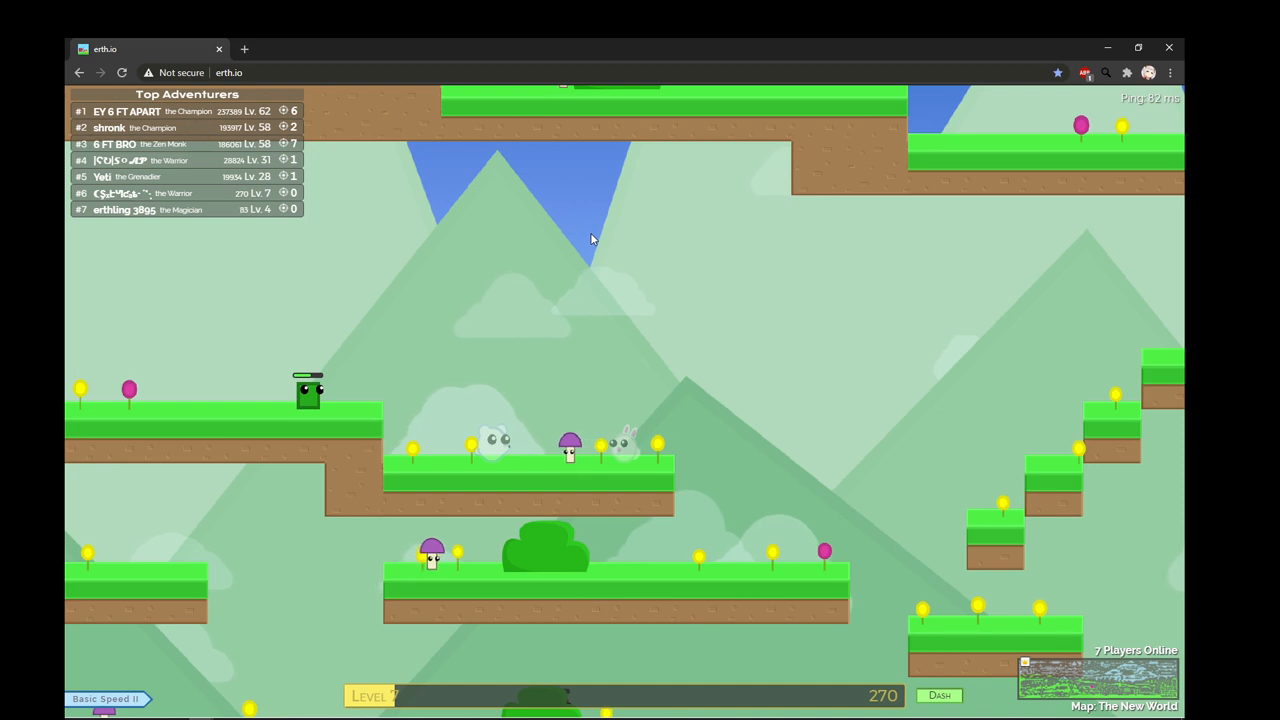
key(Right)
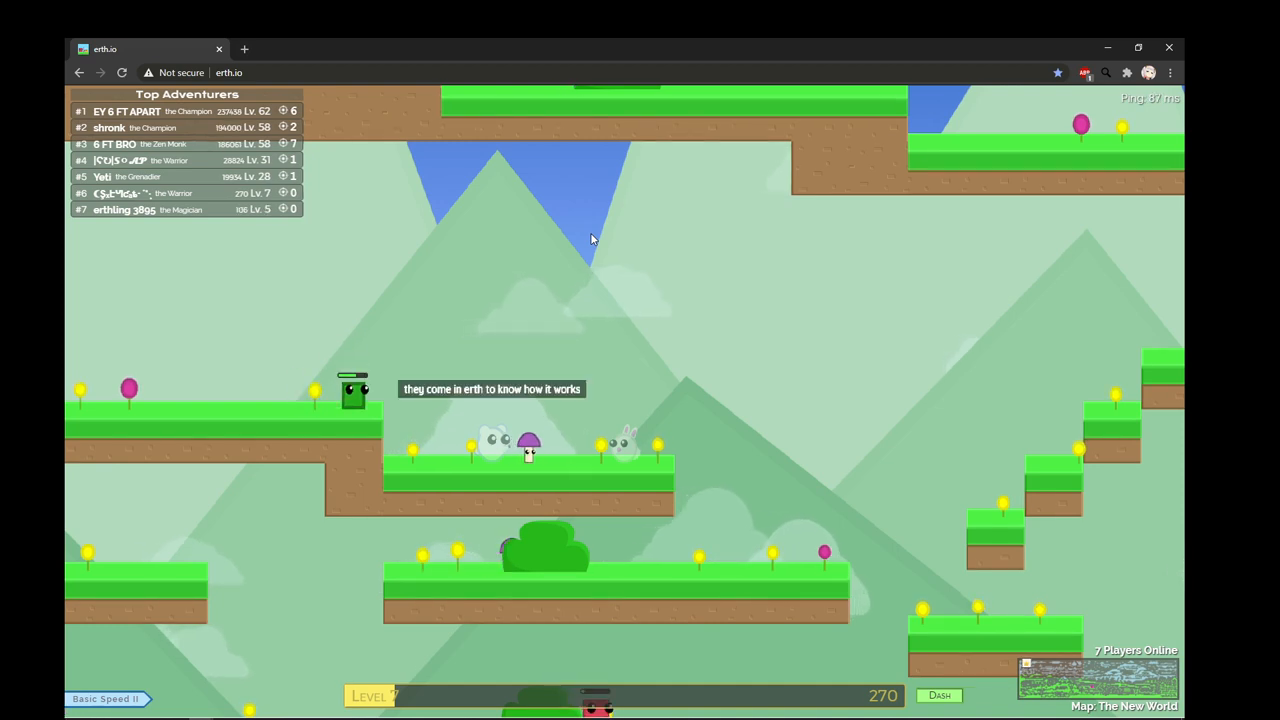
key(Up)
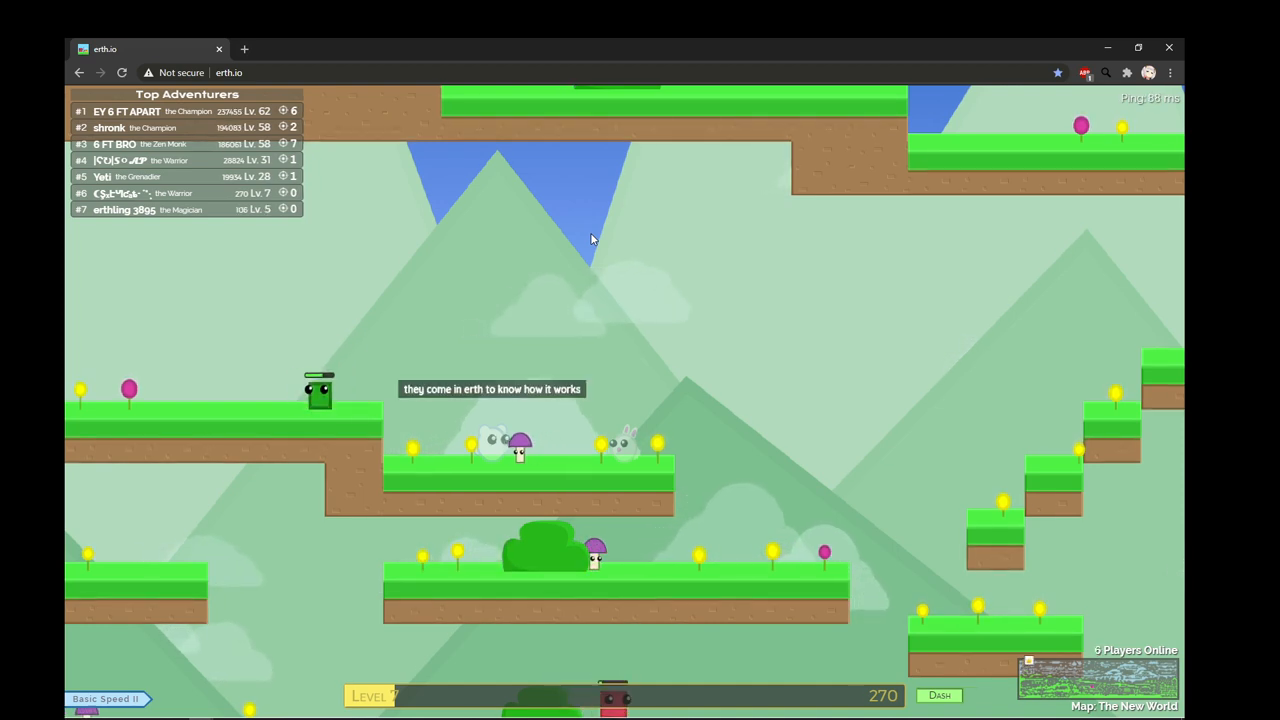
Step: Reply 'yea..' in chat while drifting the ghost left
key(Left)
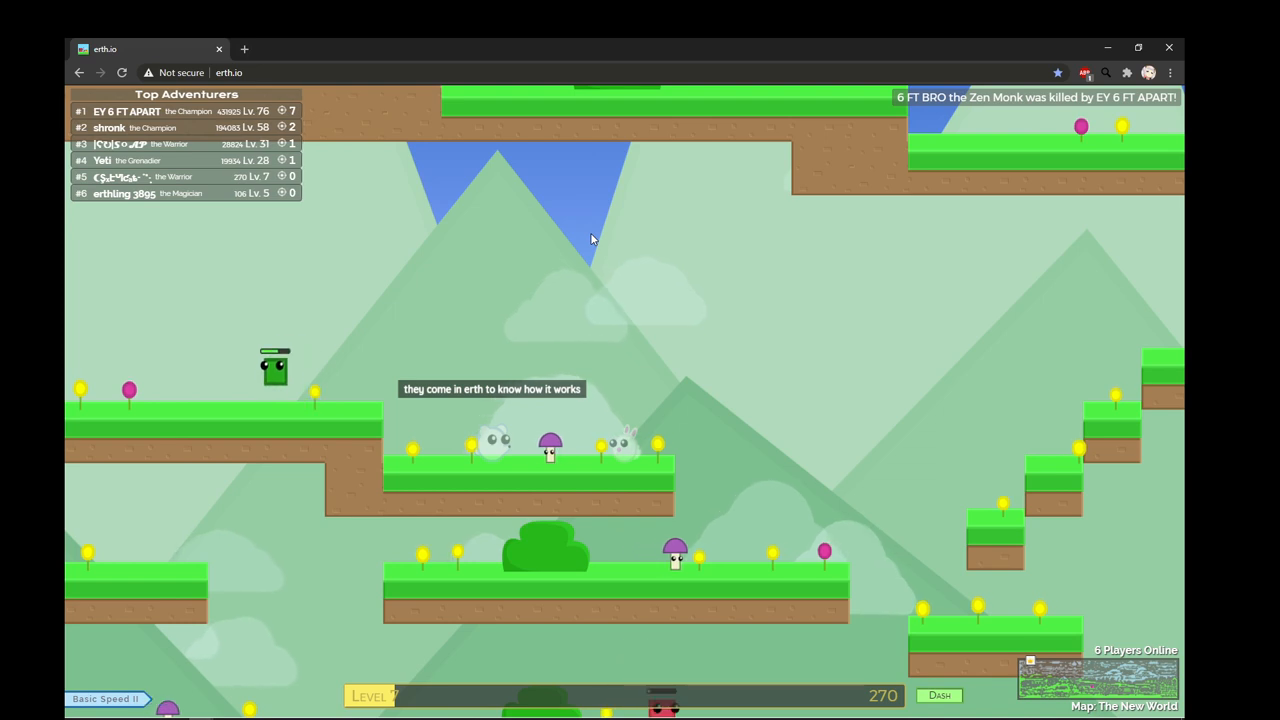
key(Left)
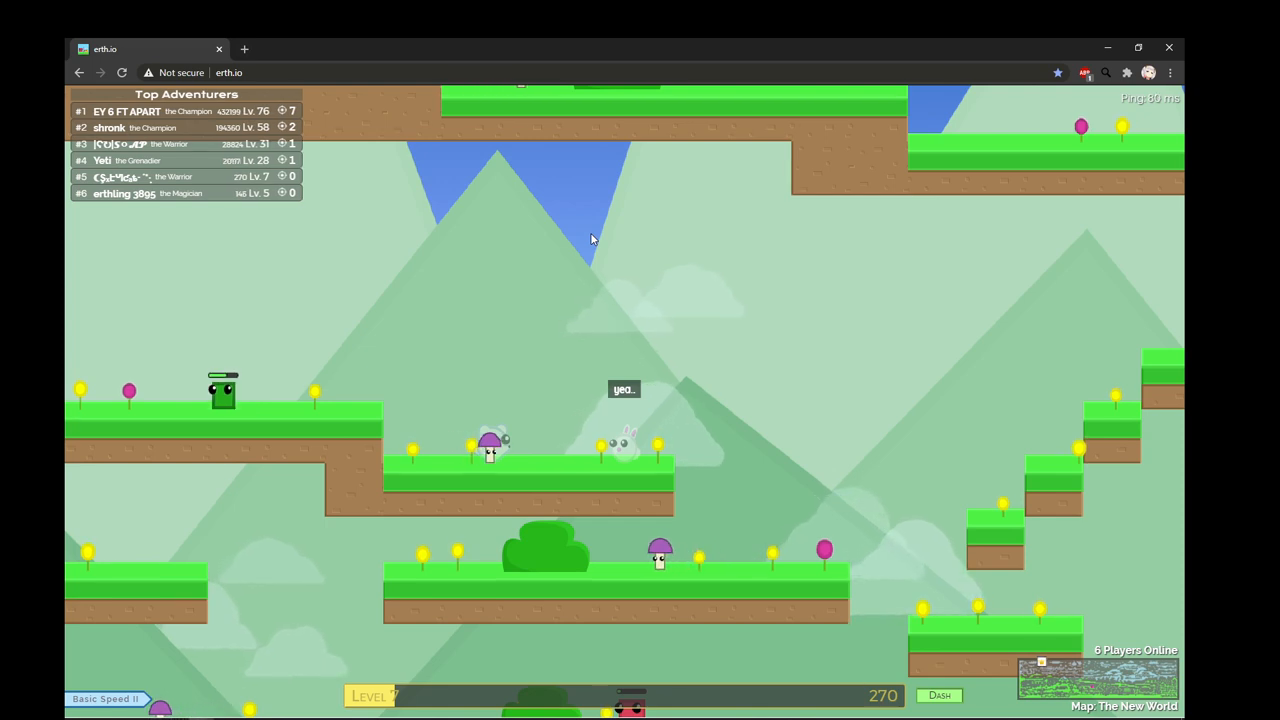
key(Left)
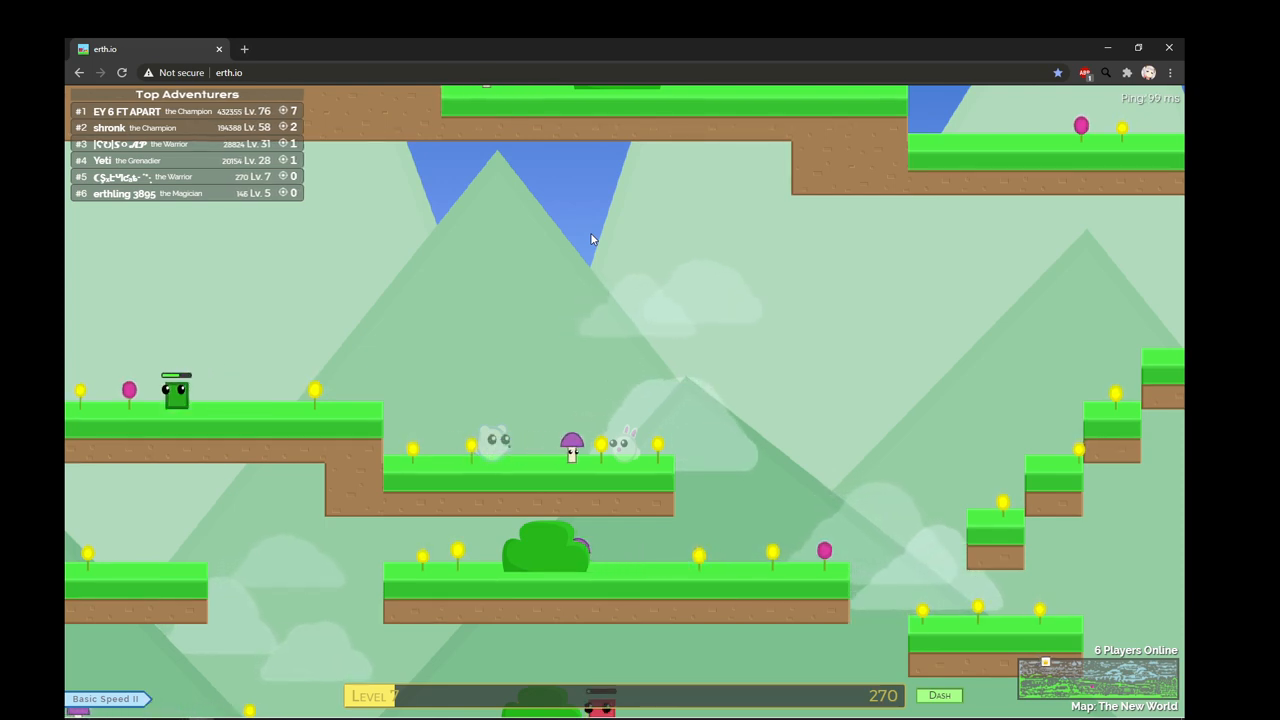
key(Left)
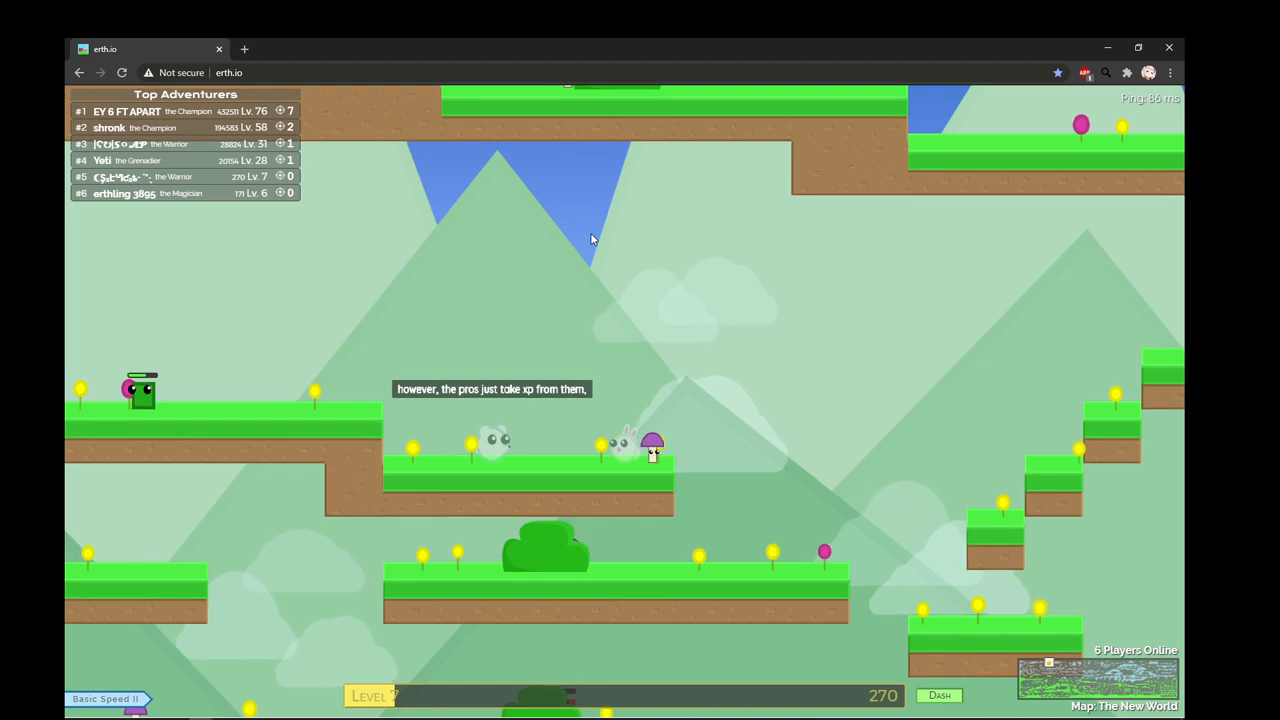
key(Left)
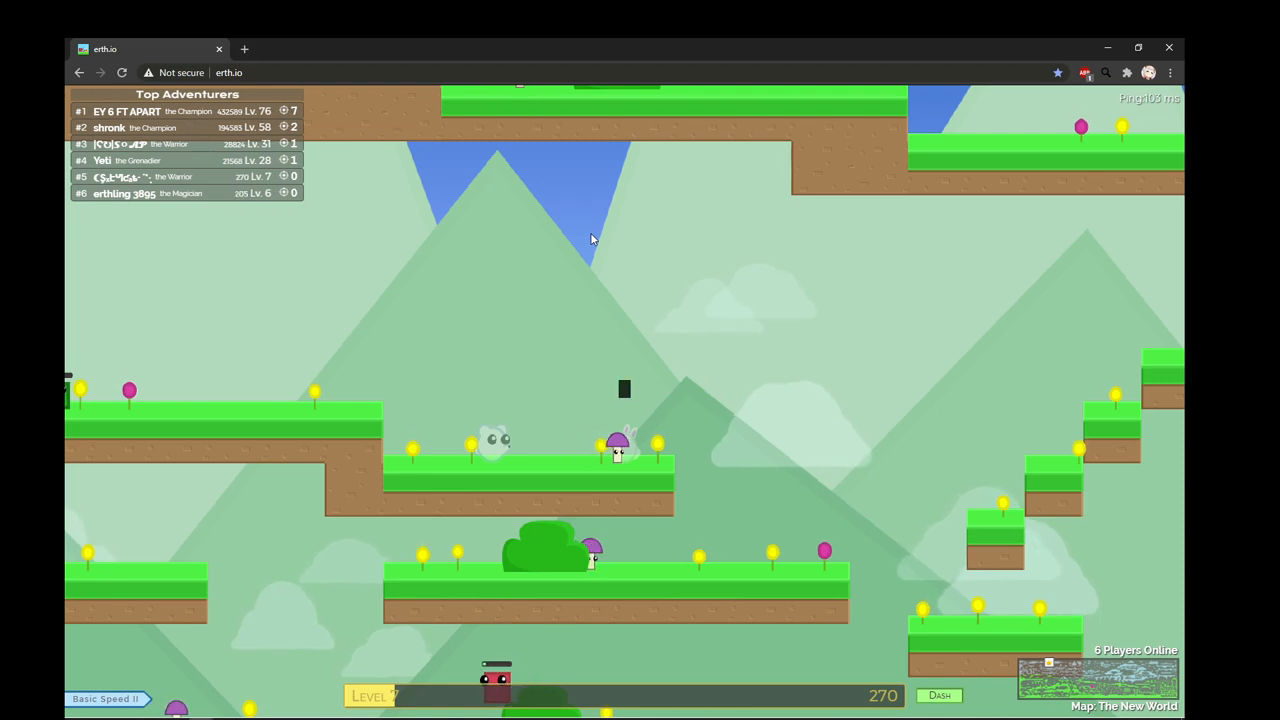
Step: Reply 'your right' and 'i think there was a slight improvement, honestly'
key(Right)
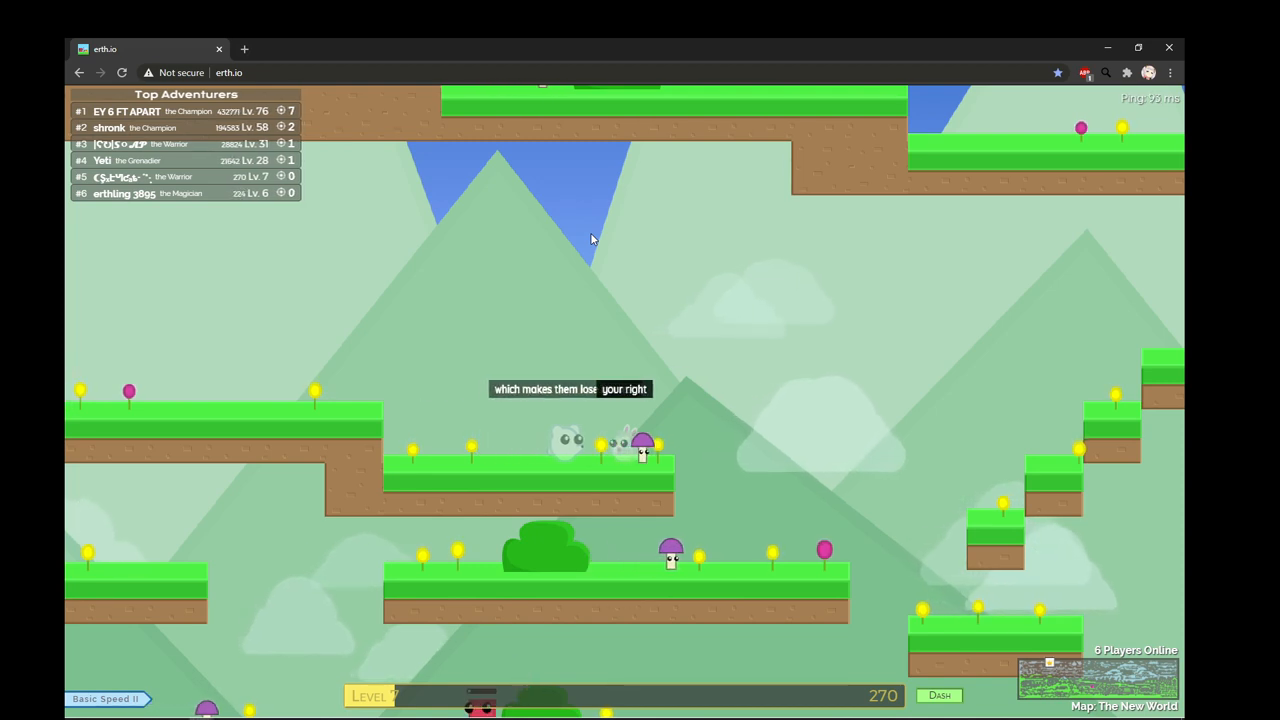
key(Left)
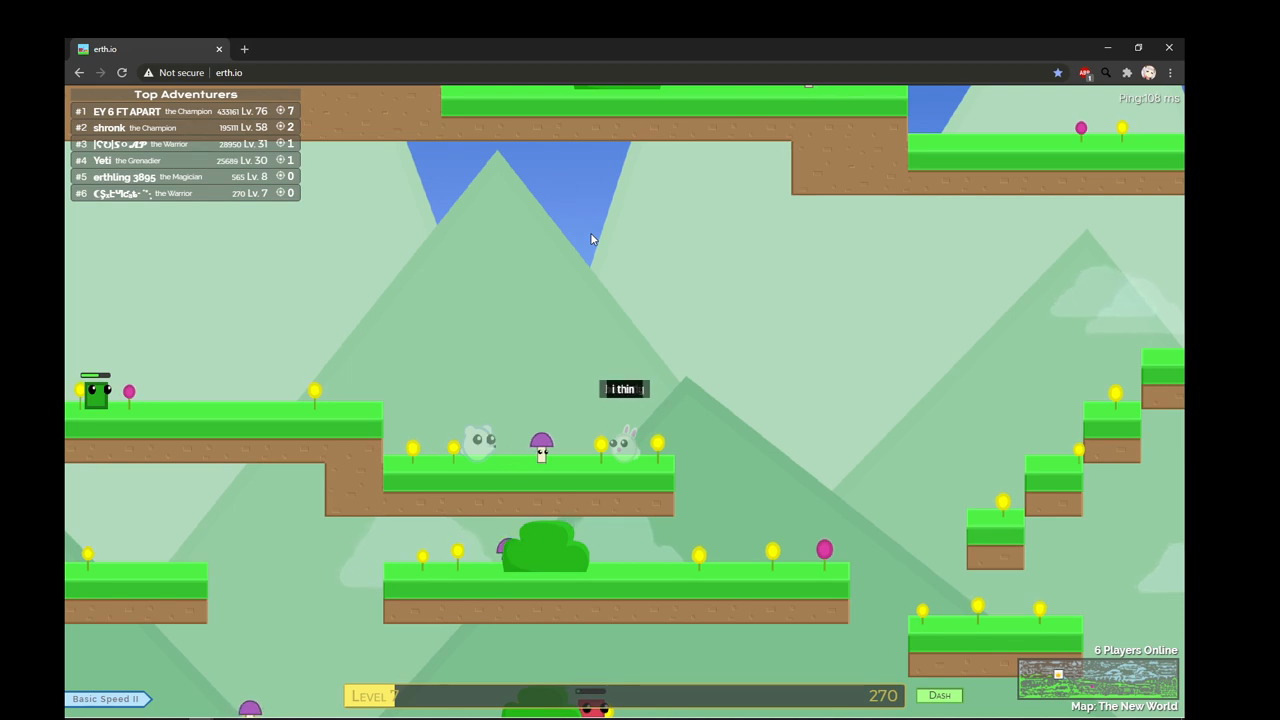
text(k there was a)
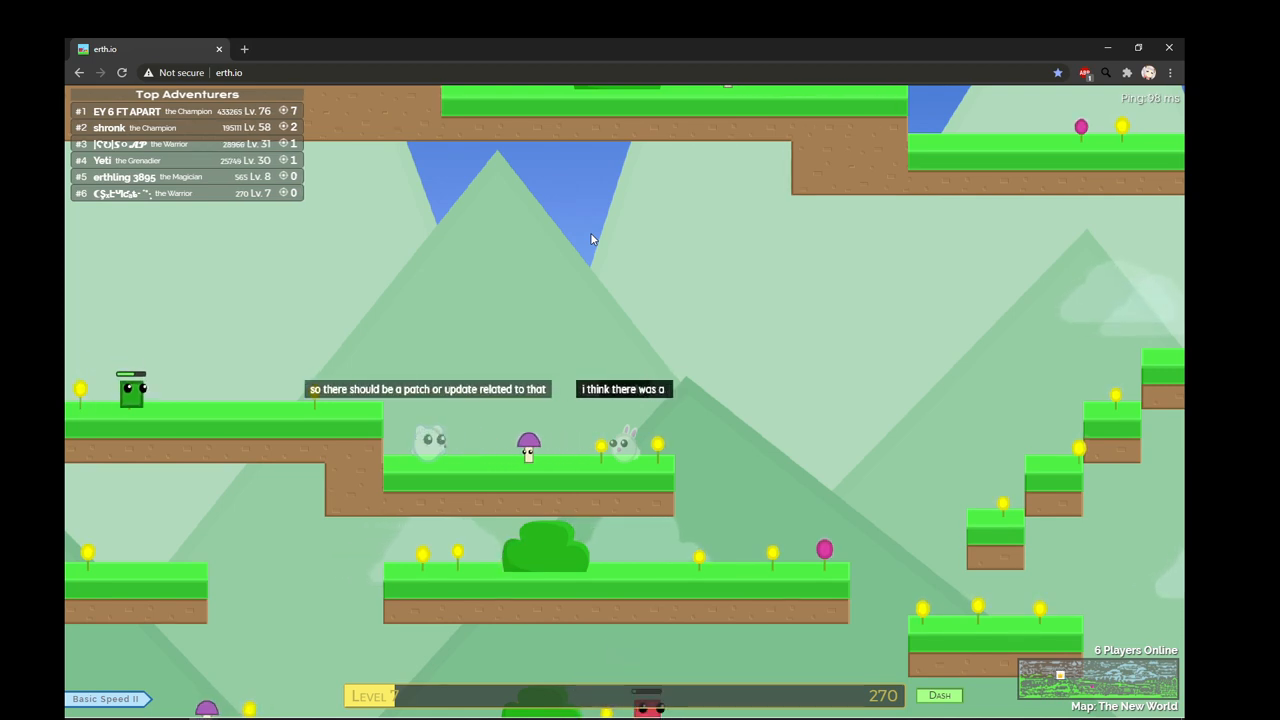
text( slight improvement)
key(Return)
text(honestly)
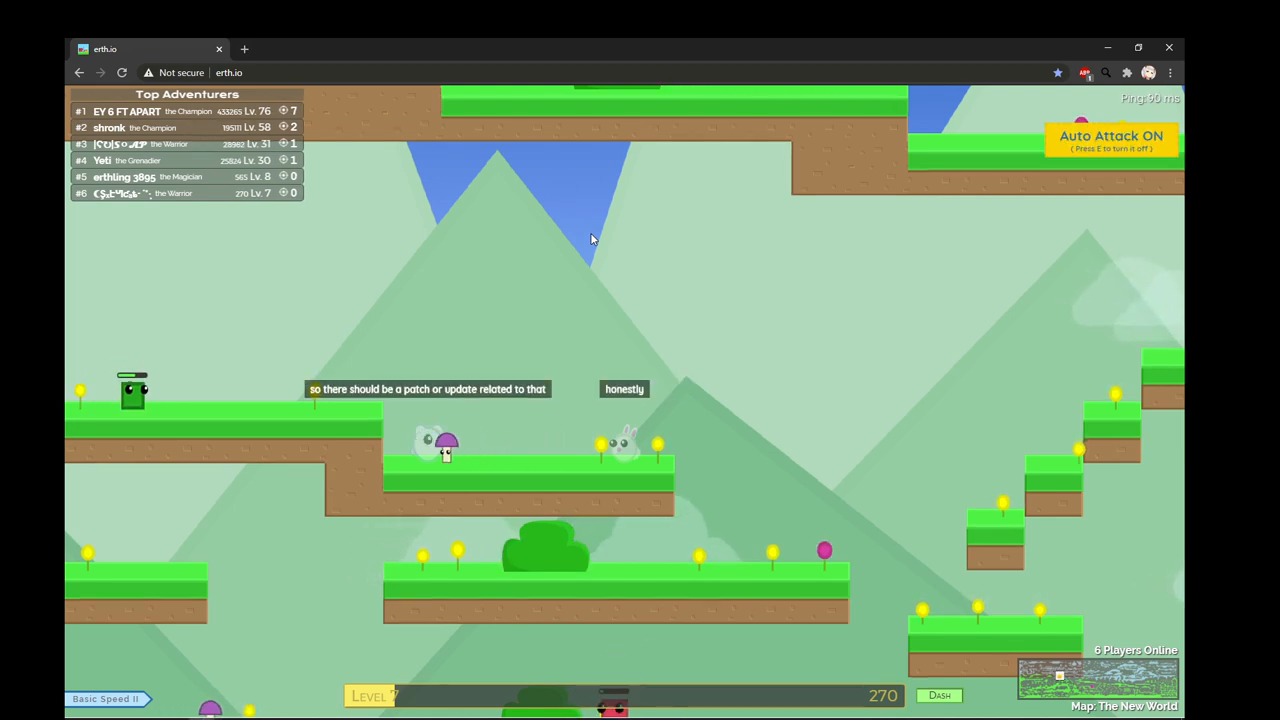